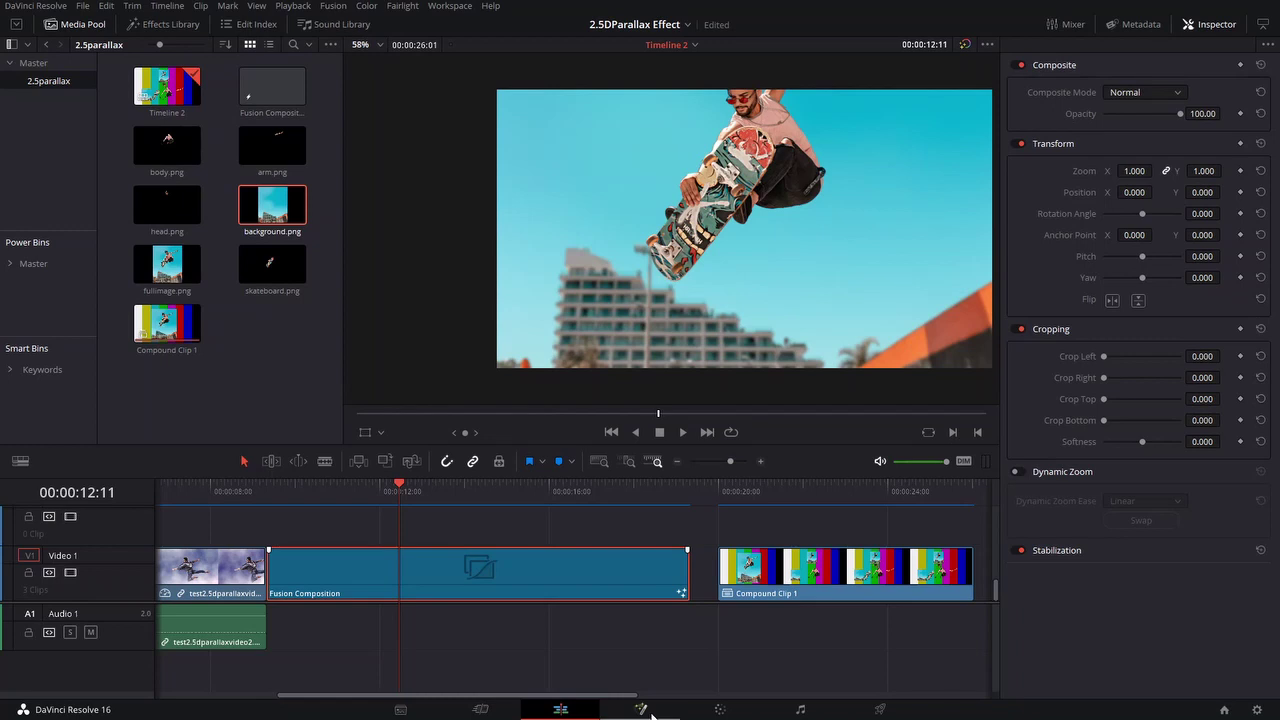
Open the existing composition on the Fusion page and examine its node tree from Background1 through the merges to Renderer3D1
left_click(652, 716)
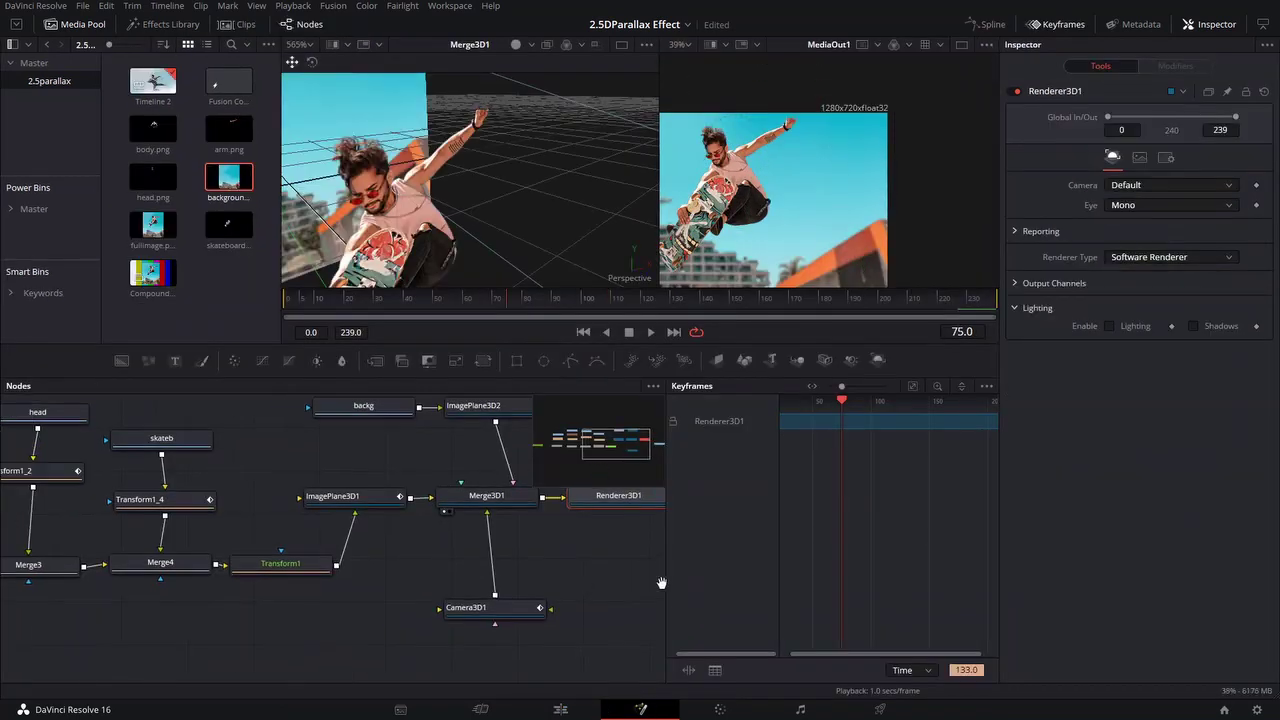
scroll(535, 565, "down", 2)
scroll(363, 571, "up", 2)
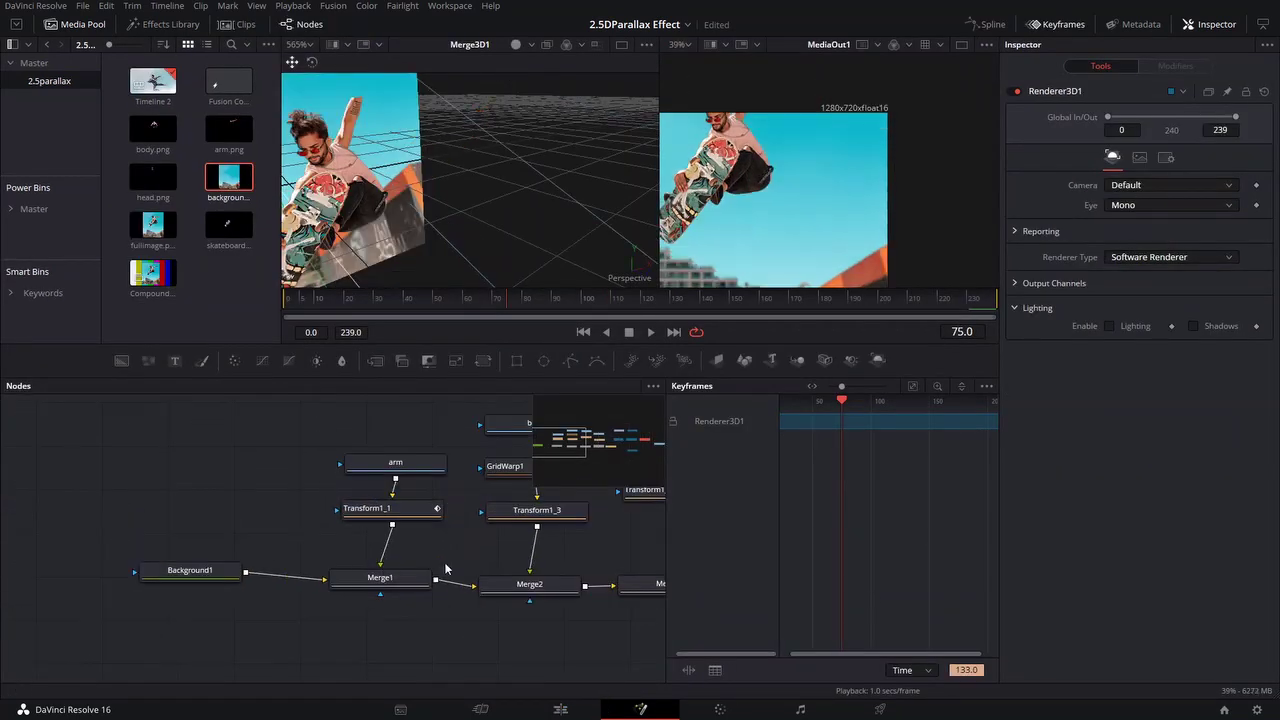
left_click_drag(440, 566, 288, 543)
scroll(288, 540, "down", 2)
left_click_drag(534, 556, 437, 548)
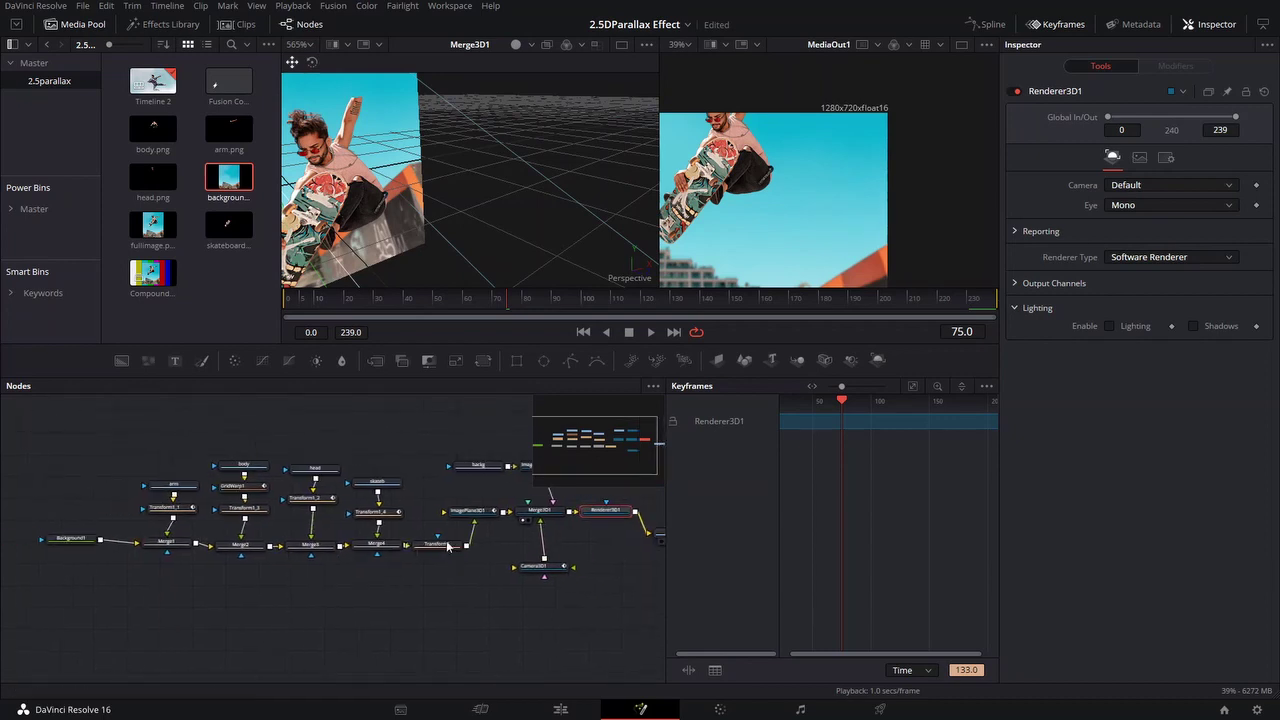
left_click_drag(757, 264, 900, 208)
scroll(503, 523, "down", 2)
left_click_drag(426, 535, 520, 540)
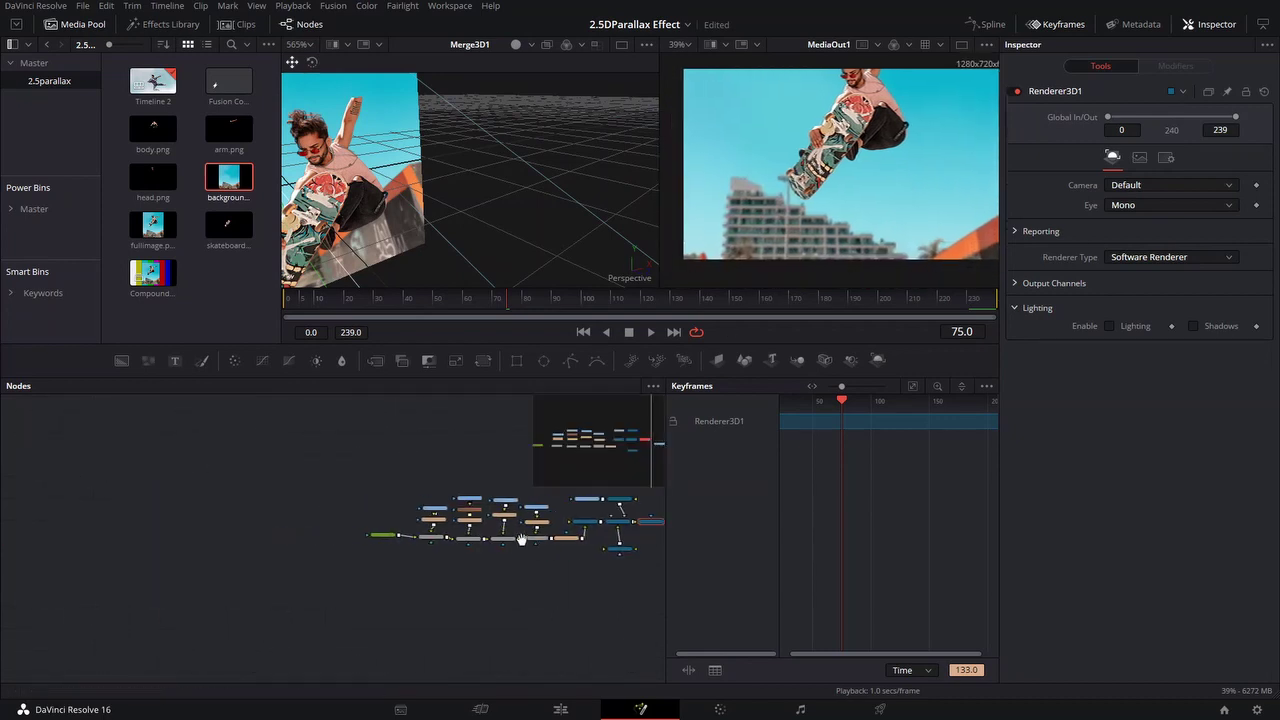
scroll(485, 532, "up", 2)
scroll(484, 532, "up", 4)
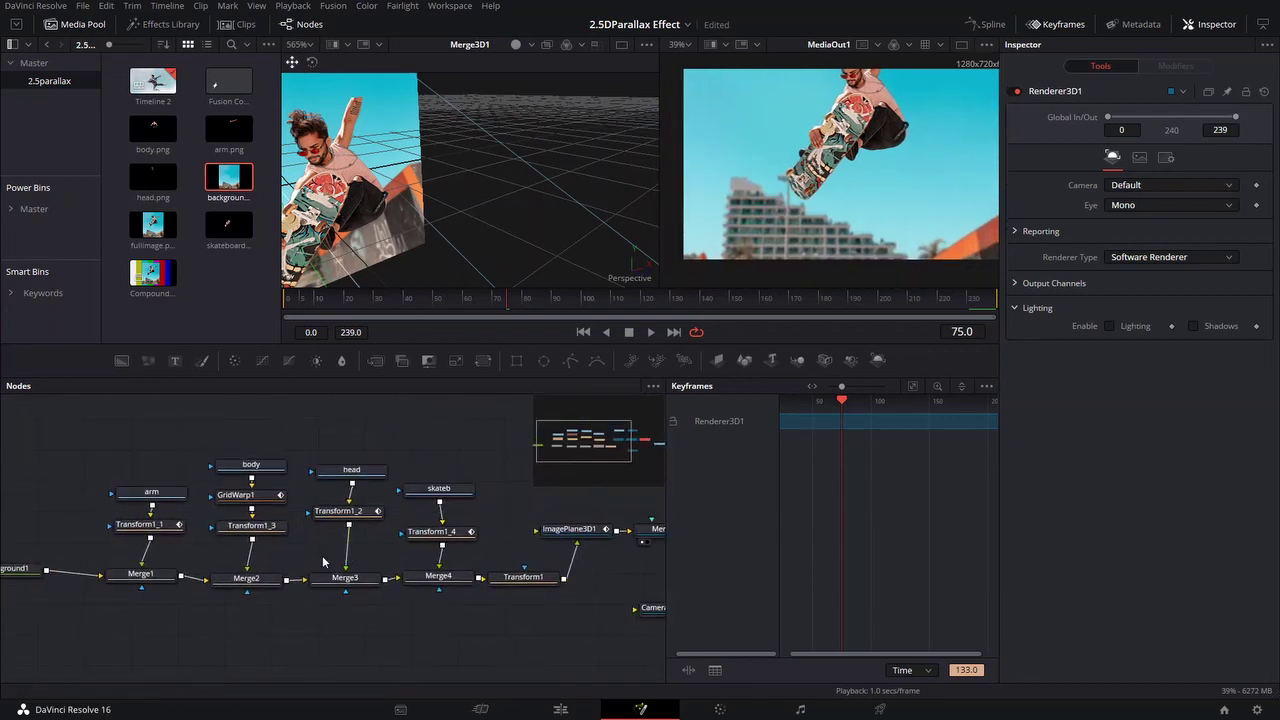
left_click_drag(297, 566, 426, 561)
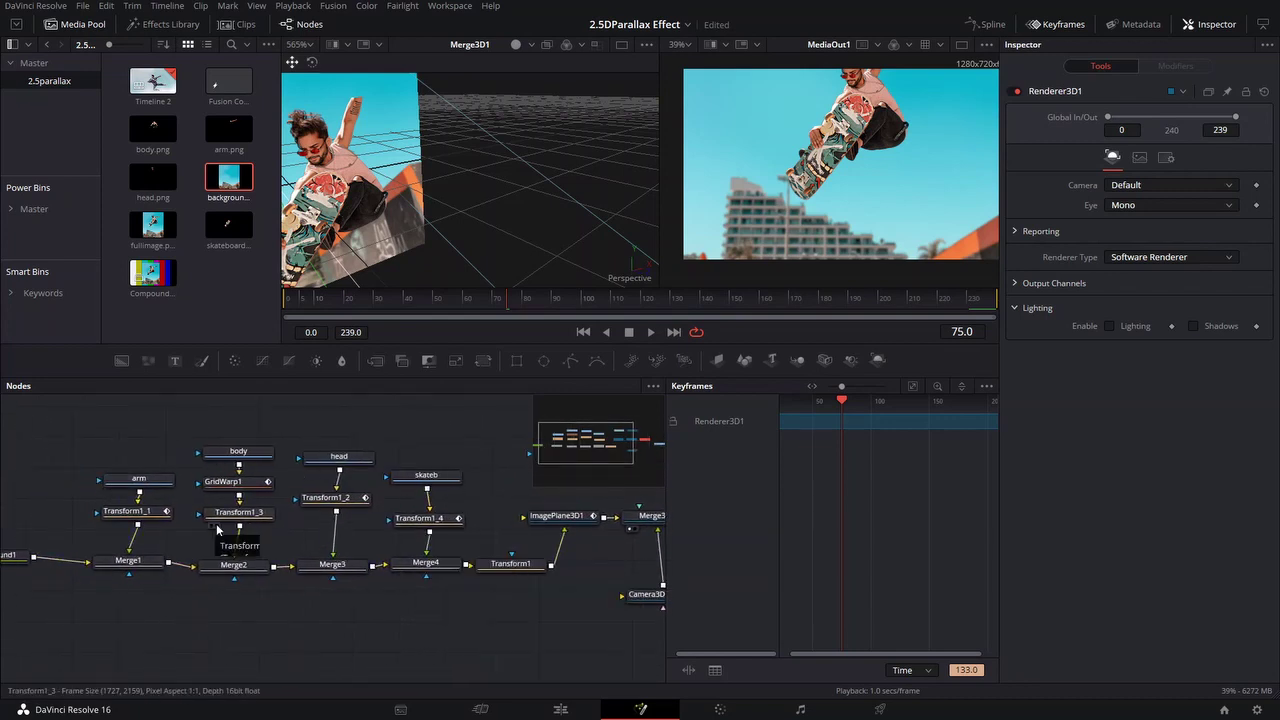
left_click_drag(549, 539, 568, 567)
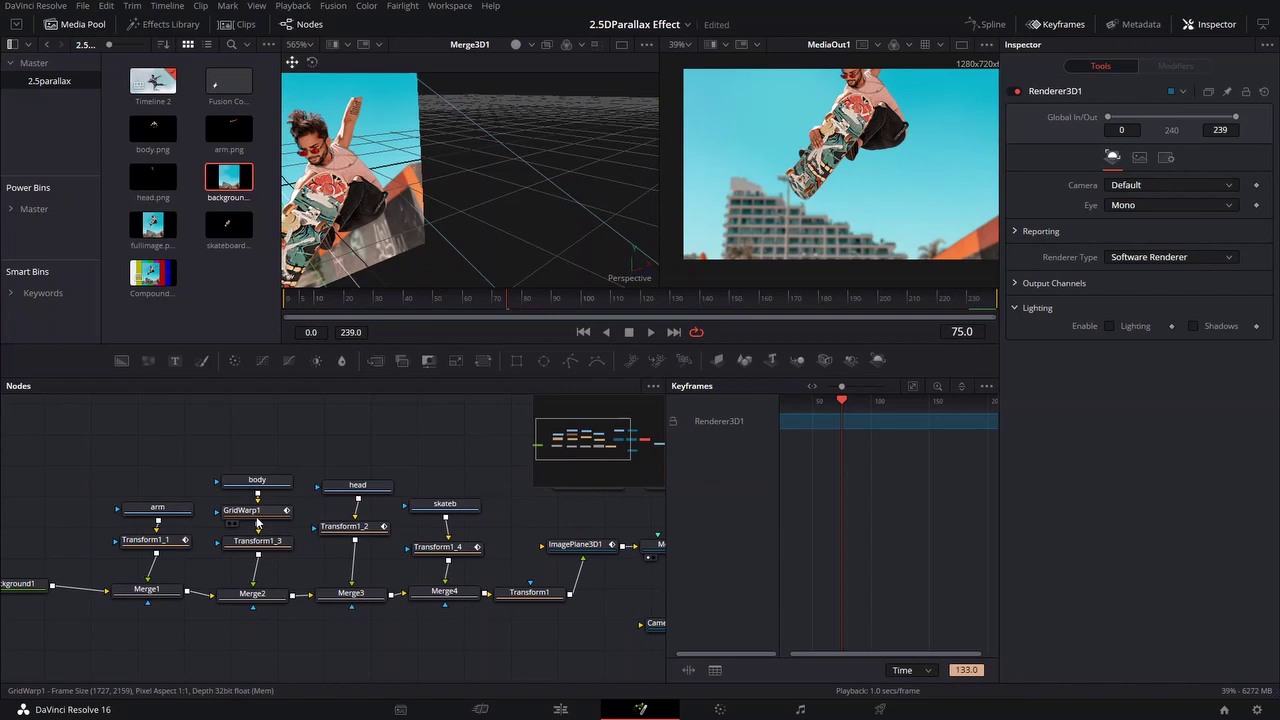
Examine the rendered skateboarder's head, arm and body cut-outs up close in the MediaOut1 view
left_click_drag(356, 160, 362, 214)
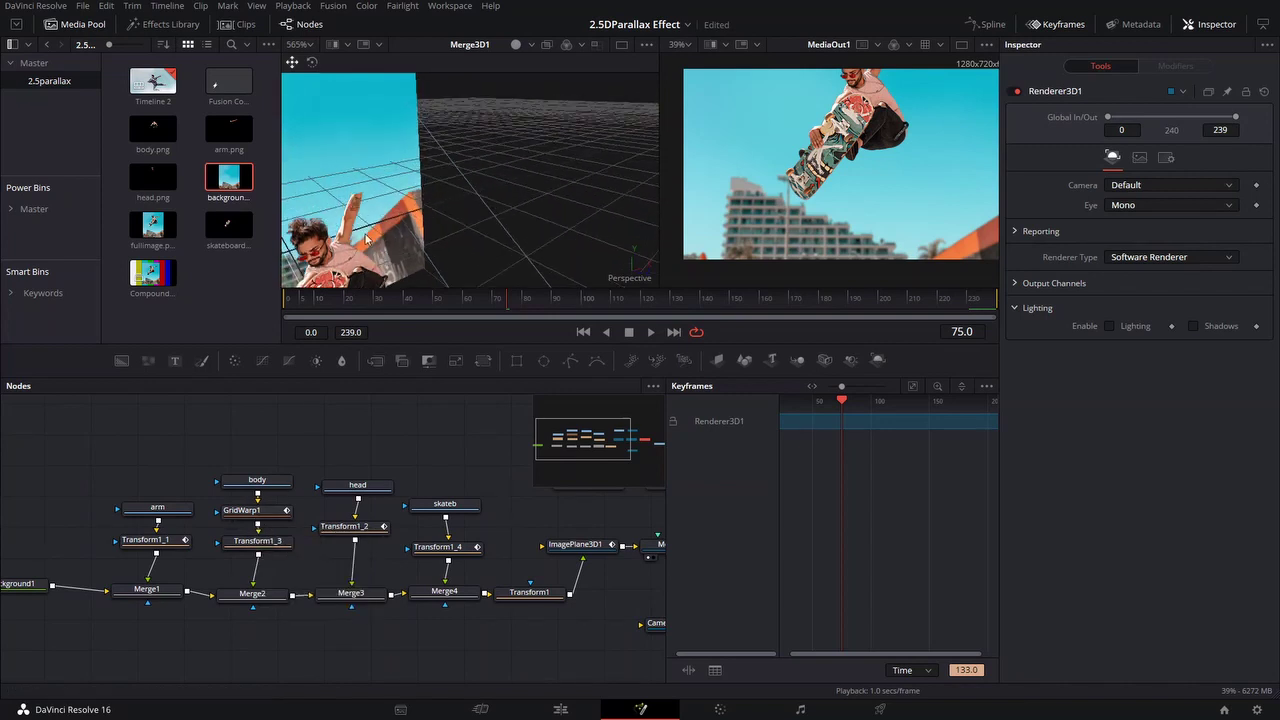
scroll(366, 239, "up", 3)
scroll(870, 135, "up", 3)
left_click_drag(800, 158, 864, 165)
scroll(930, 143, "up", 4)
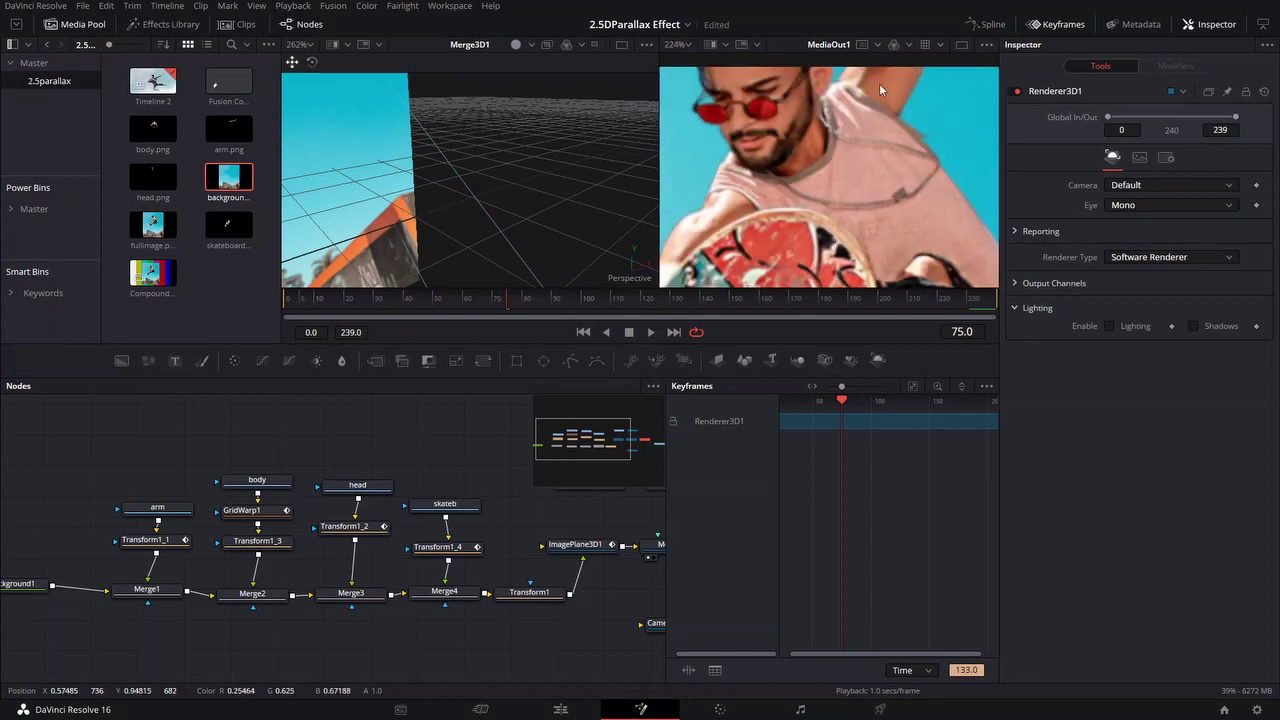
scroll(930, 140, "up", 2)
scroll(928, 138, "down", 10)
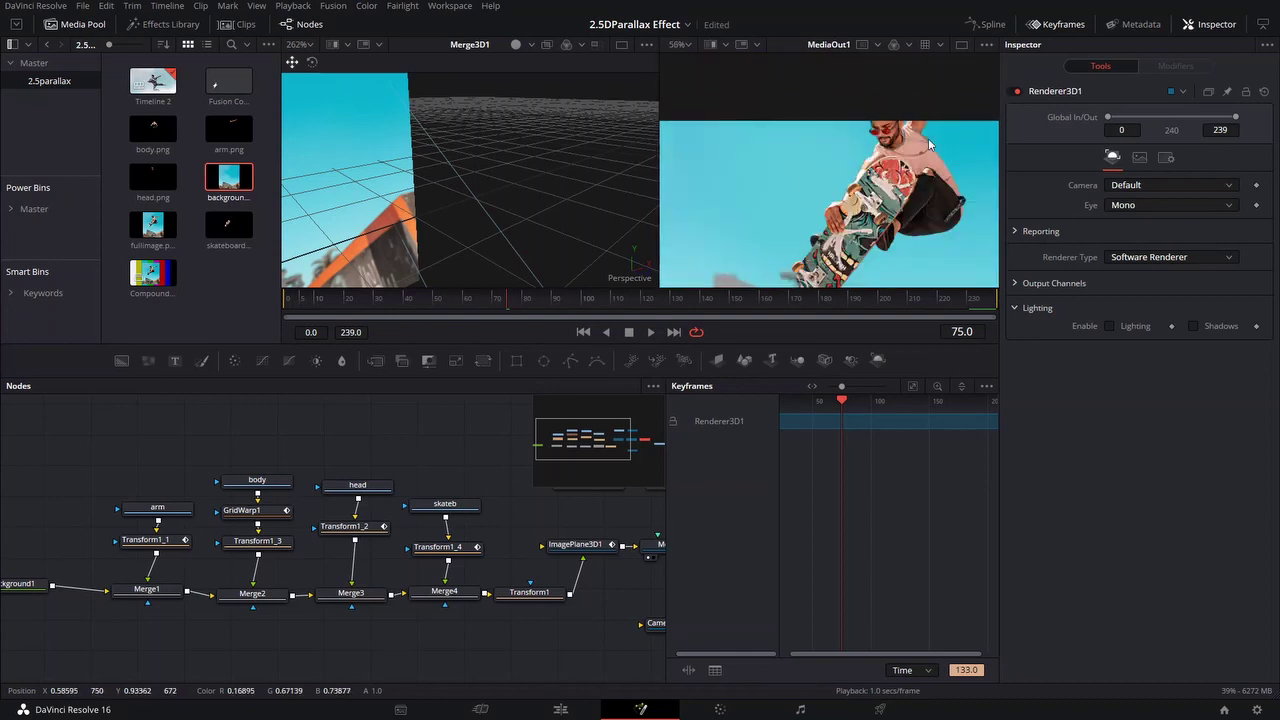
left_click_drag(870, 145, 863, 97)
Examine the 3D scene fed by Merge3D1, including the skater plane, background plane and camera
left_click_drag(444, 511, 363, 537)
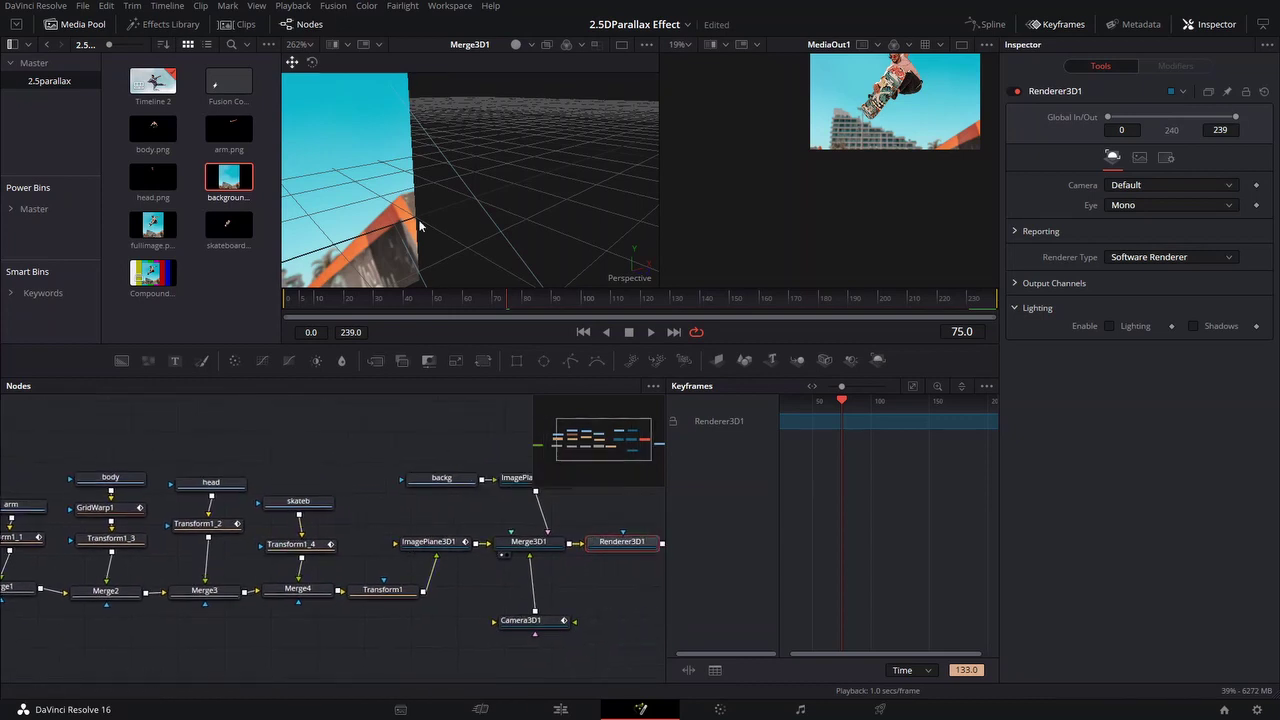
scroll(496, 184, "down", 8)
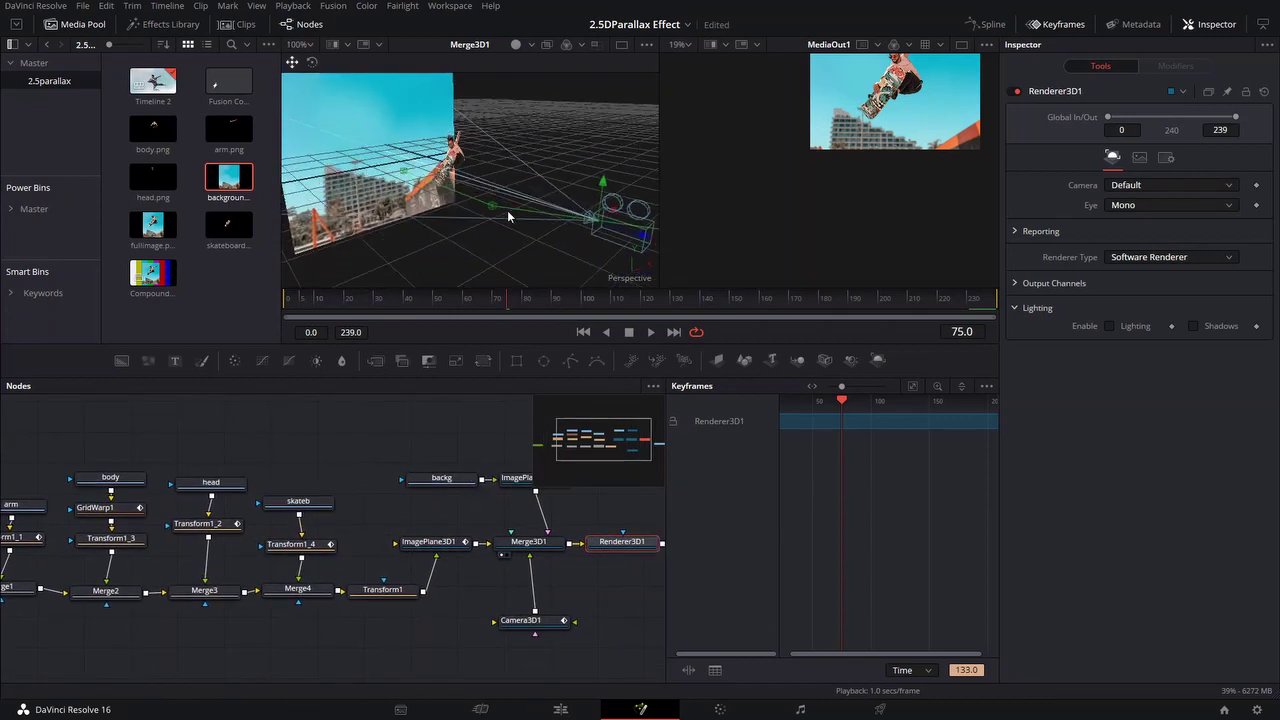
left_click_drag(508, 211, 512, 196)
scroll(455, 174, "down", 2)
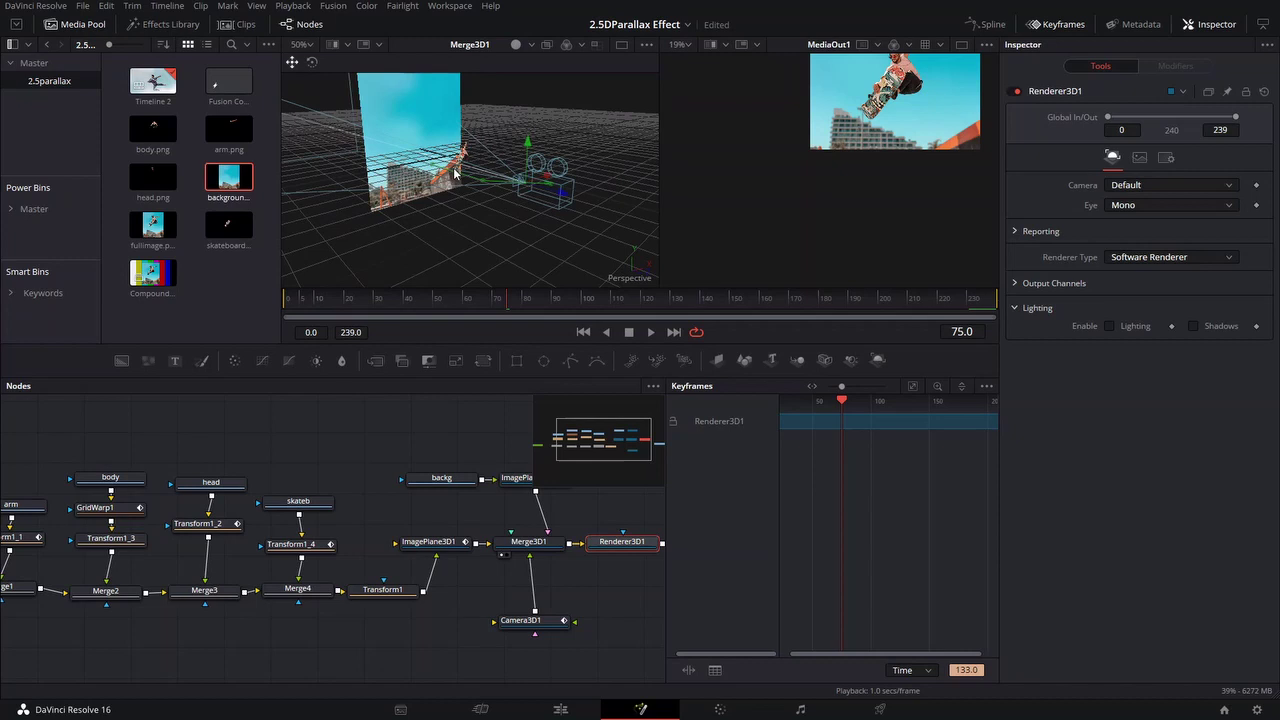
scroll(555, 172, "down", 1)
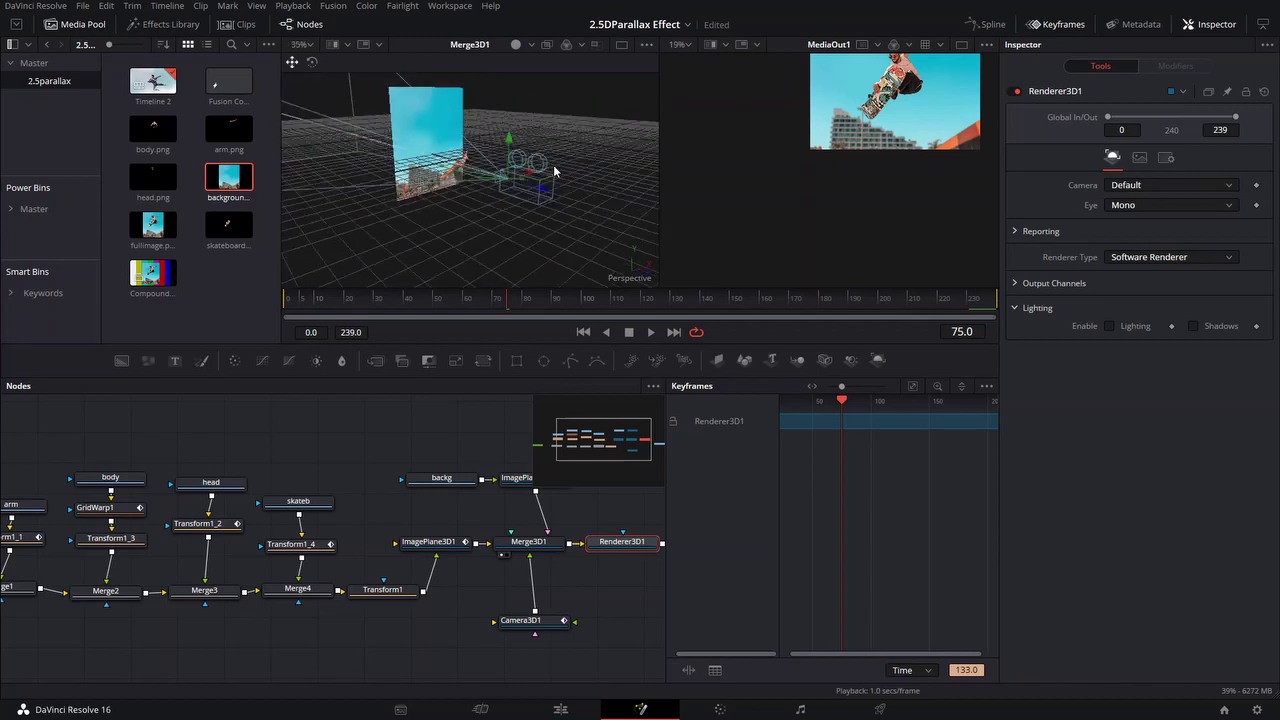
scroll(509, 174, "up", 2)
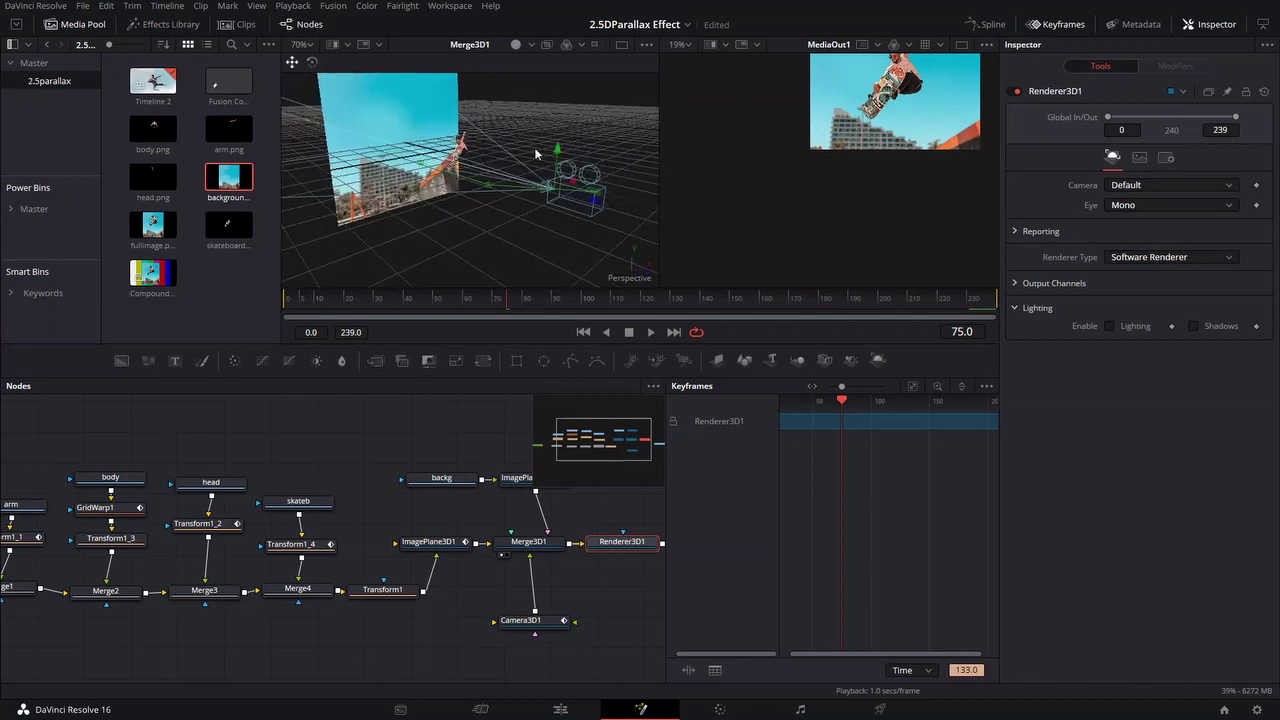
scroll(509, 183, "up", 2)
scroll(509, 183, "down", 2)
Return to the Edit page and create a new 5-second Fusion composition clip at 24 fps in the 2.5parallax bin
left_click(595, 703)
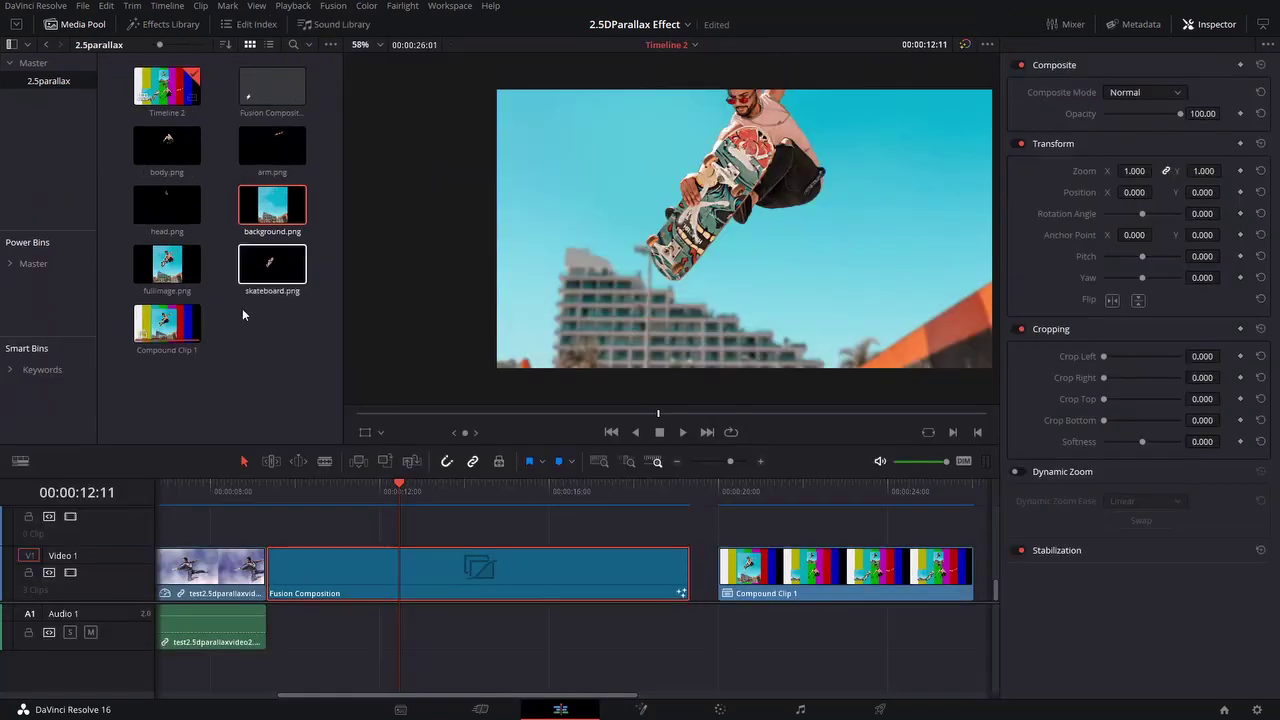
right_click(274, 400)
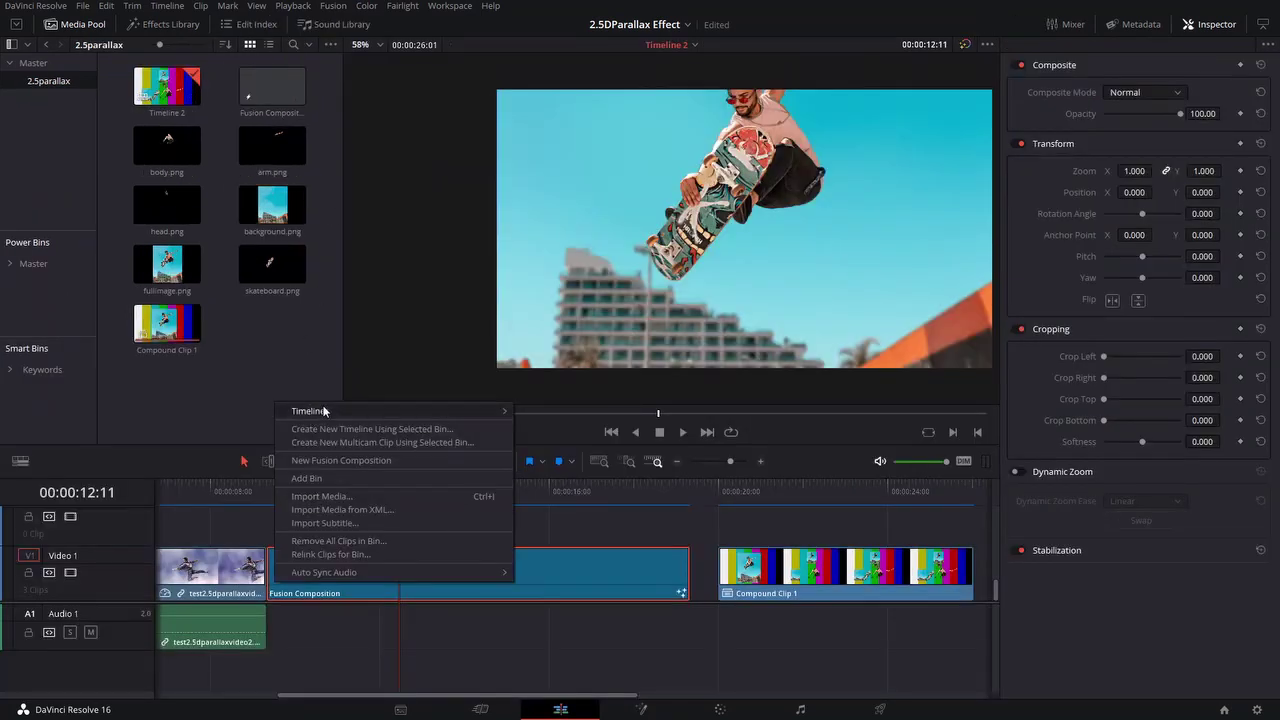
left_click(348, 461)
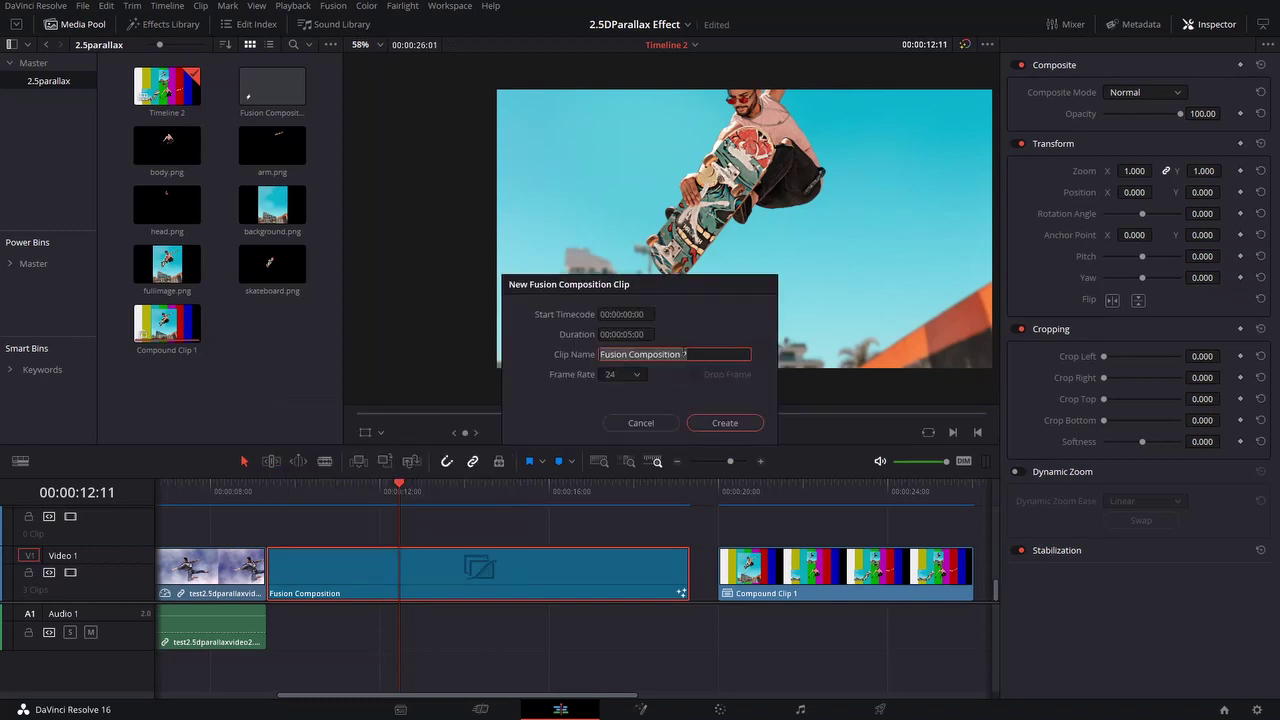
left_click(725, 423)
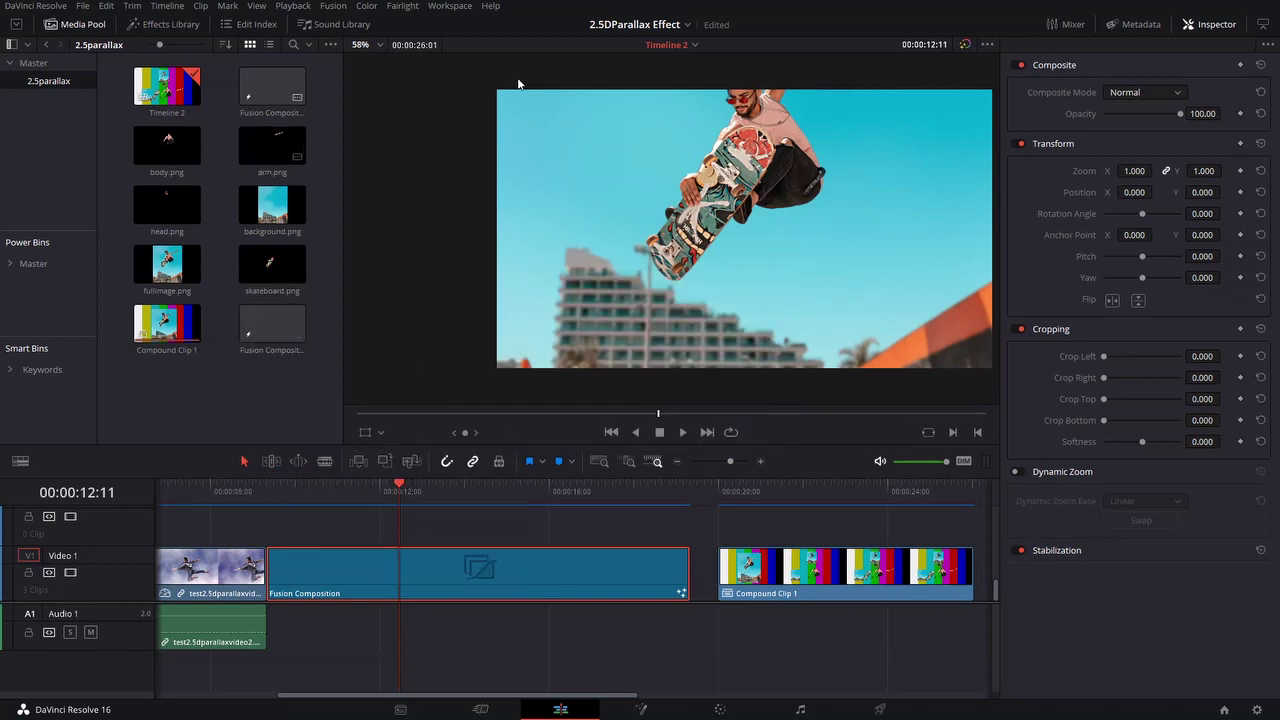
Open the new composition on the Fusion page, hide the keyframe editor and move MediaOut1 farther along to make room
left_click_drag(390, 494, 476, 500)
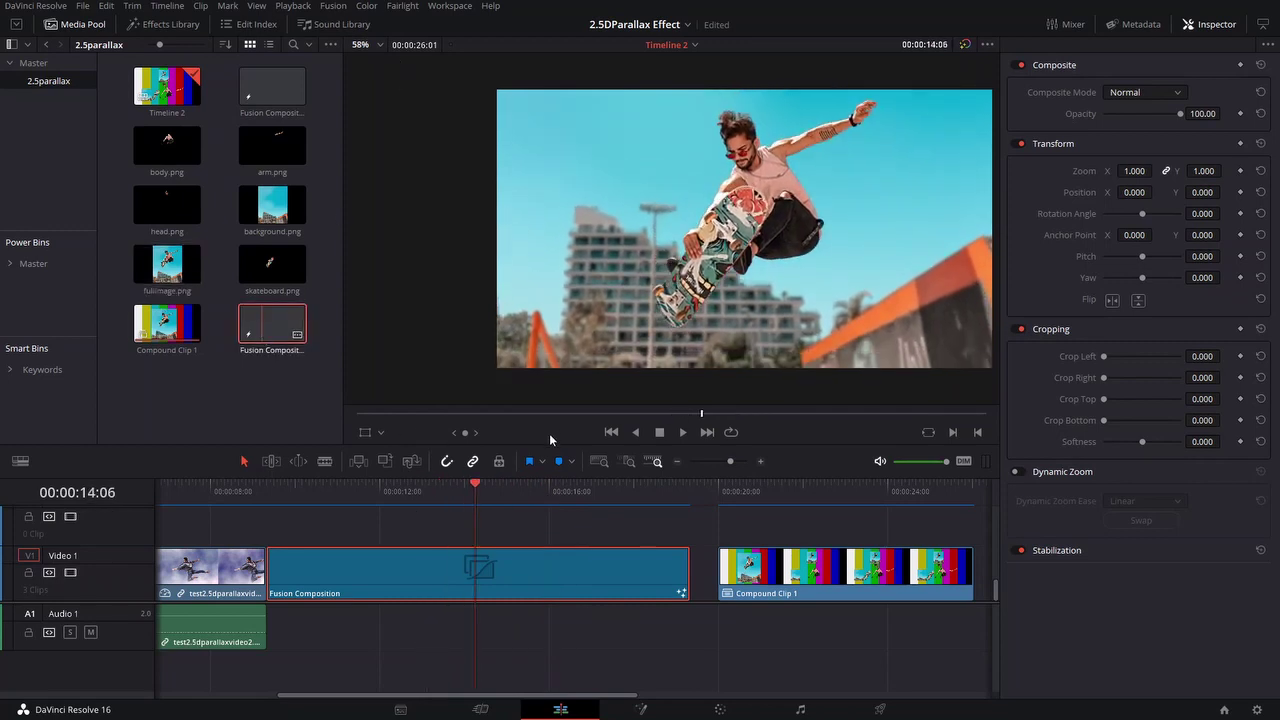
key("shift+5")
left_click(437, 463)
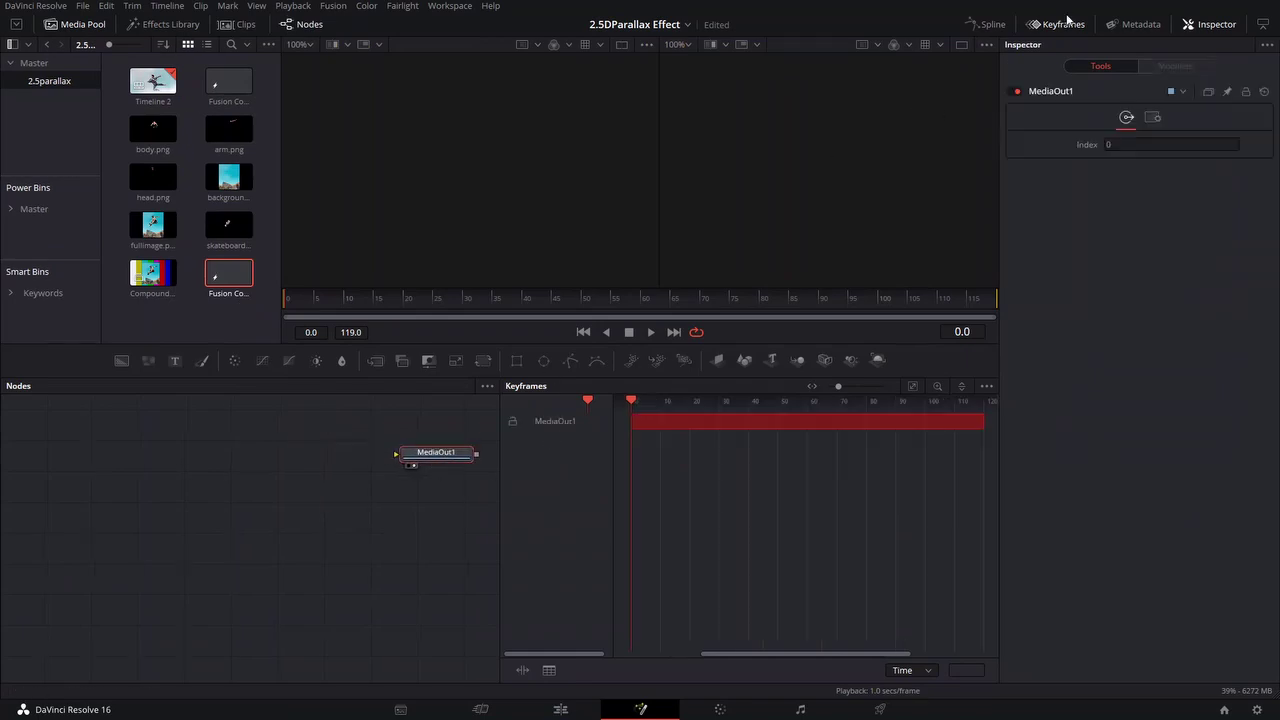
left_click(1063, 24)
left_click_drag(448, 453, 621, 463)
Add a Background node feeding MediaOut1, set its alpha to 0 and move it farther from MediaOut1
left_click(121, 361)
left_click(197, 484)
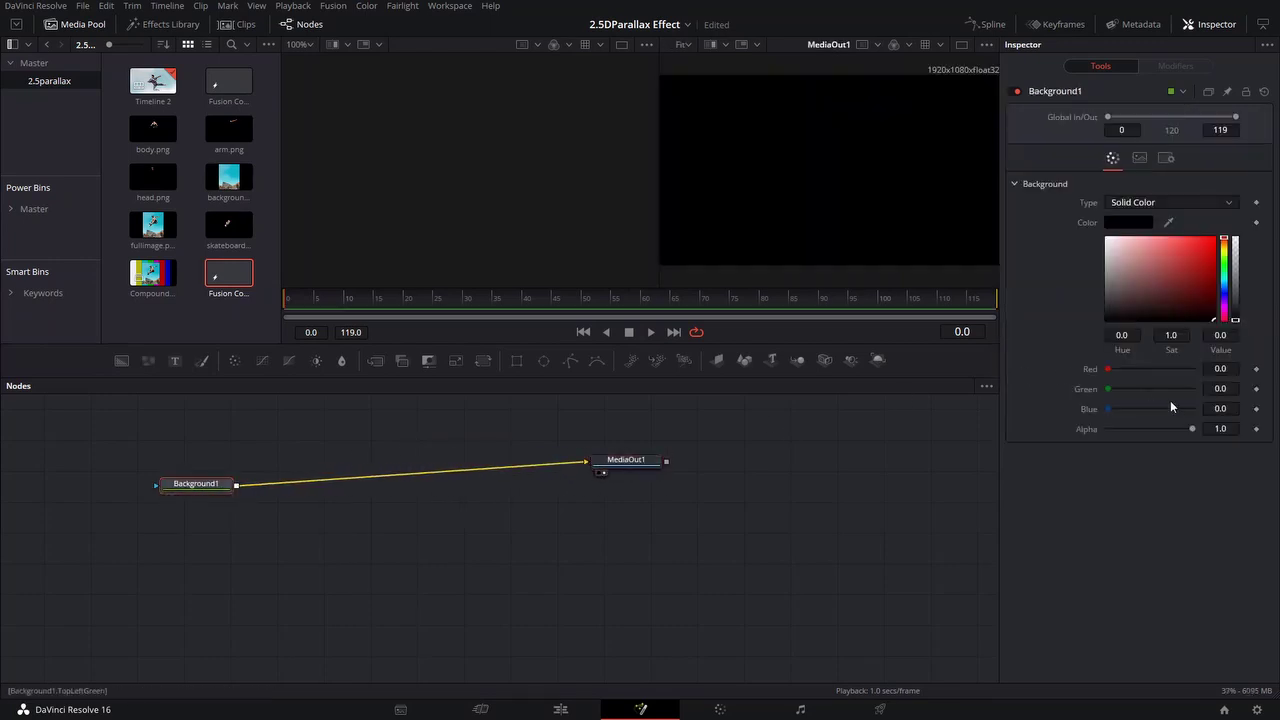
left_click_drag(1191, 424, 973, 468)
left_click_drag(204, 485, 160, 478)
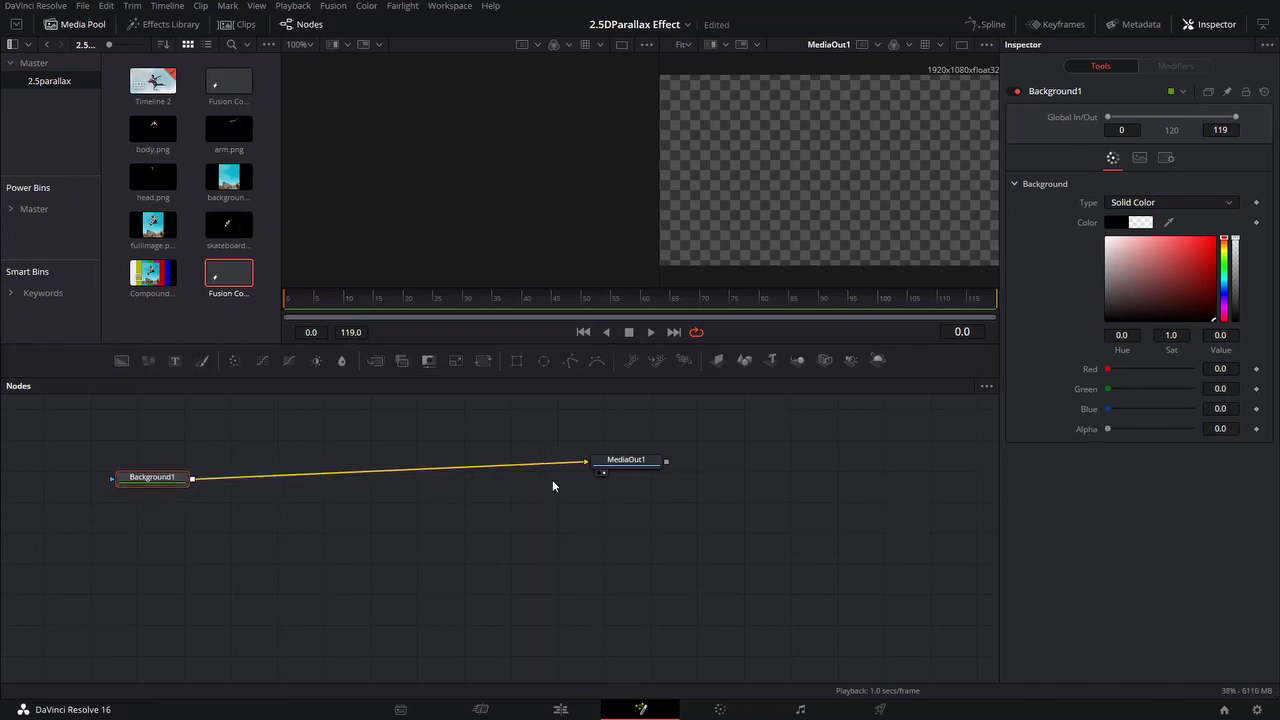
scroll(855, 145, "down", 3)
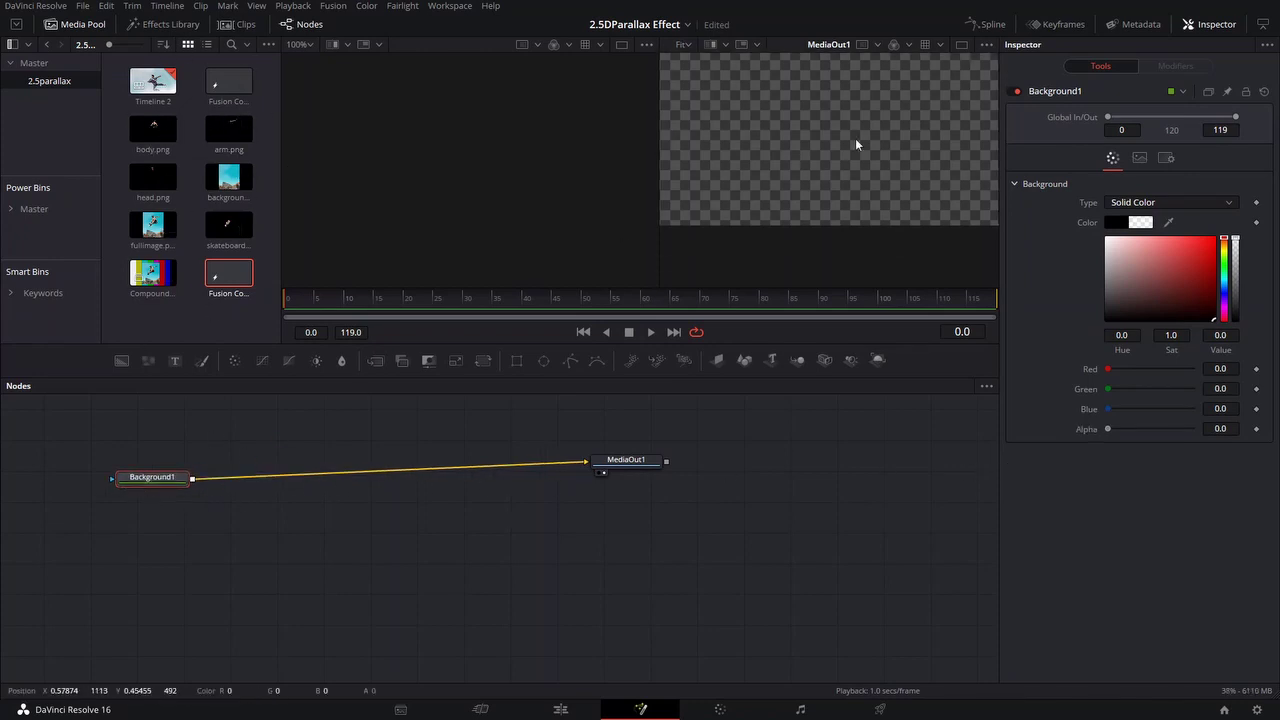
scroll(850, 141, "up", 2)
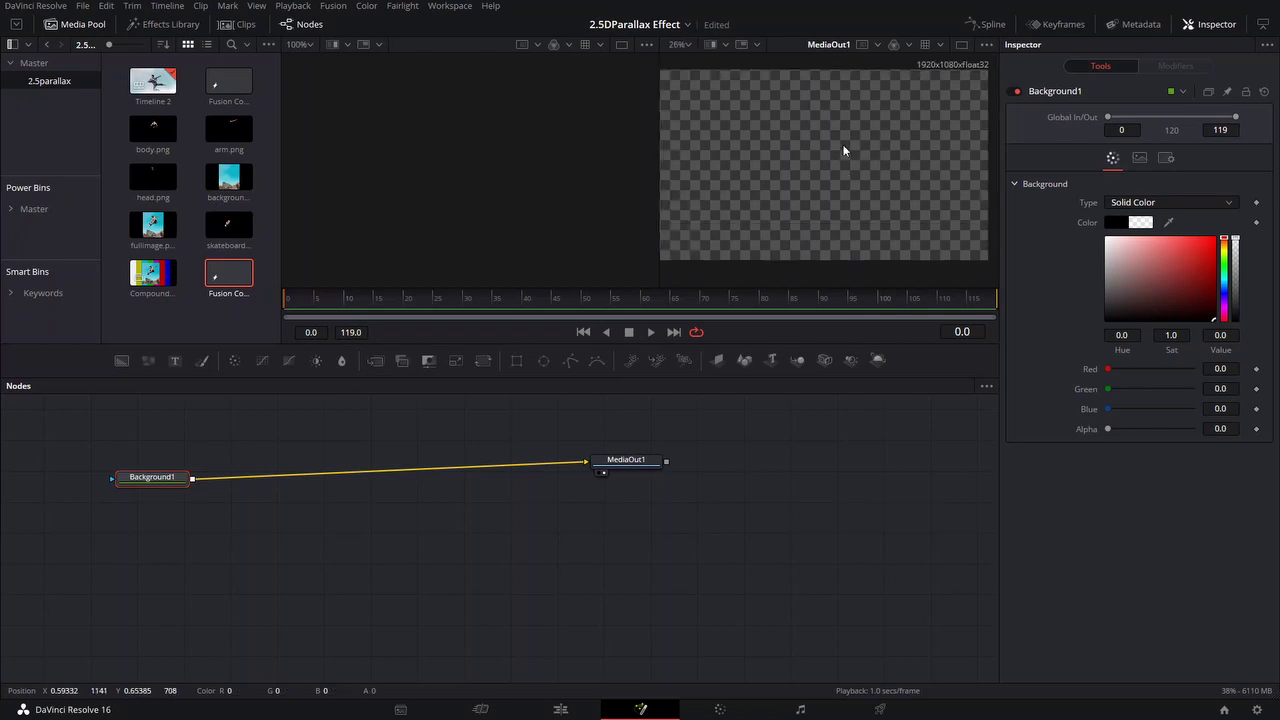
left_click_drag(821, 192, 900, 236)
right_click(878, 215)
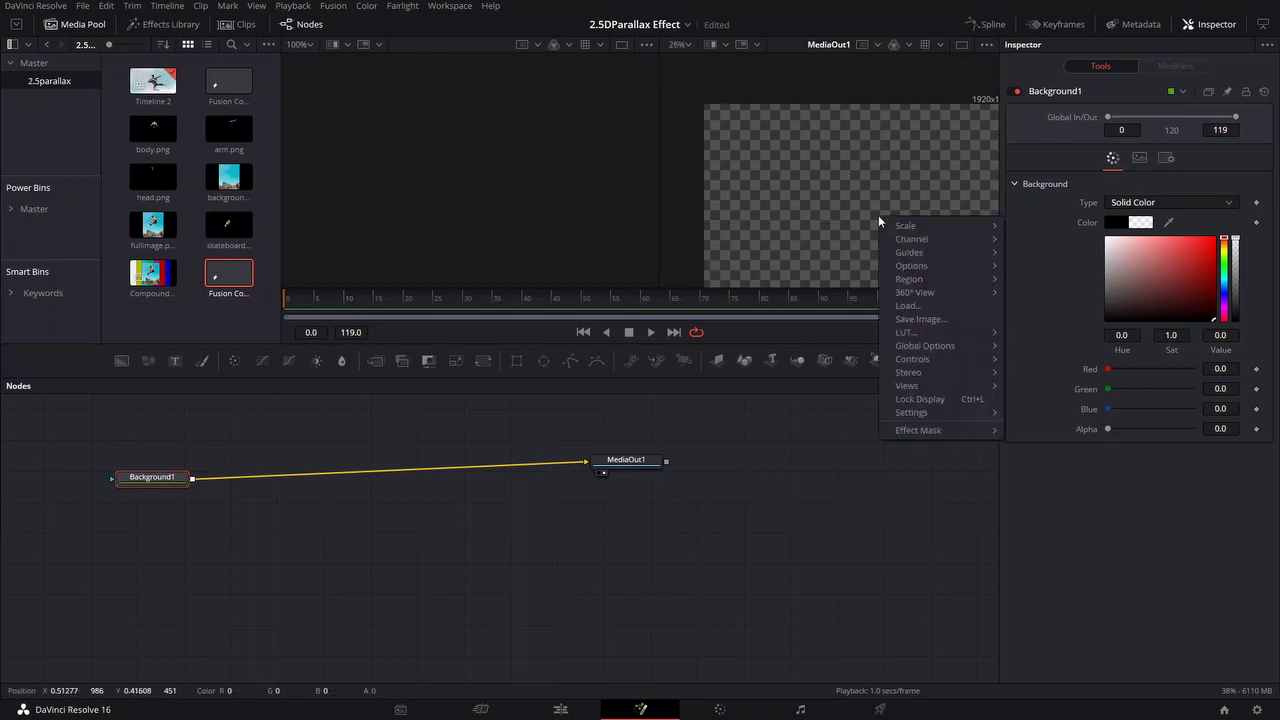
right_click(800, 335)
left_click(822, 350)
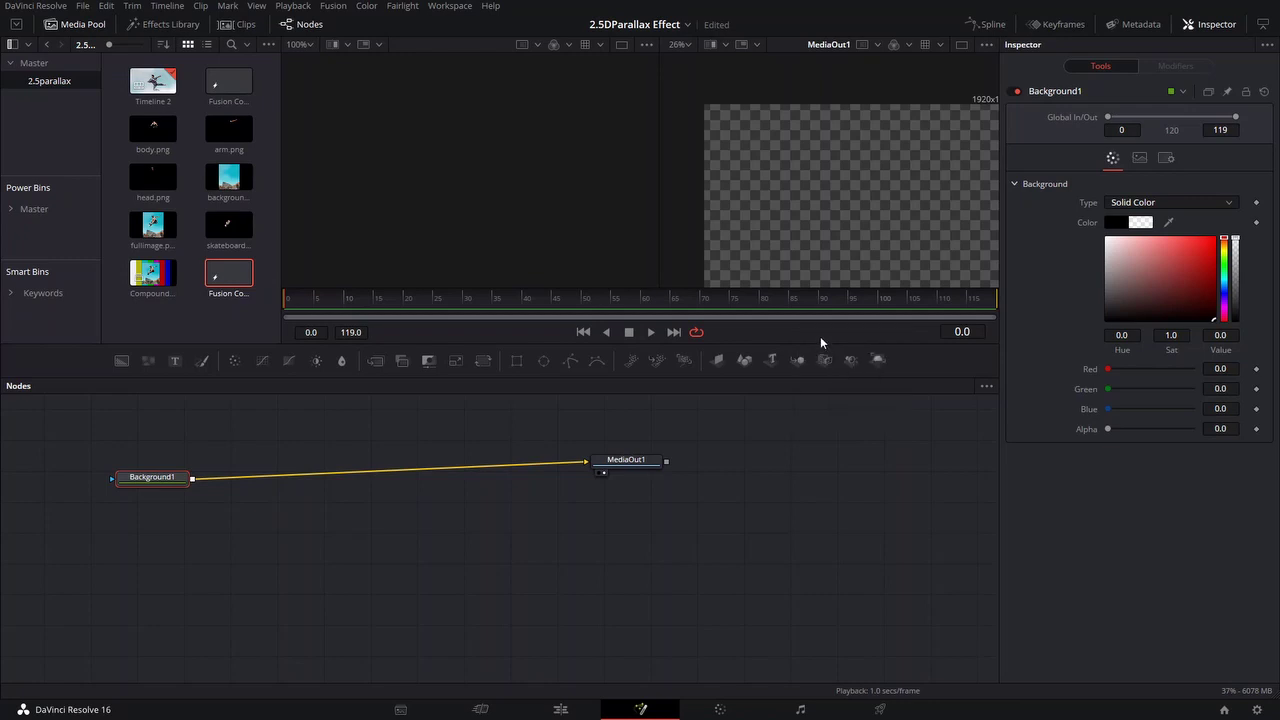
left_click_drag(807, 222, 770, 187)
Insert a chain of five Merge nodes between Background1 and MediaOut1, spacing MediaOut1 out from the chain
left_click_drag(586, 450, 653, 456)
left_click(383, 418)
left_click_drag(383, 418, 446, 467)
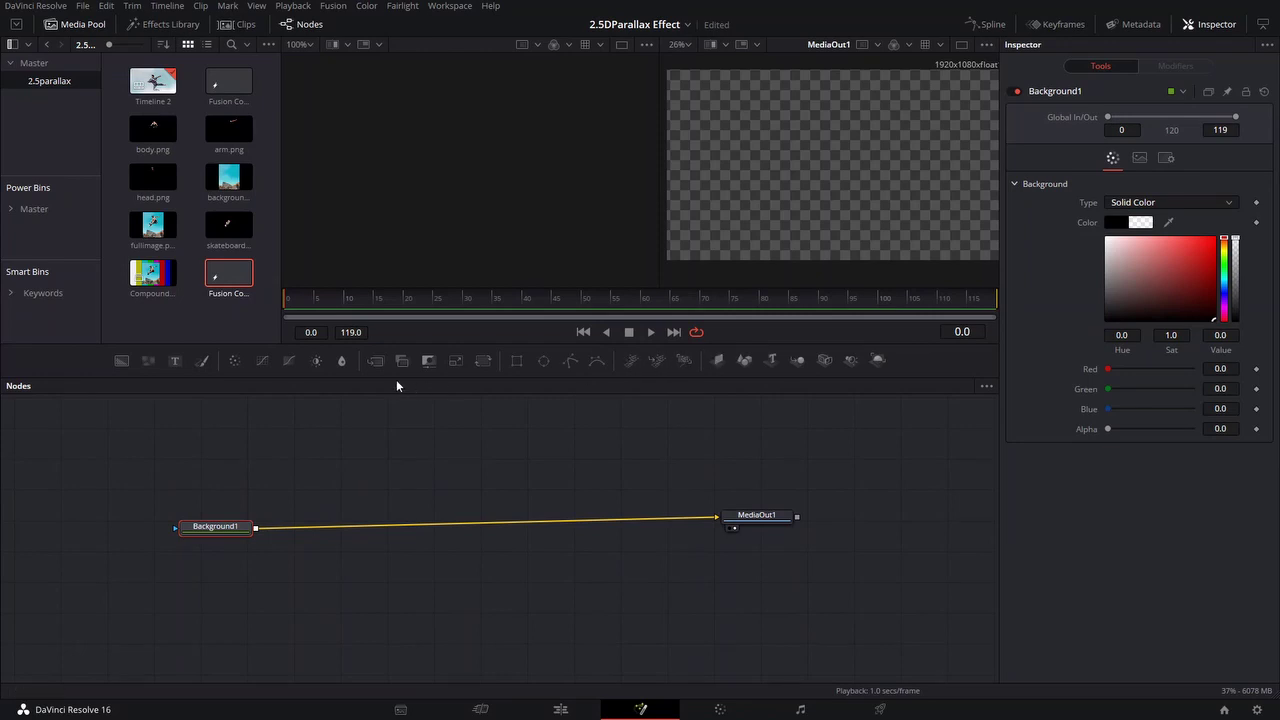
left_click(379, 366)
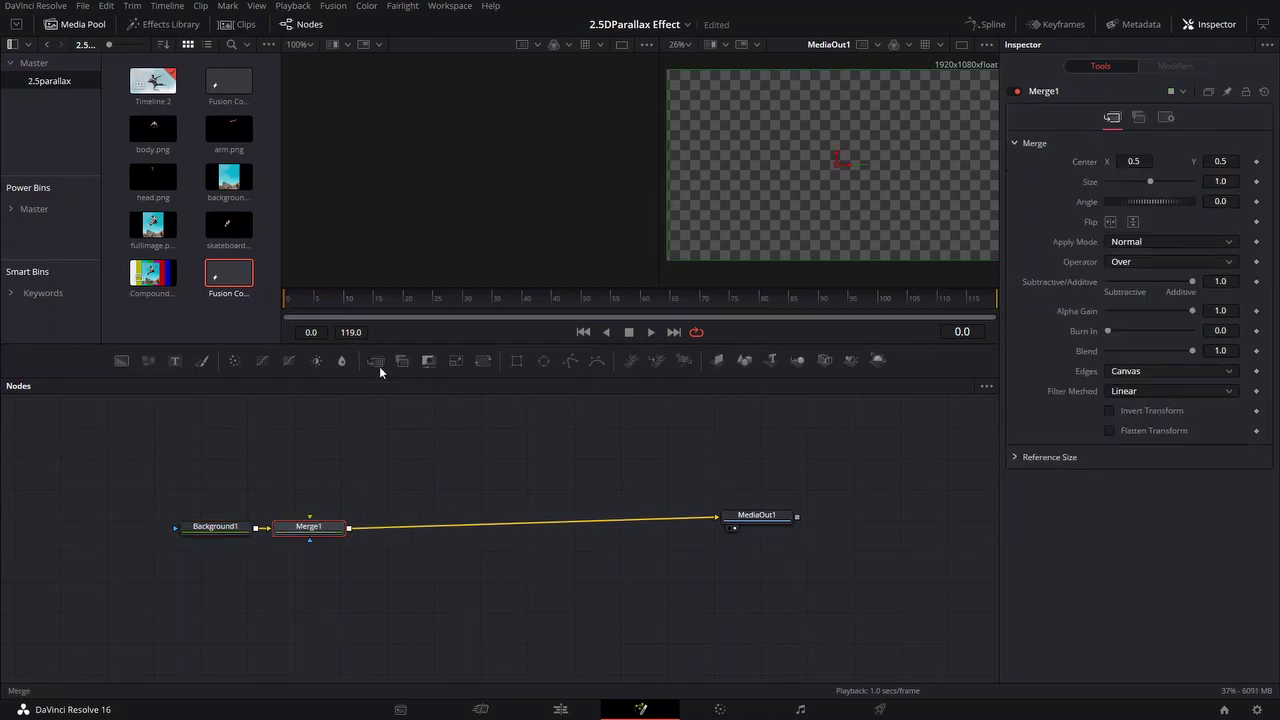
left_click(379, 366)
left_click(379, 366)
left_click(379, 366)
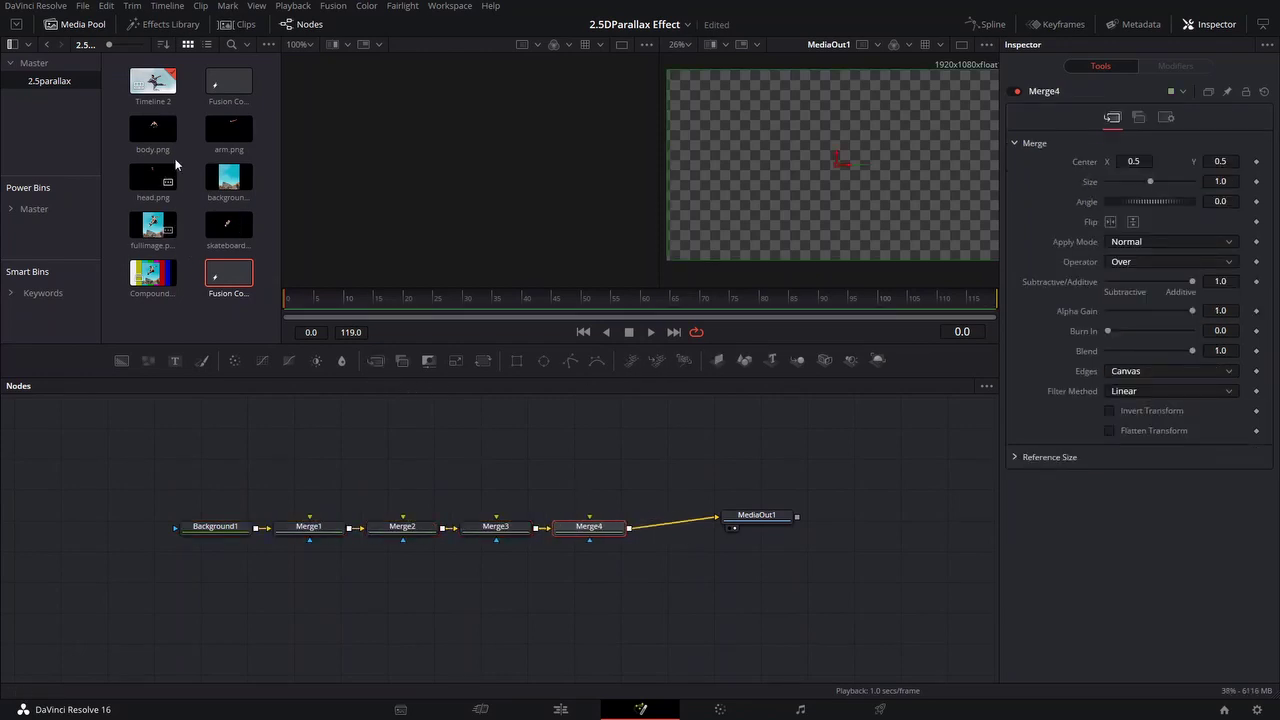
left_click(366, 365)
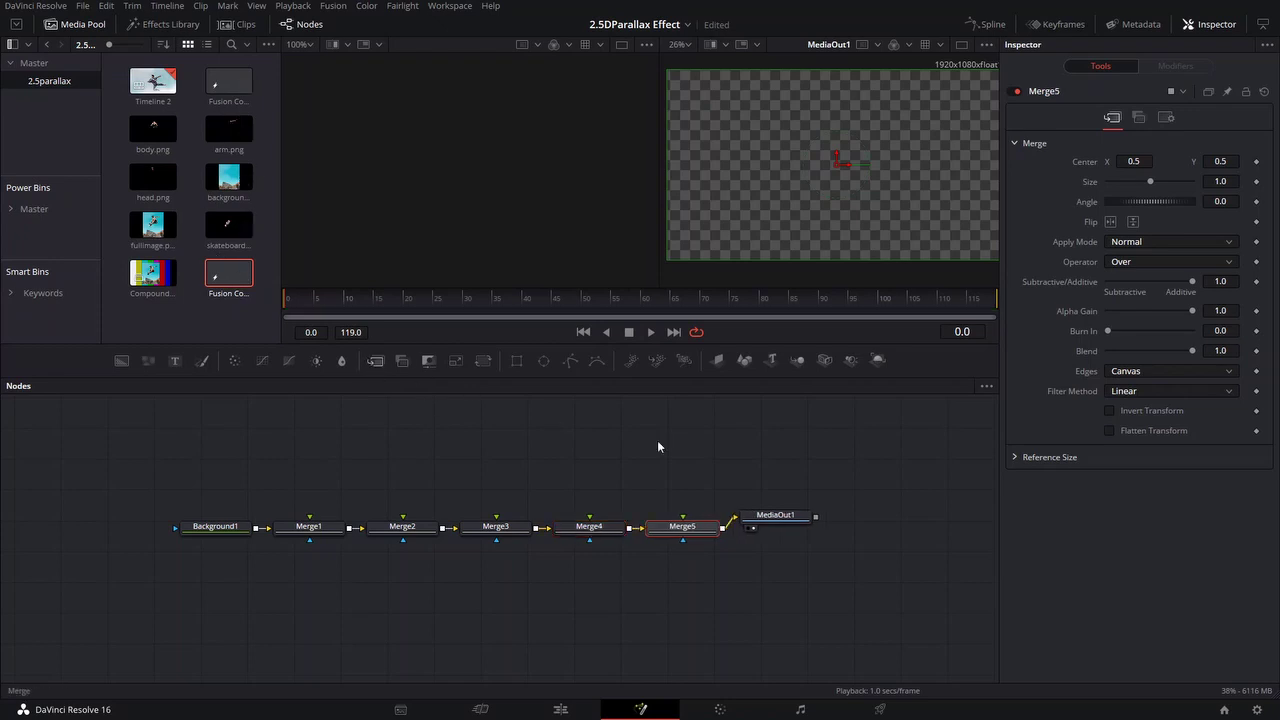
left_click_drag(809, 523, 851, 524)
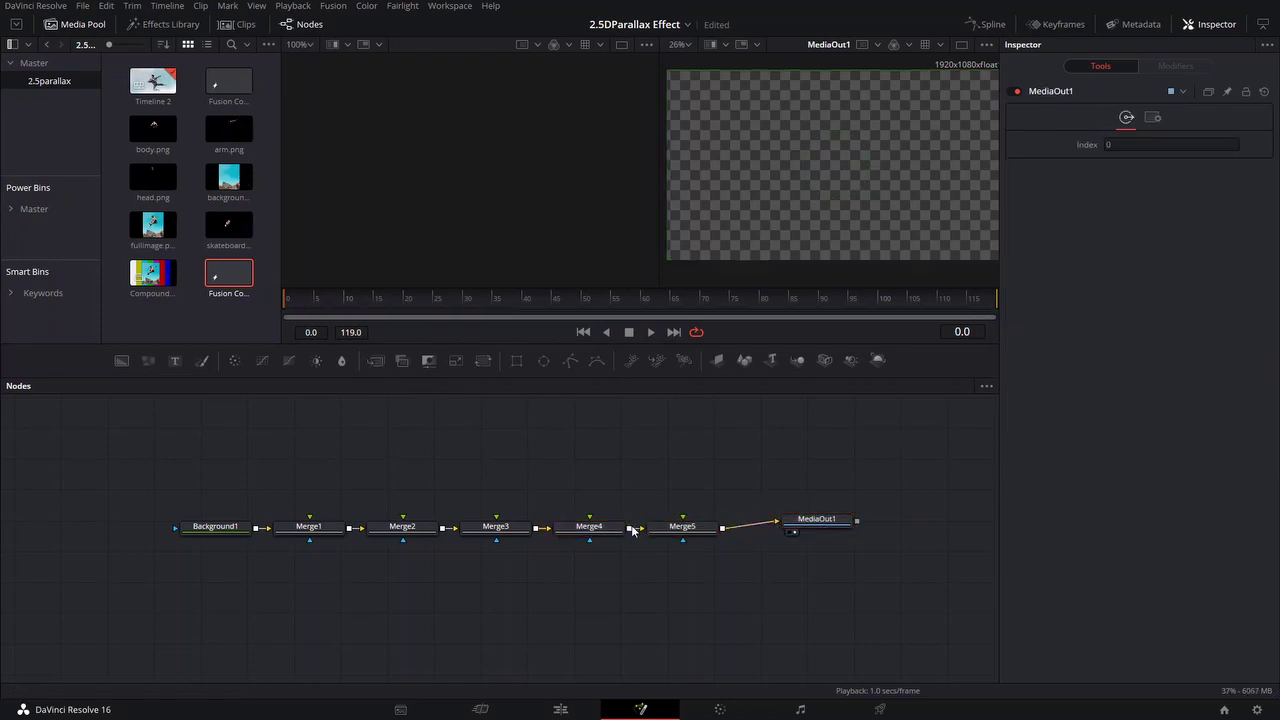
Add background.png as an unconnected node above the chain and connect body.png to Merge2's foreground, placing its node above that merge
left_click_drag(221, 185, 760, 413)
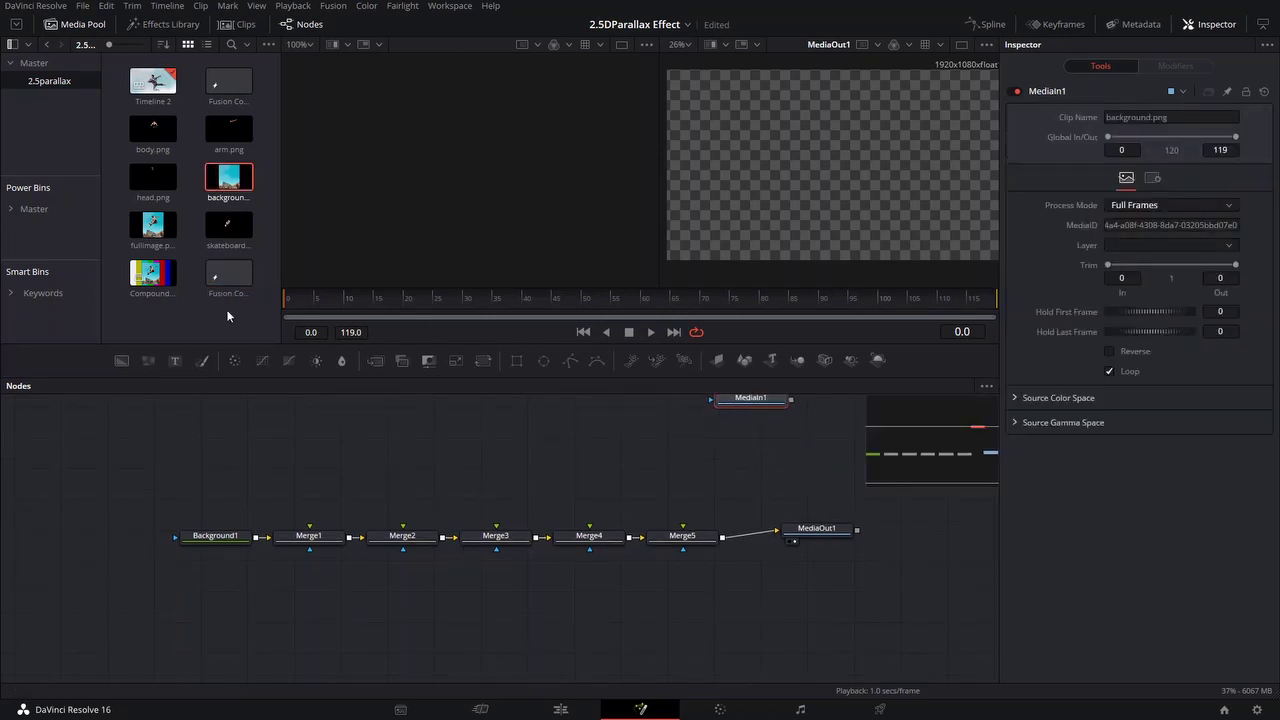
left_click_drag(158, 140, 310, 538)
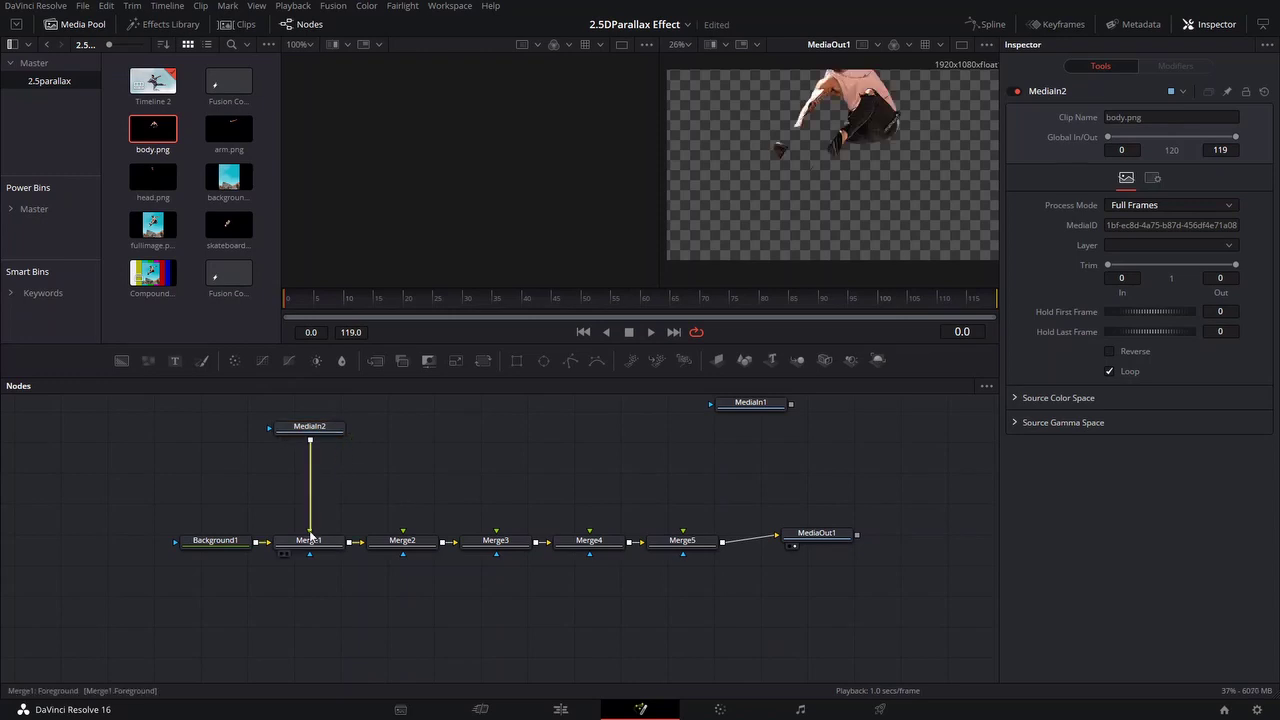
left_click_drag(305, 432, 434, 444)
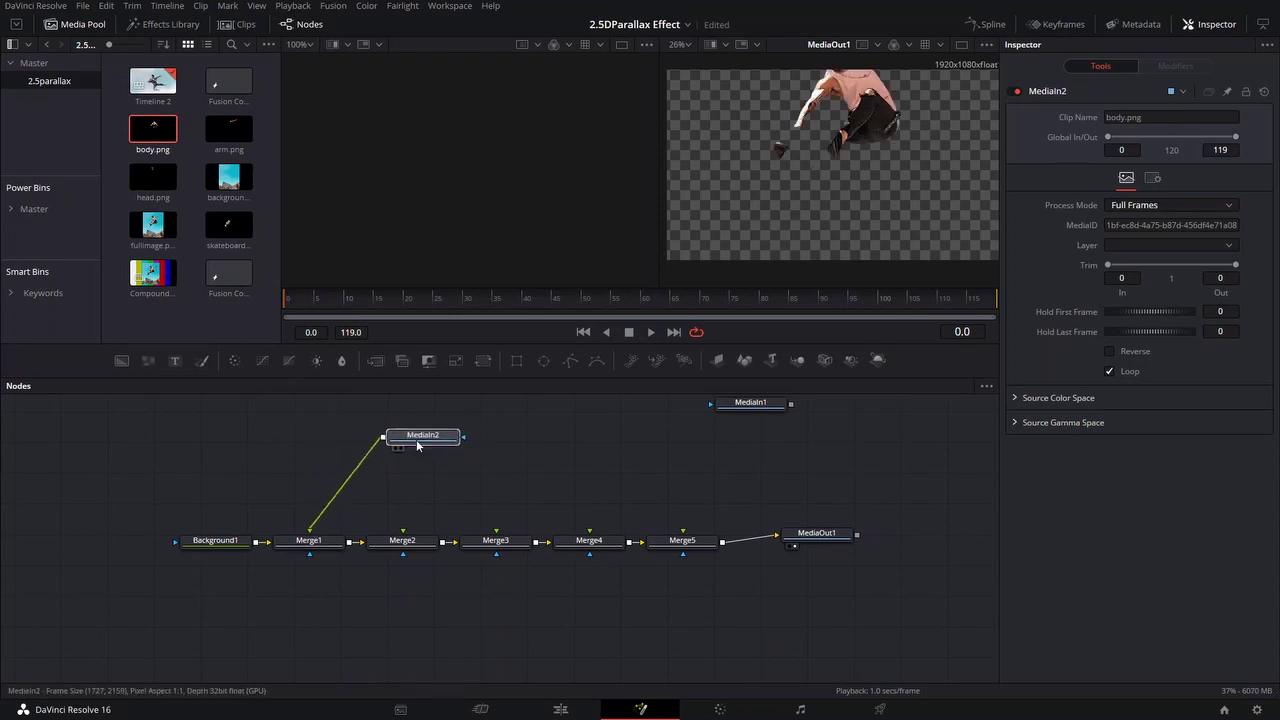
left_click_drag(310, 528, 403, 530)
left_click_drag(422, 445, 400, 462)
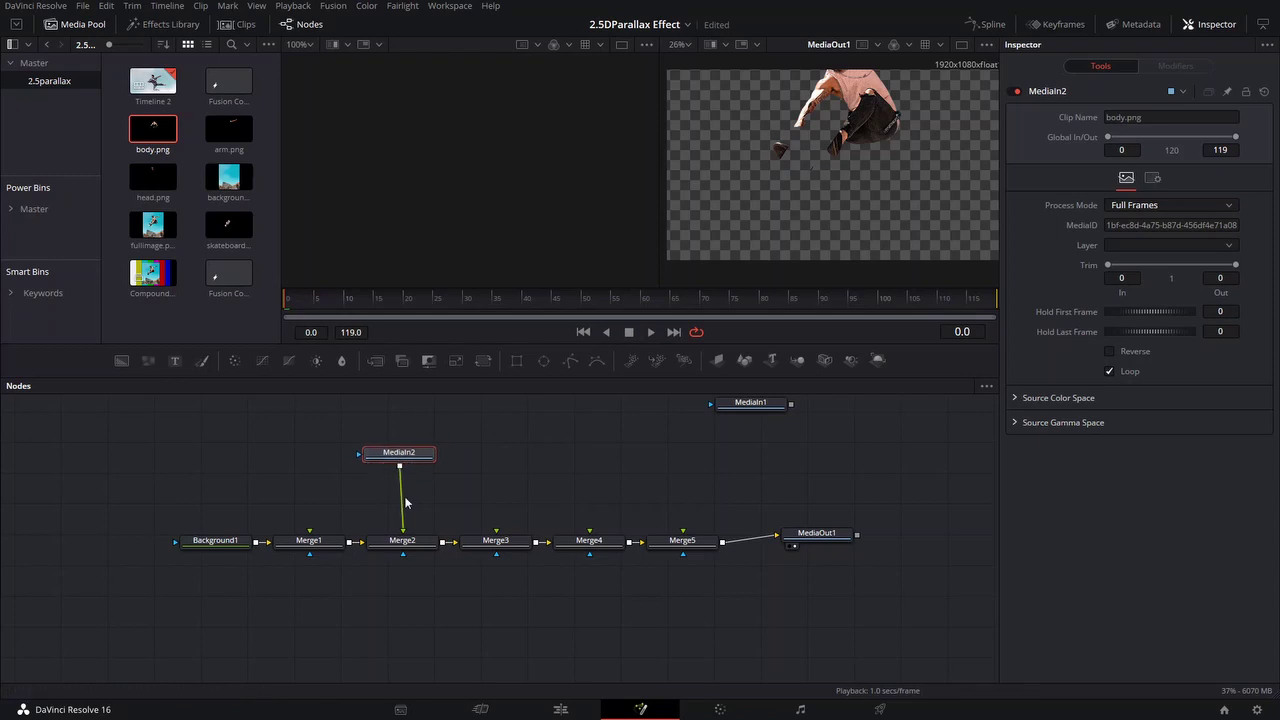
Connect arm.png to Merge1's foreground, line its node up above the merge and rename it arm
left_click_drag(228, 128, 310, 530)
left_click_drag(296, 456, 318, 460)
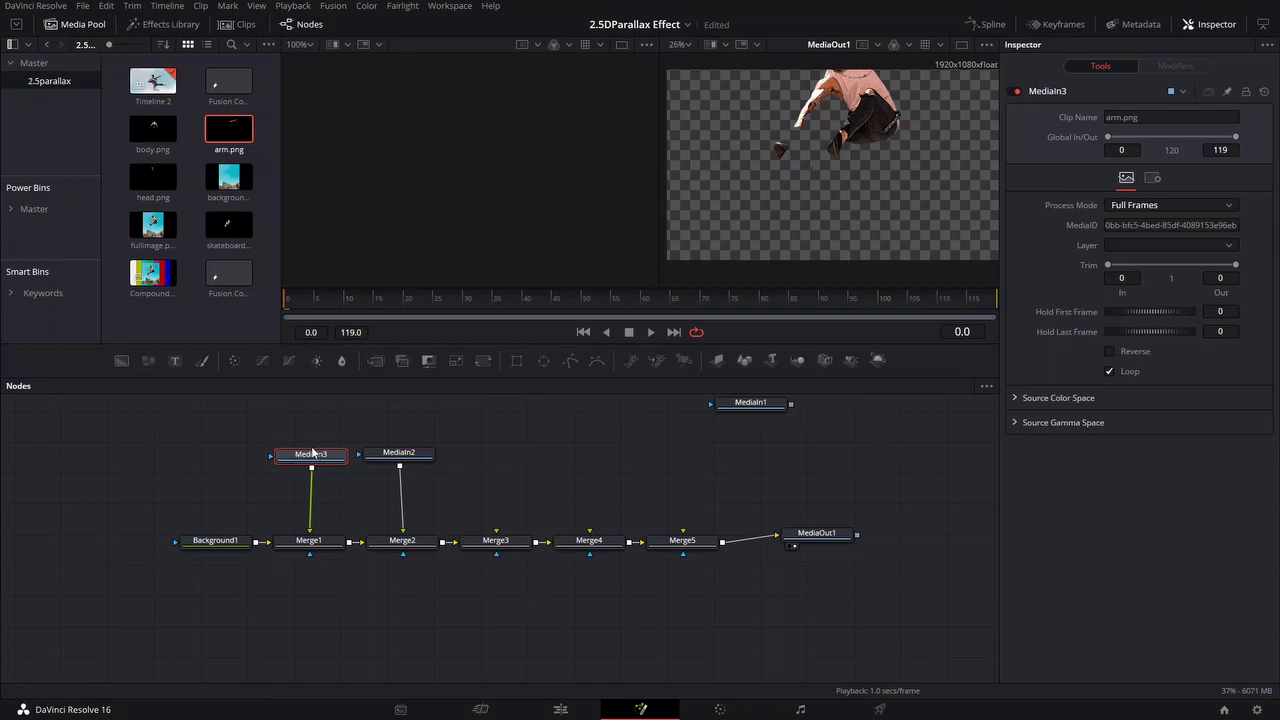
key("F2")
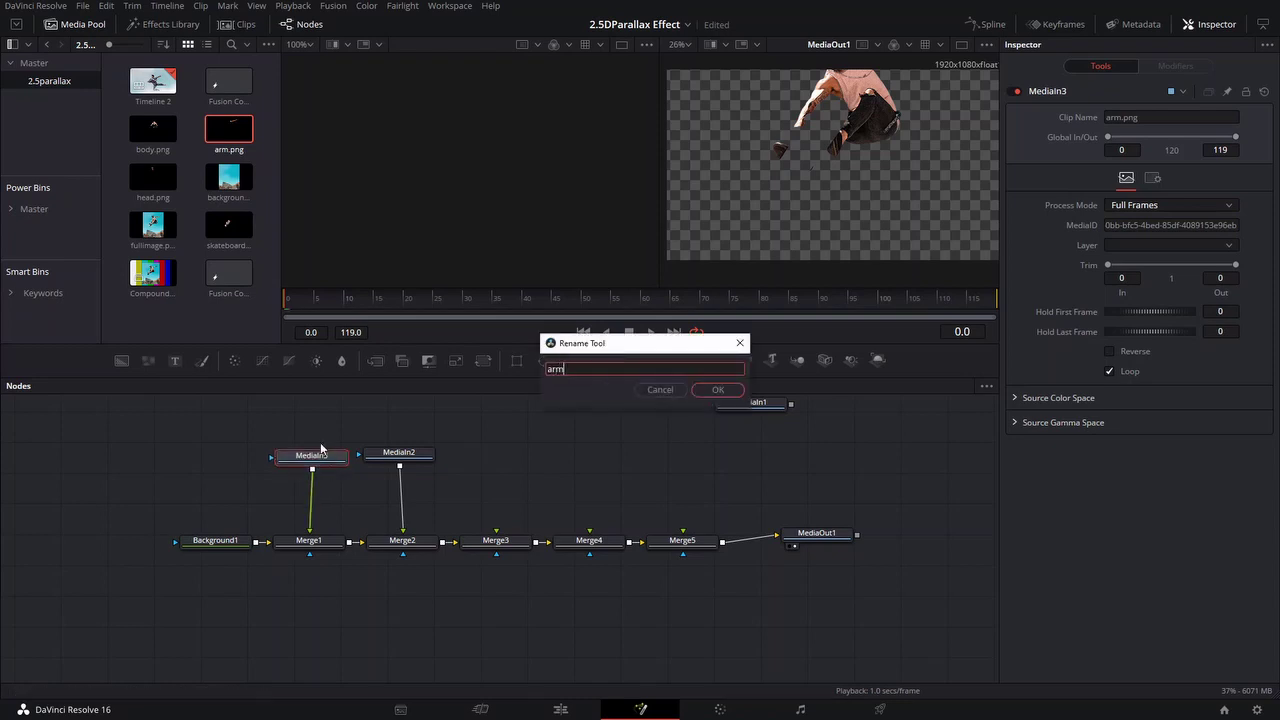
key("Return")
Rename the body.png node above Merge2 as body
left_click(418, 453)
key("F2")
type("b")
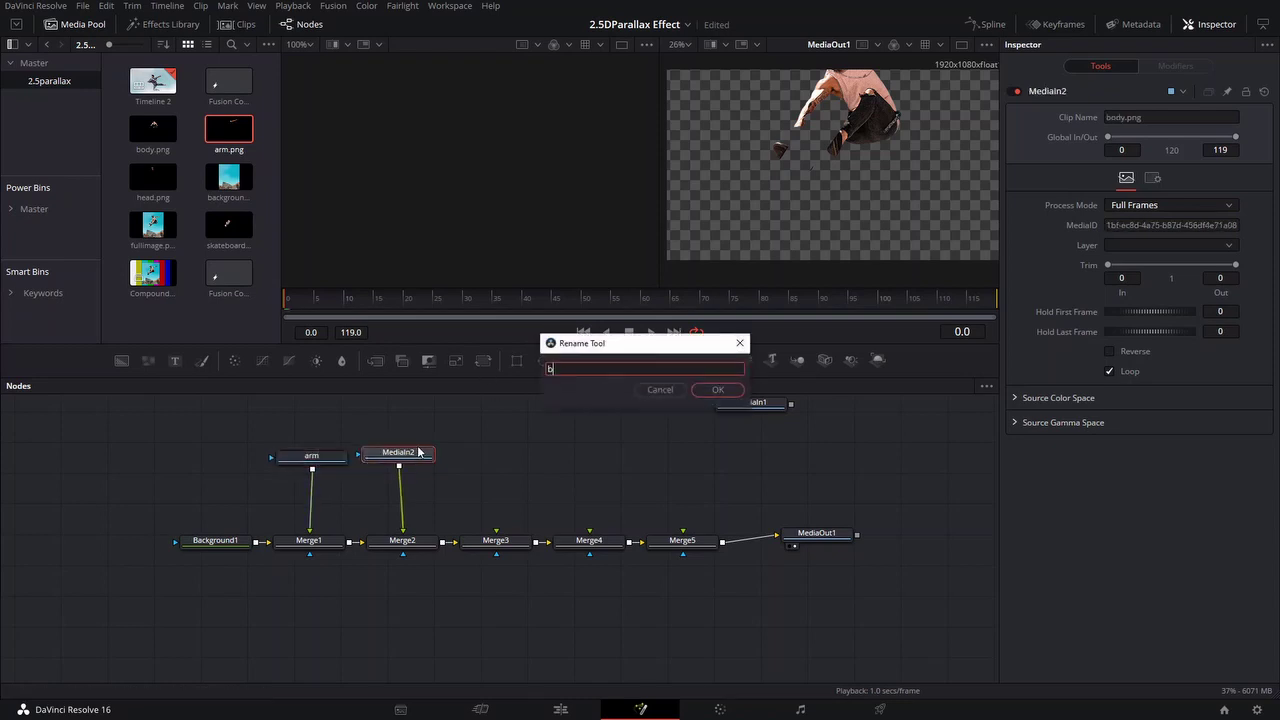
type("ody")
key("Return")
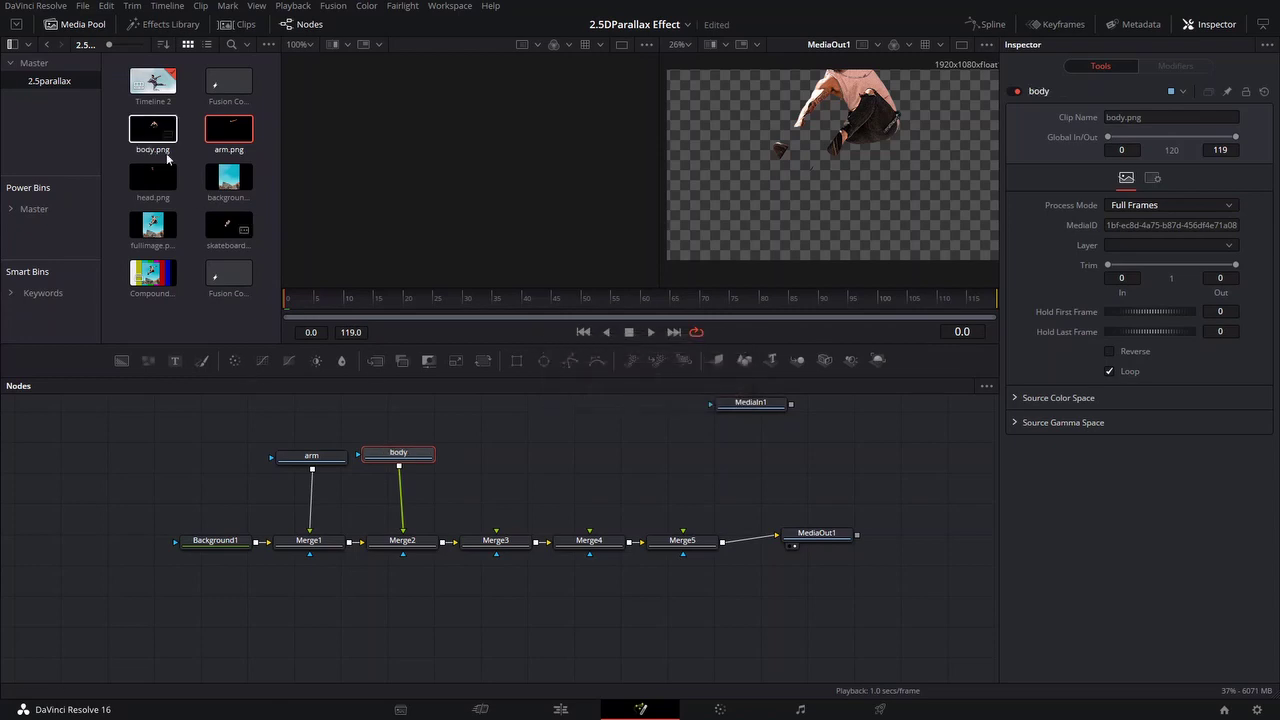
Connect head.png to Merge3's foreground, place its node above the merge and rename it head
left_click_drag(153, 177, 512, 539)
left_click_drag(531, 456, 497, 540)
key("F2")
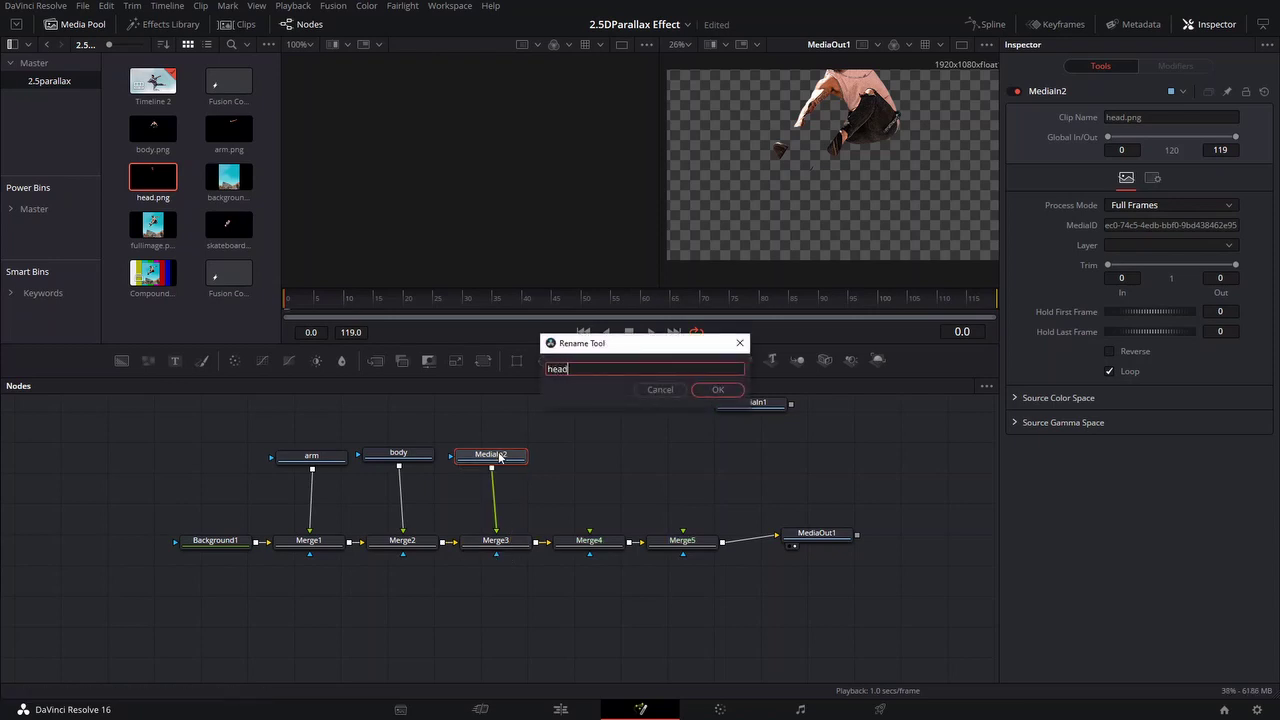
key("Return")
Connect skateboard.png to Merge4's foreground, rename its node skat and line it up with the other image nodes
left_click_drag(250, 231, 590, 532)
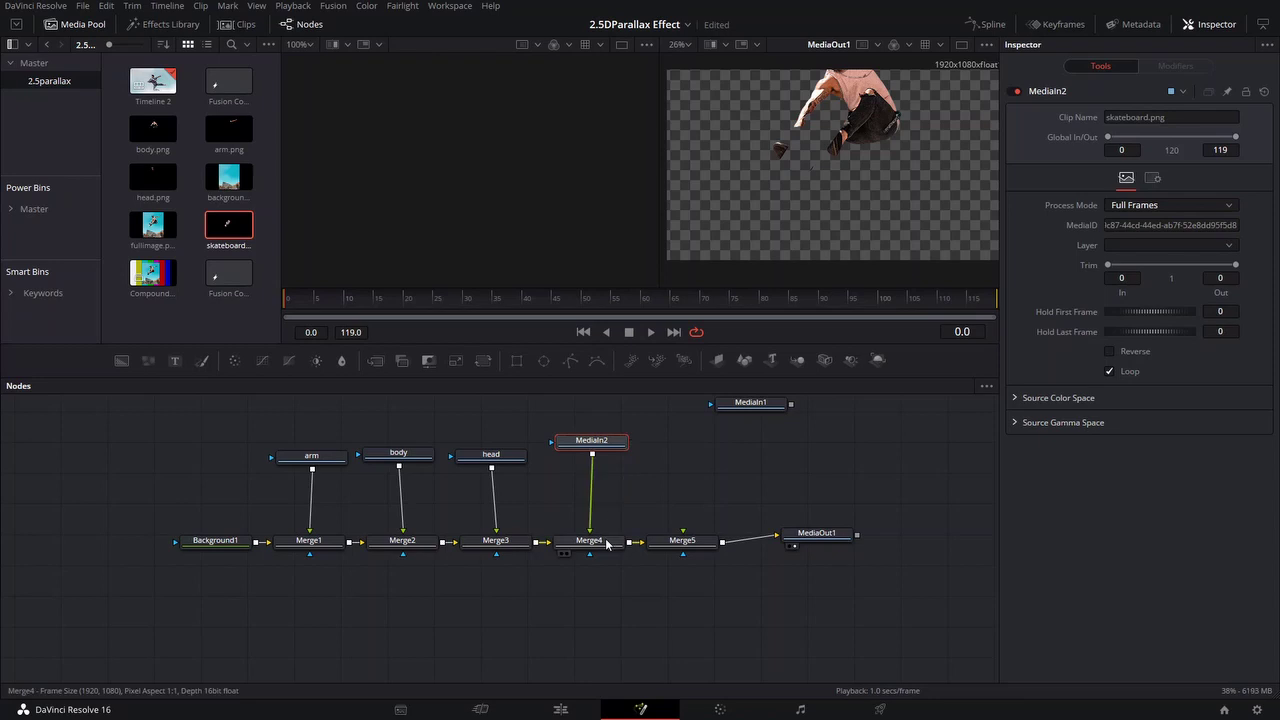
key("F2")
type("sk")
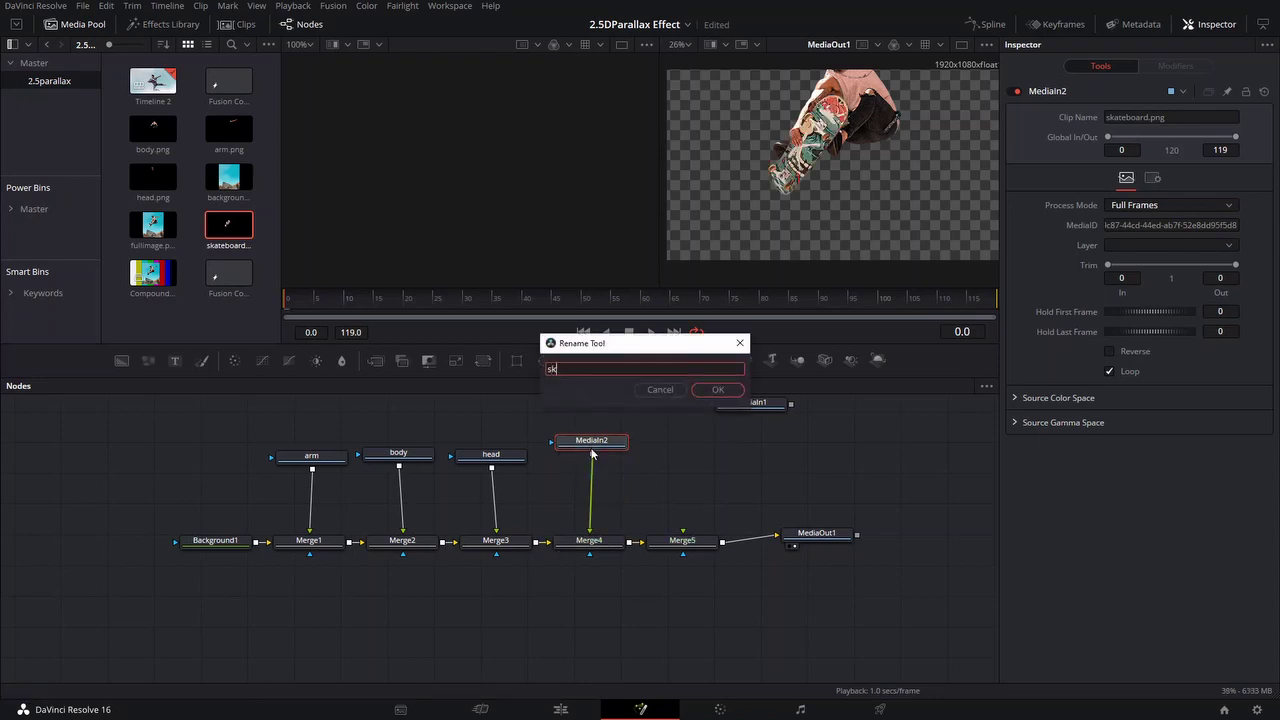
type("at")
key("Return")
scroll(844, 190, "up", 2)
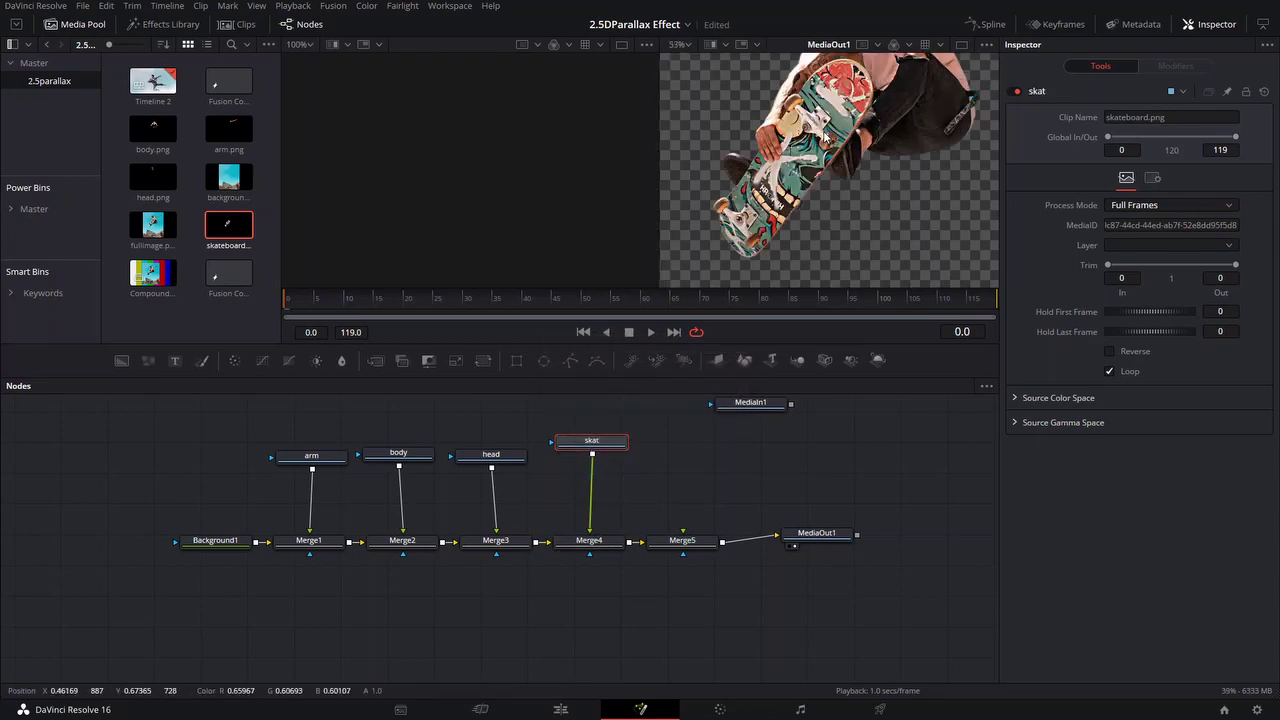
left_click_drag(800, 222, 818, 188)
scroll(823, 150, "down", 5)
scroll(818, 188, "up", 2)
scroll(819, 190, "up", 1)
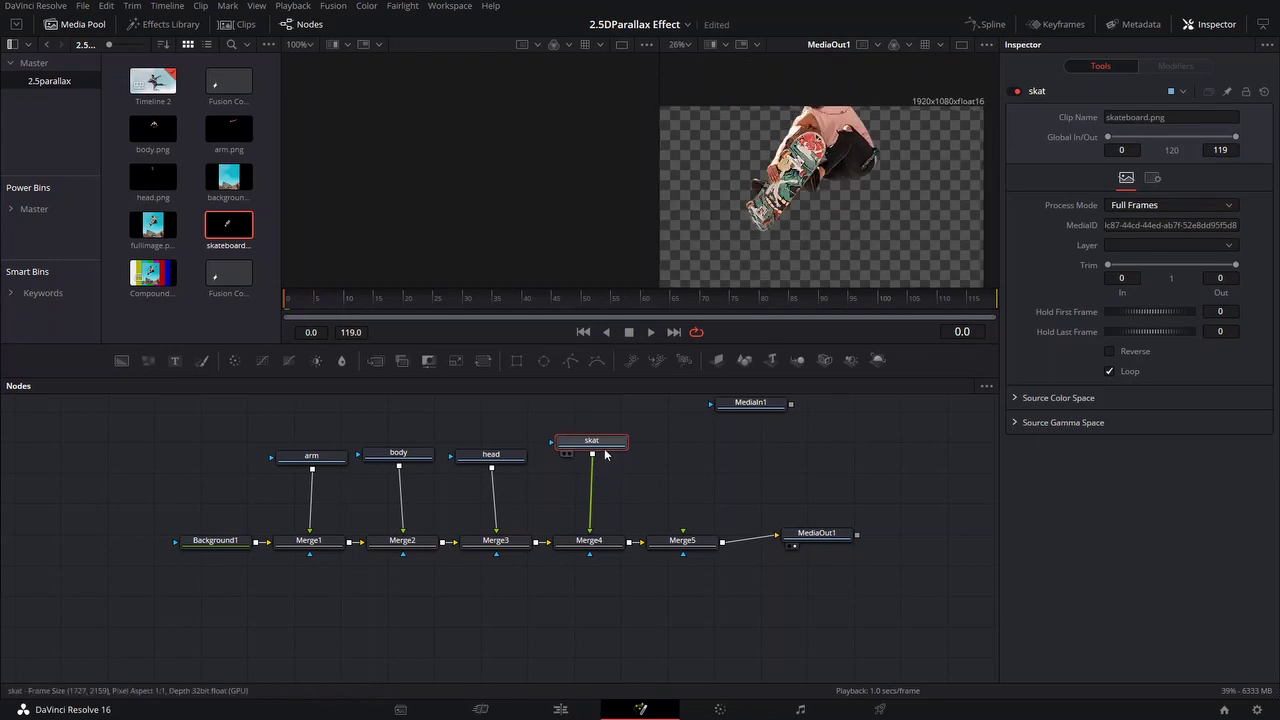
left_click_drag(605, 455, 607, 463)
Examine how Merge4's skateboard image bounds compare with the composition frame
scroll(728, 257, "down", 1)
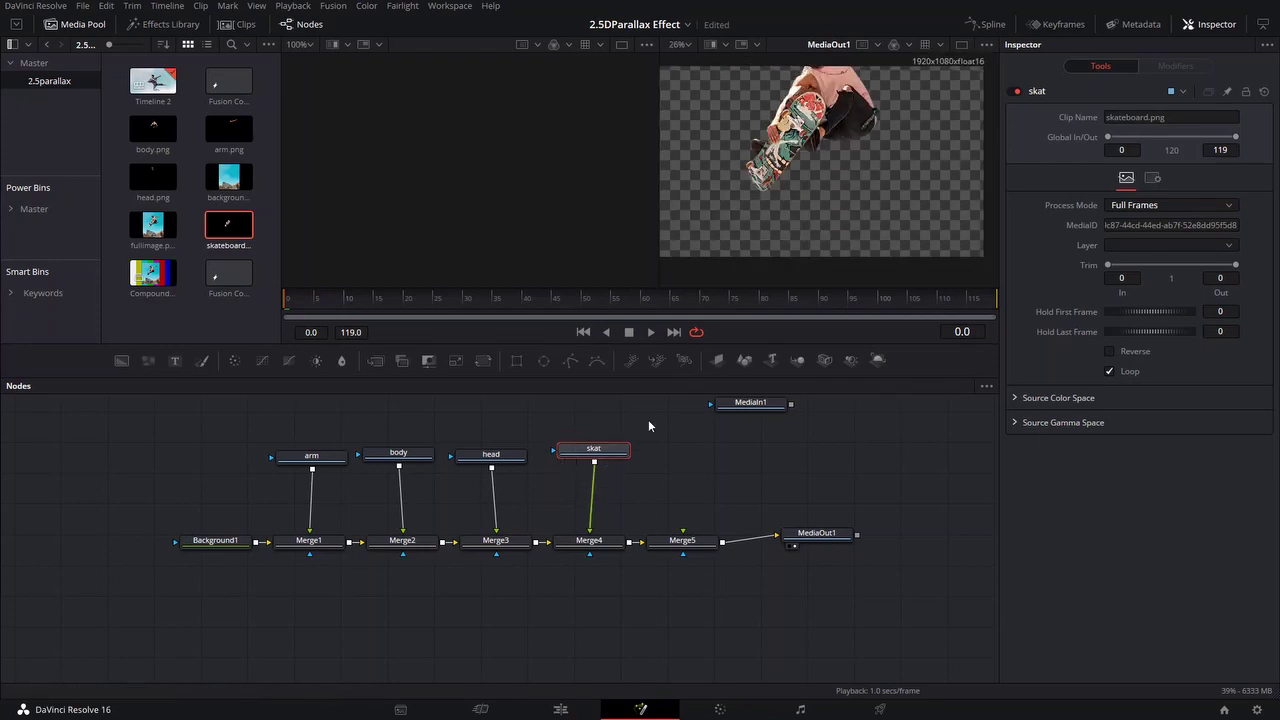
left_click(589, 545)
scroll(772, 179, "down", 3)
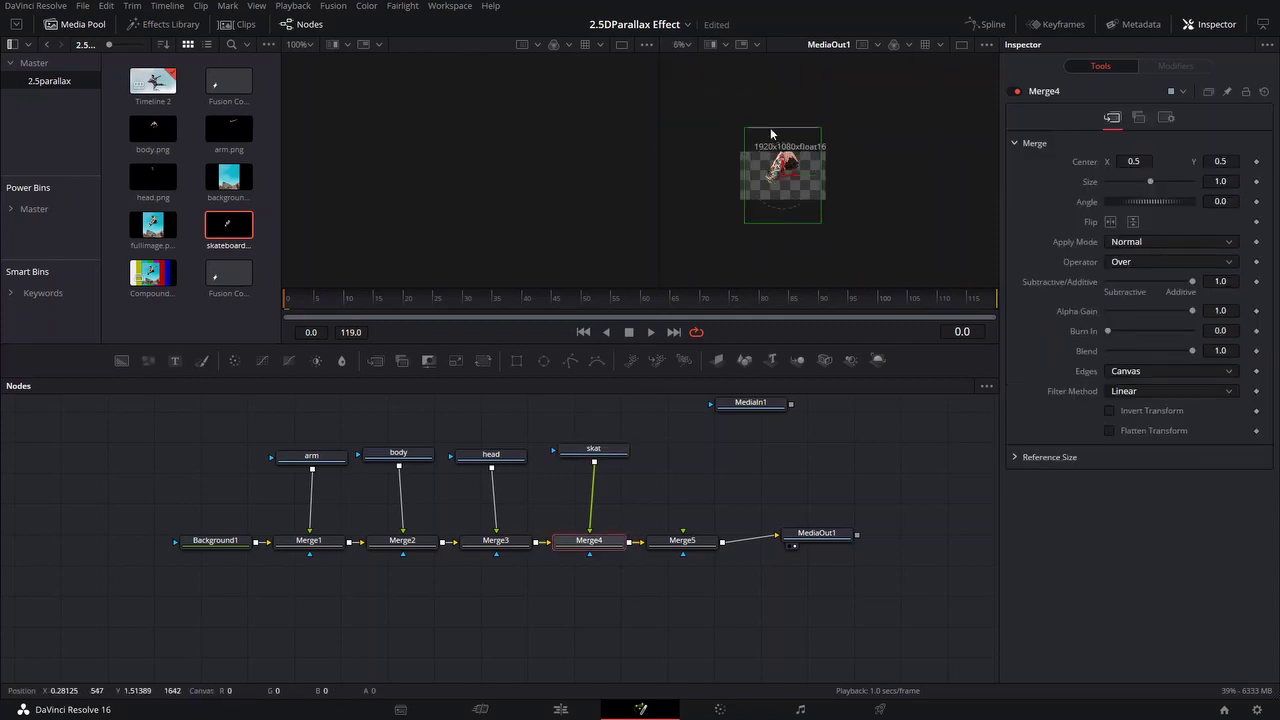
scroll(722, 109, "up", 2)
left_click_drag(827, 264, 879, 168)
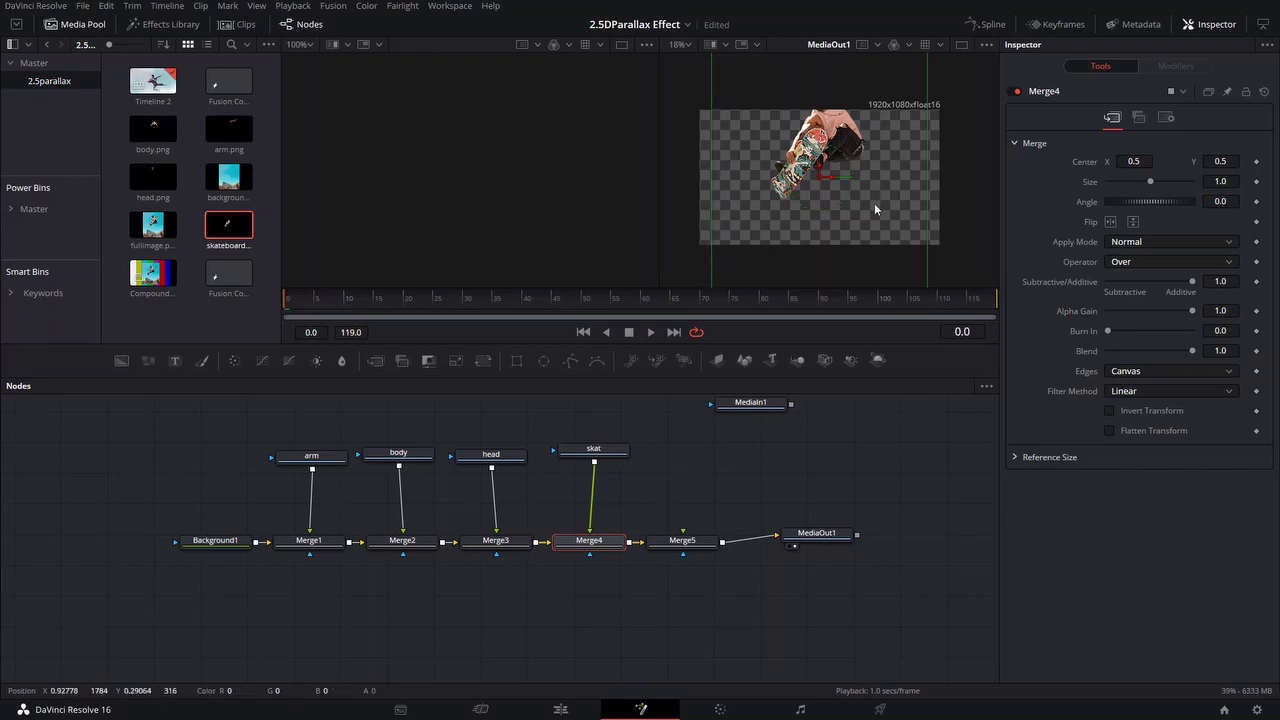
left_click_drag(874, 209, 886, 215)
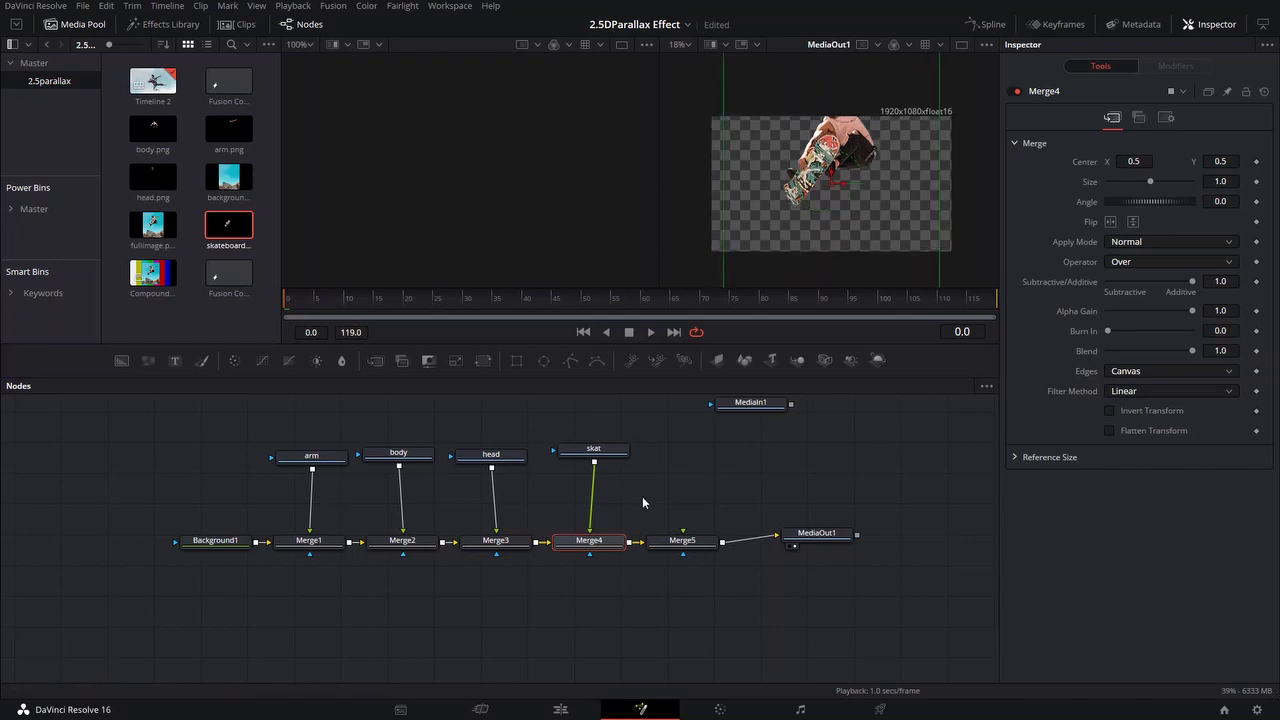
Move MediaOut1 farther from the chain and delete the unused Merge5 node
left_click_drag(682, 540, 697, 547)
left_click_drag(816, 533, 929, 529)
left_click_drag(708, 557, 748, 560)
key("Delete")
Add a Transform node after Merge4 and set its size to 0.63
left_click(589, 547)
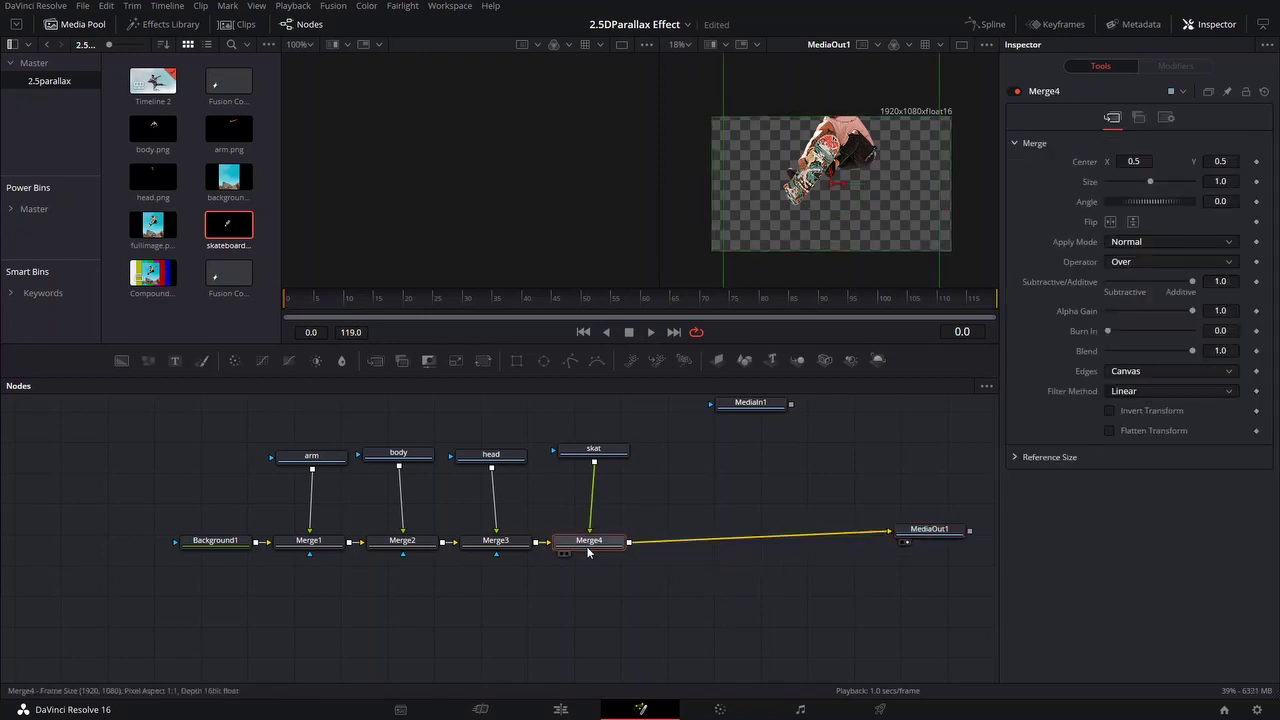
key("shift+space")
type("transform")
key("Return")
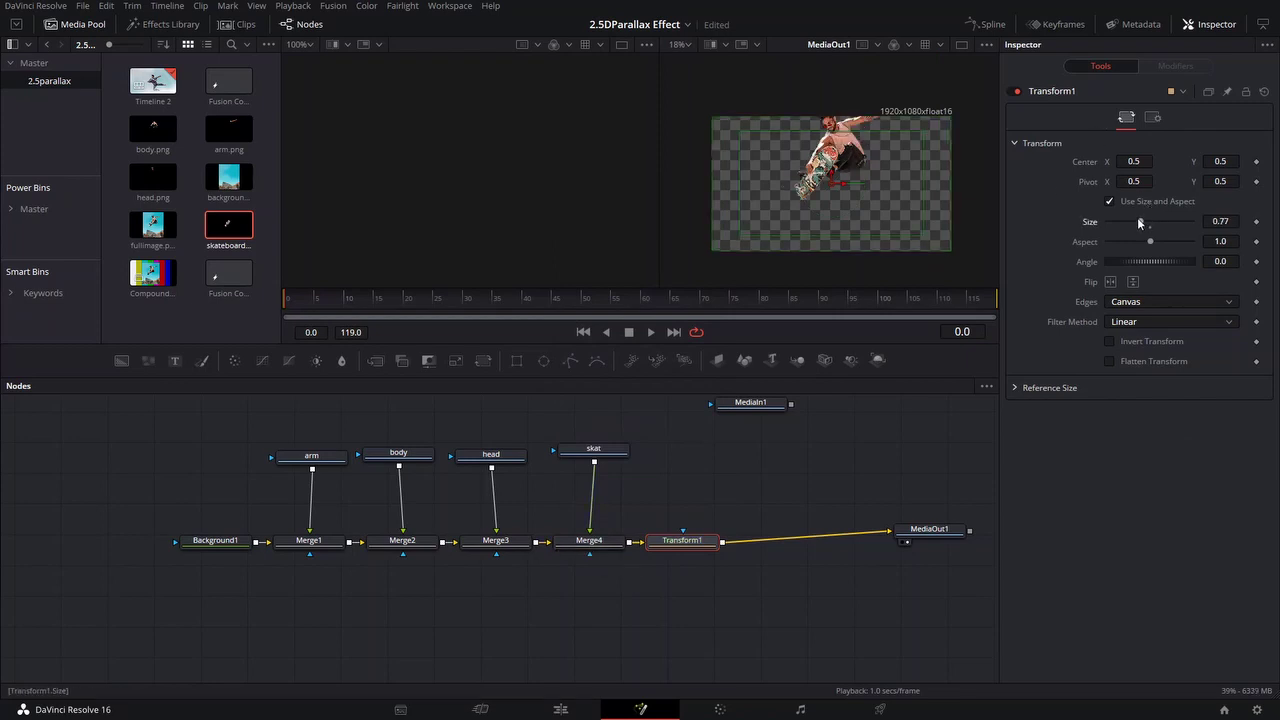
left_click_drag(1135, 224, 1137, 220)
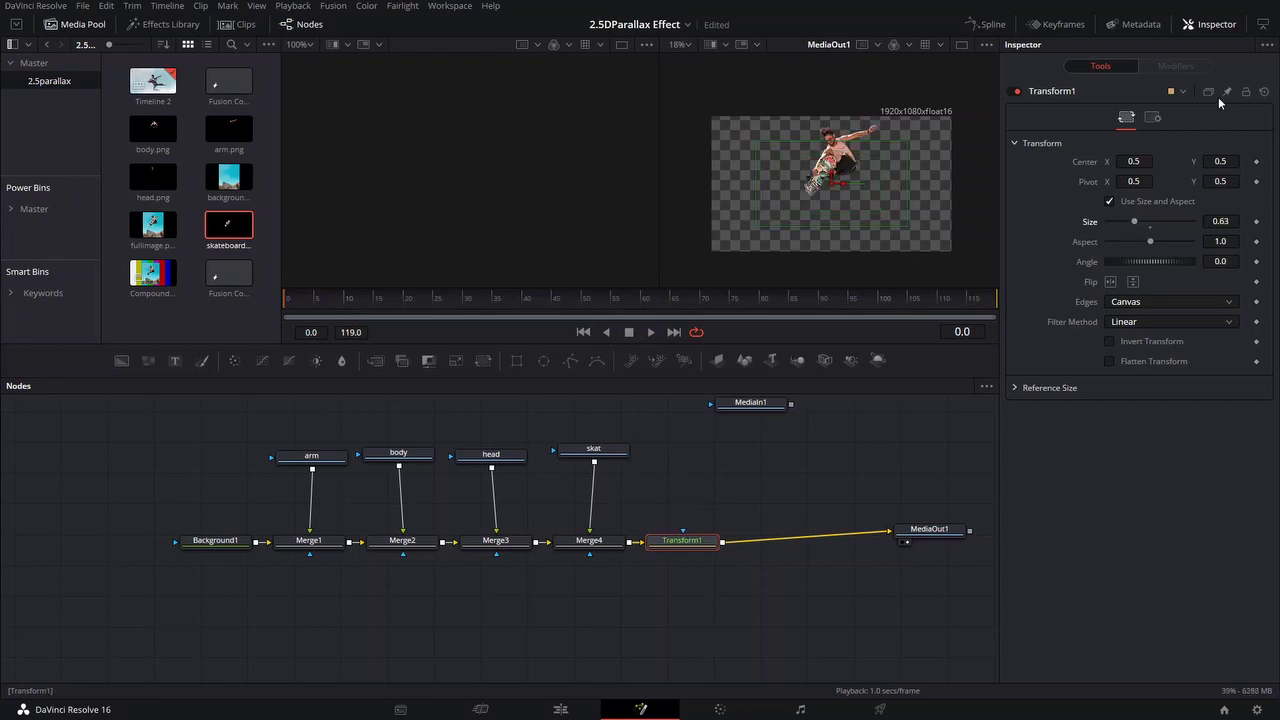
Lower the whole skateboarder by setting Transform1's Center Y to 0.377, and save the project
left_click_drag(832, 180, 831, 193)
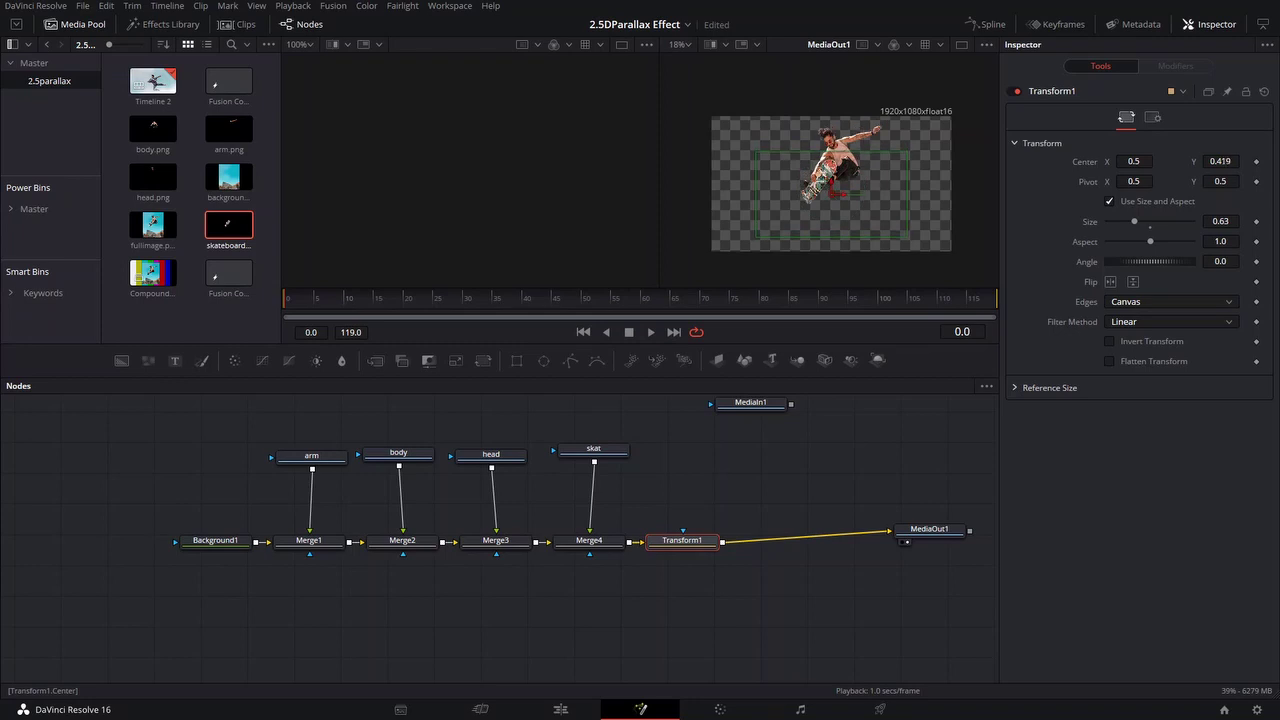
left_click_drag(1236, 166, 1201, 166)
scroll(823, 180, "up", 3)
left_click_drag(823, 180, 762, 189)
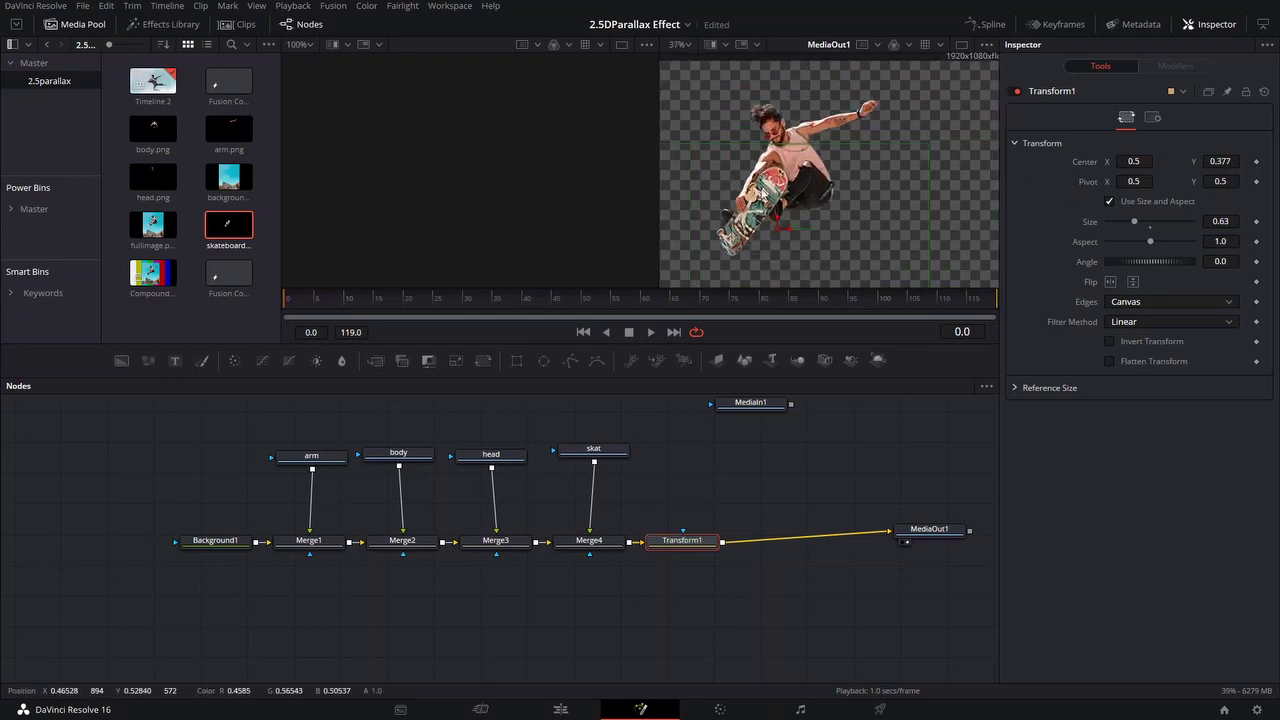
key("ctrl+s")
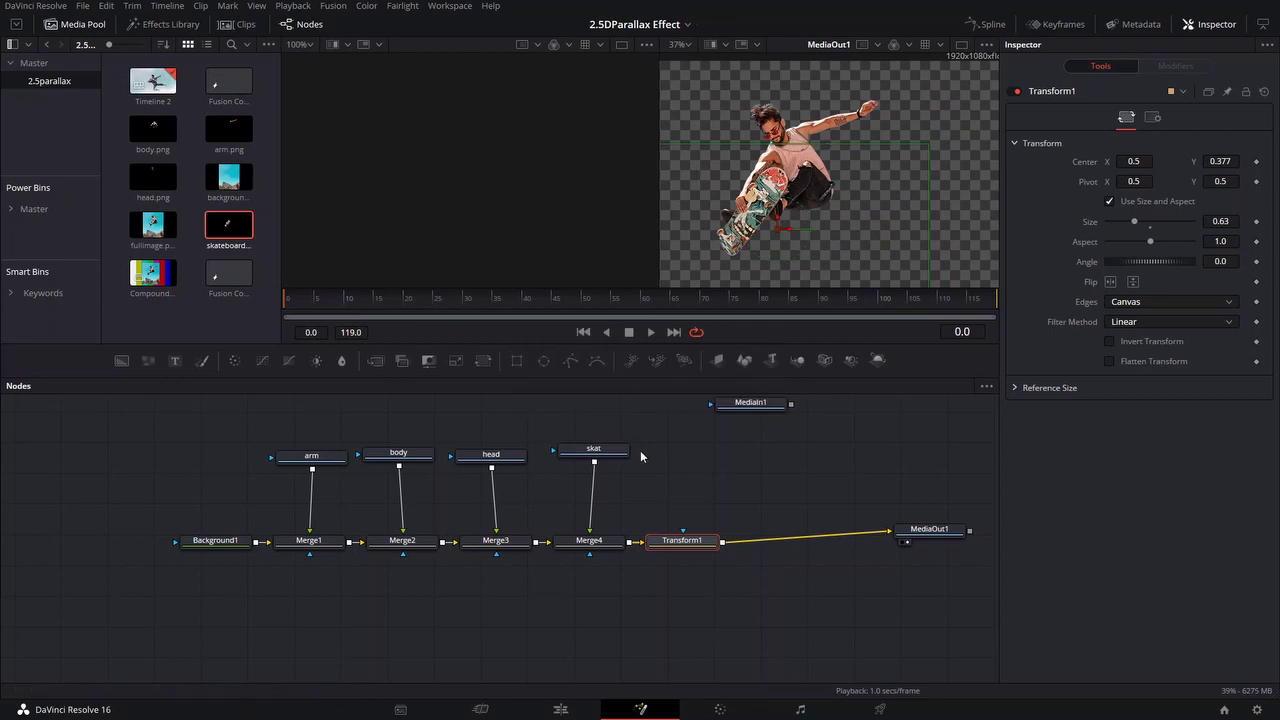
Insert a Transform node between the arm node and Merge1
left_click(305, 456)
left_click(682, 548)
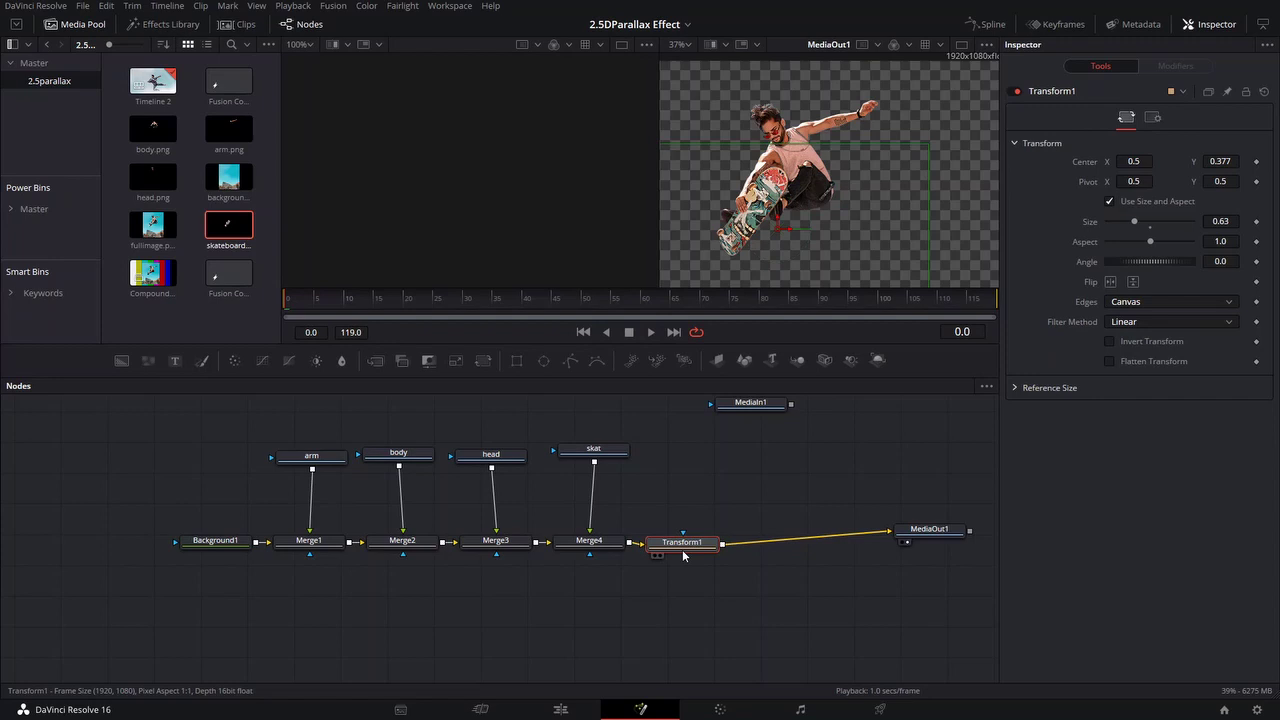
left_click(704, 485)
left_click(284, 462)
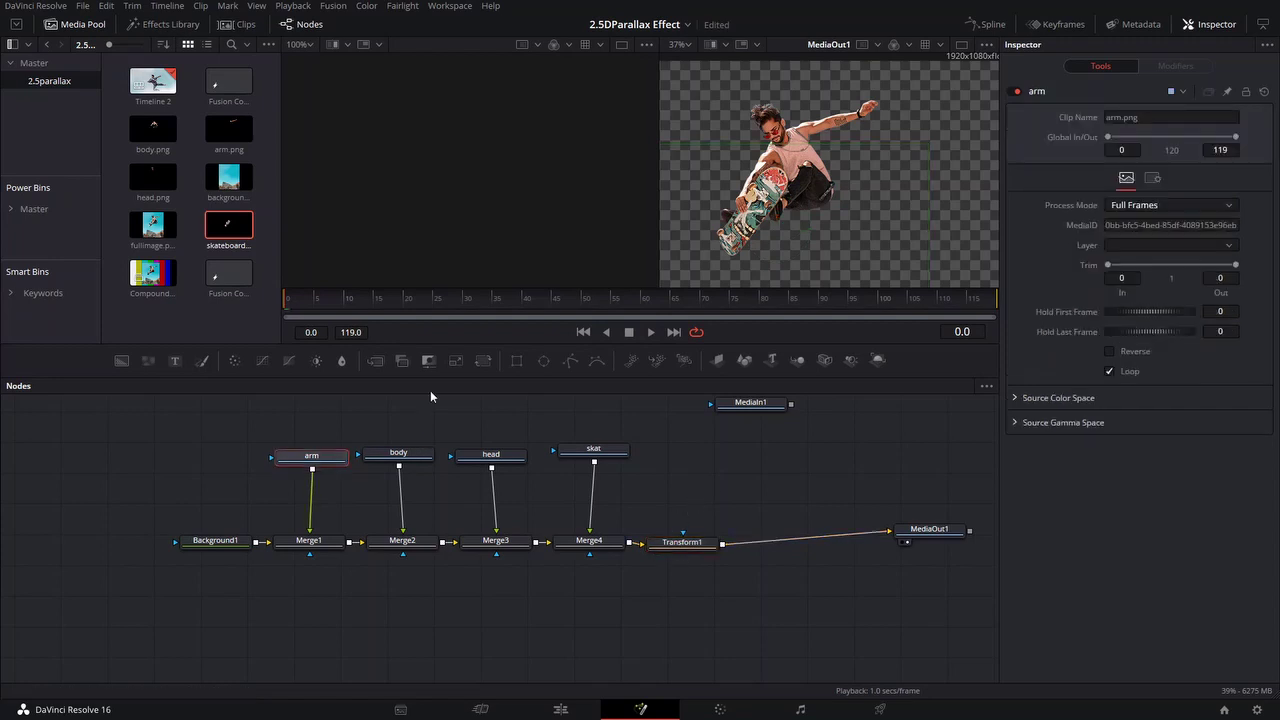
key("shift+space")
type("trans")
key("Return")
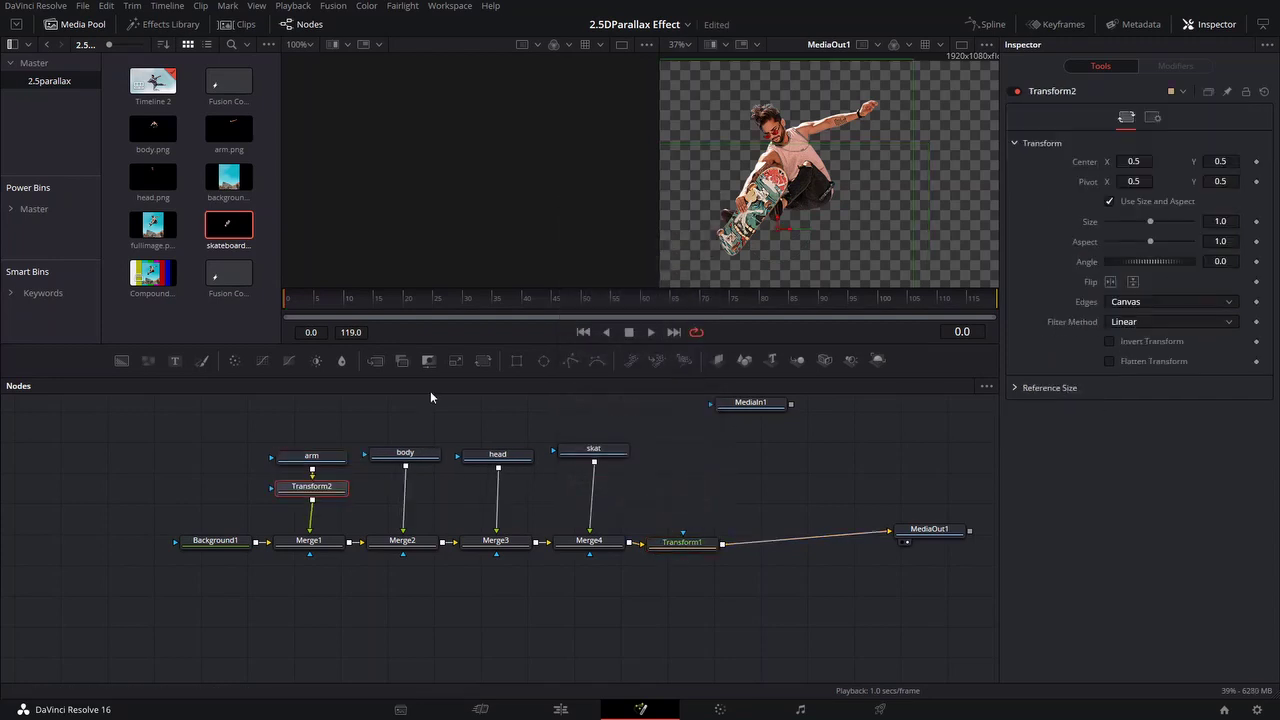
Insert a separate Transform node after each of the body, head and skat nodes, ahead of their merges
left_click(408, 452)
key("shift+space")
type("trans")
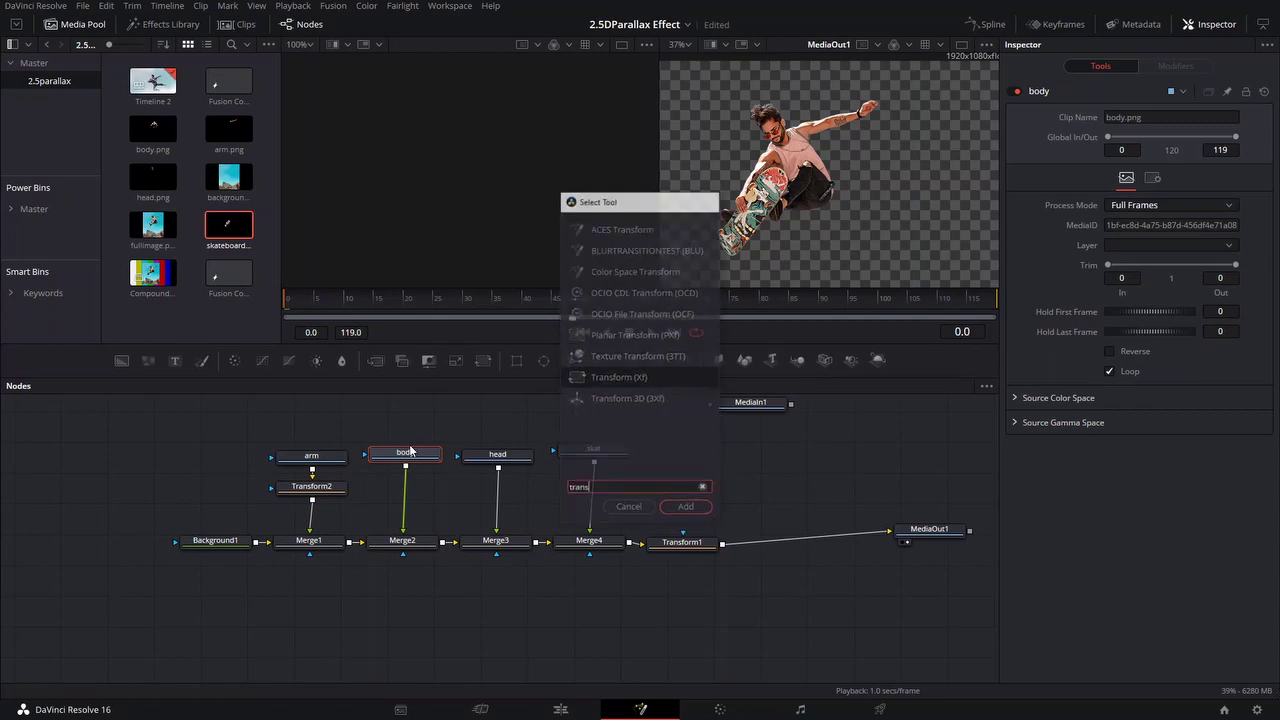
key("Return")
left_click(525, 459)
key("shift+space")
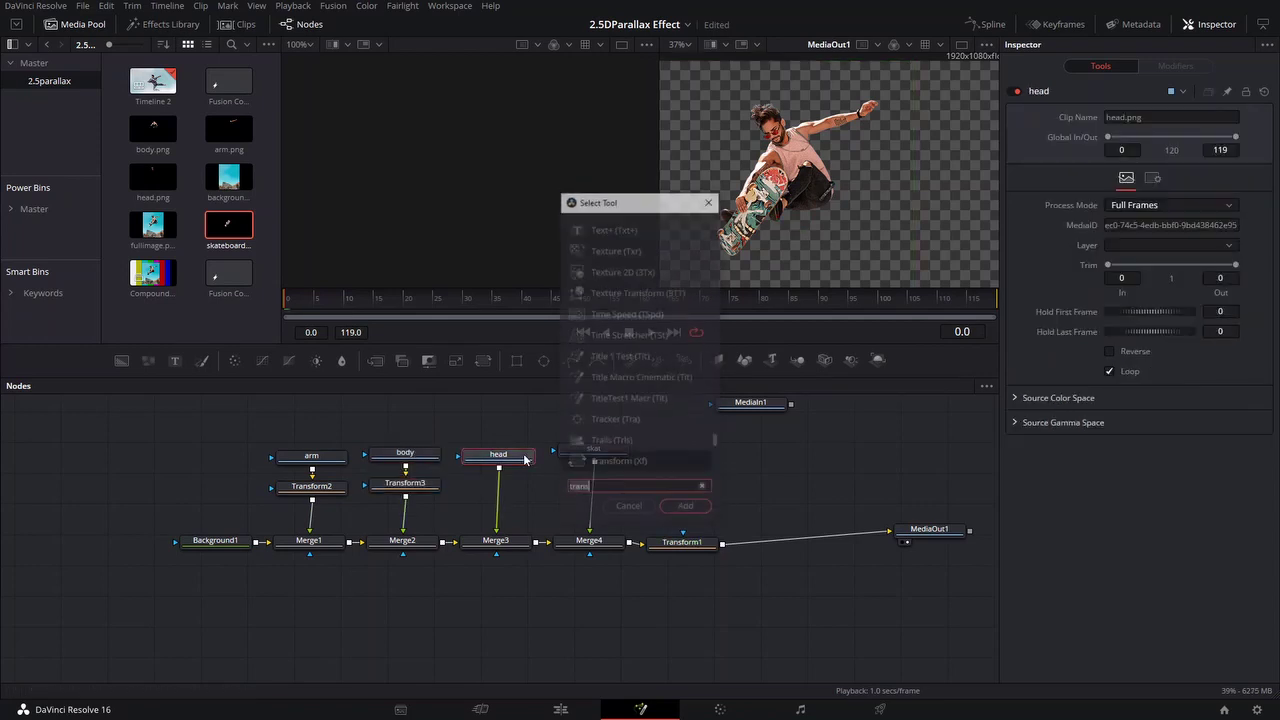
key("Return")
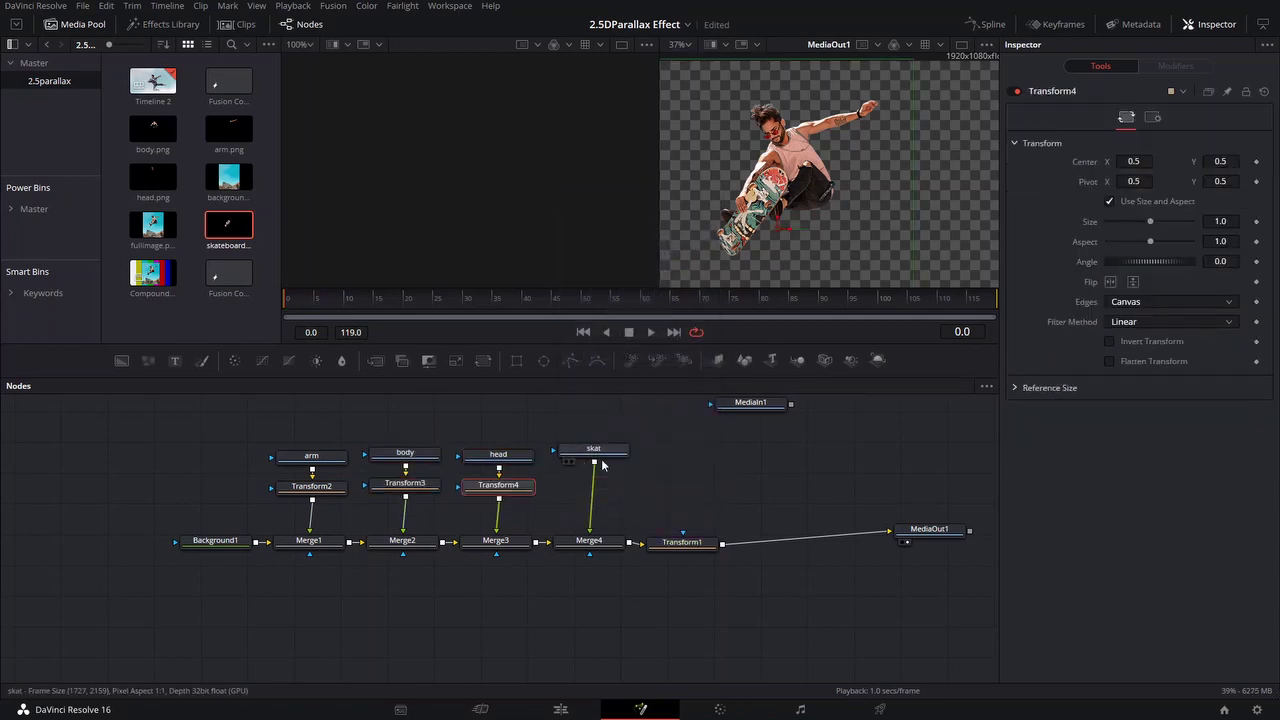
left_click(594, 452)
key("shift+space")
key("Return")
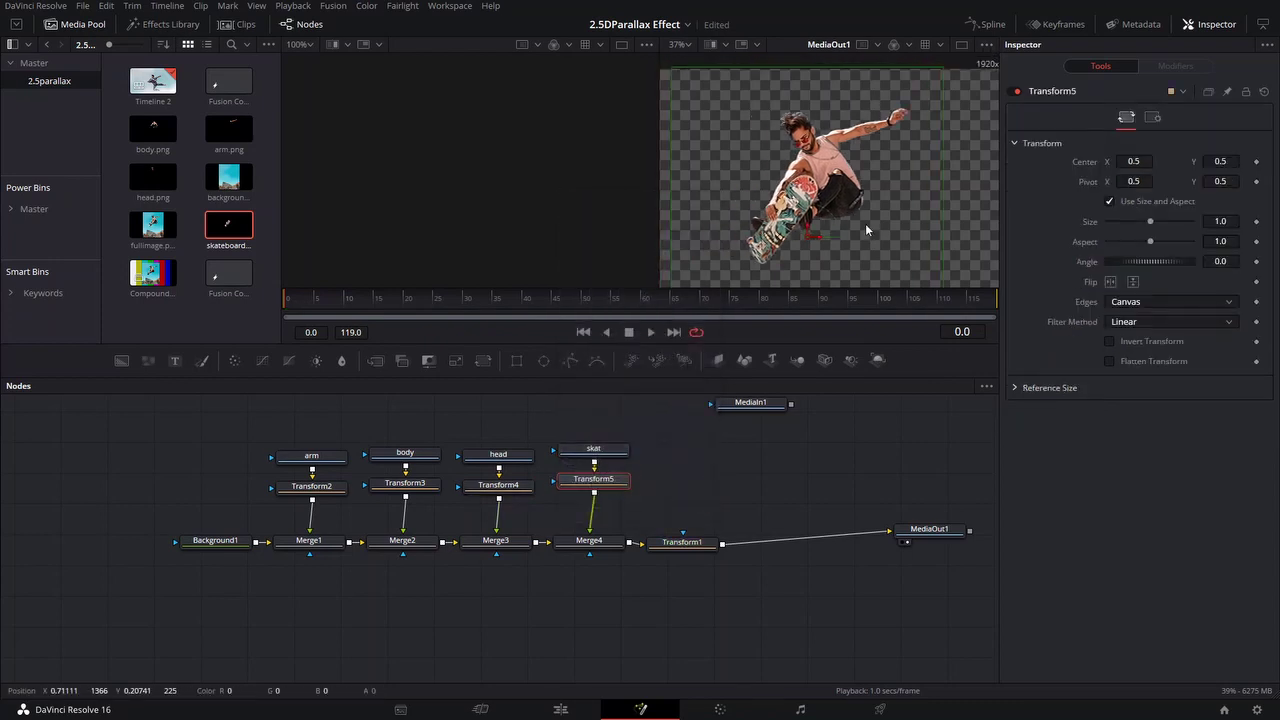
Move the pivot of the arm's Transform2 node to the shoulder joint, at about X 0.583 and Y 0.784
scroll(810, 210, "up", 3)
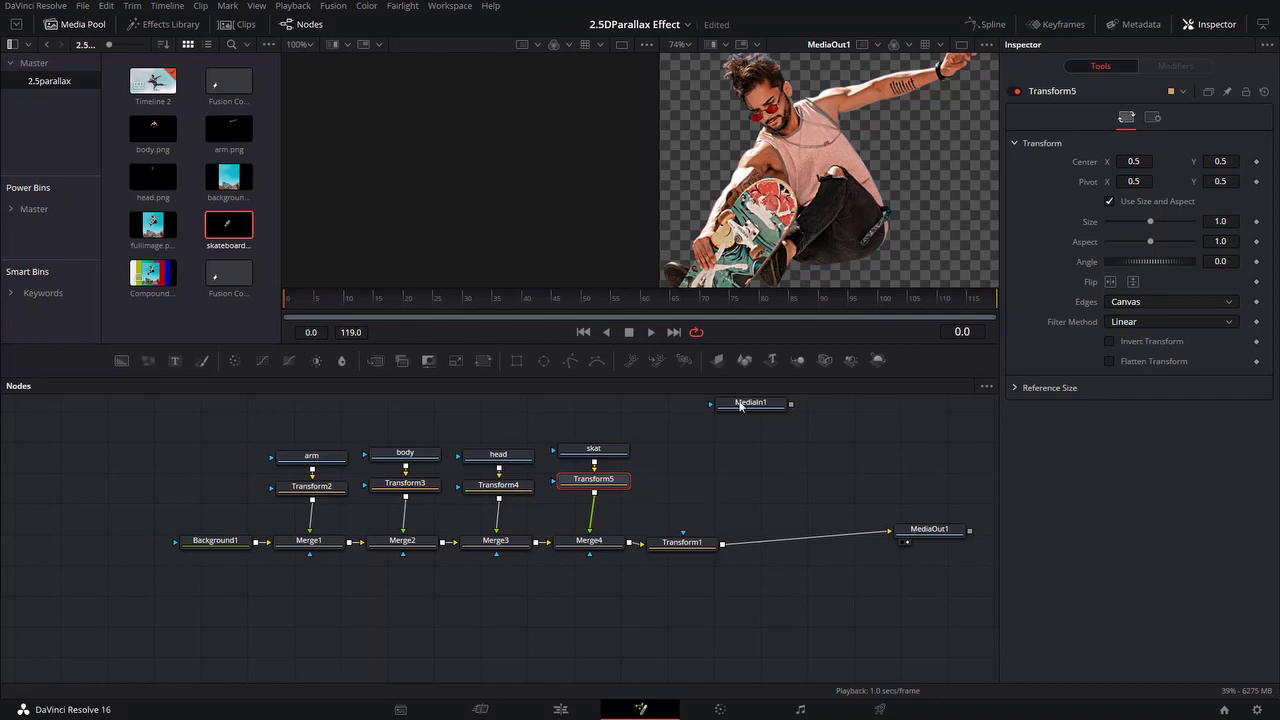
left_click(303, 488)
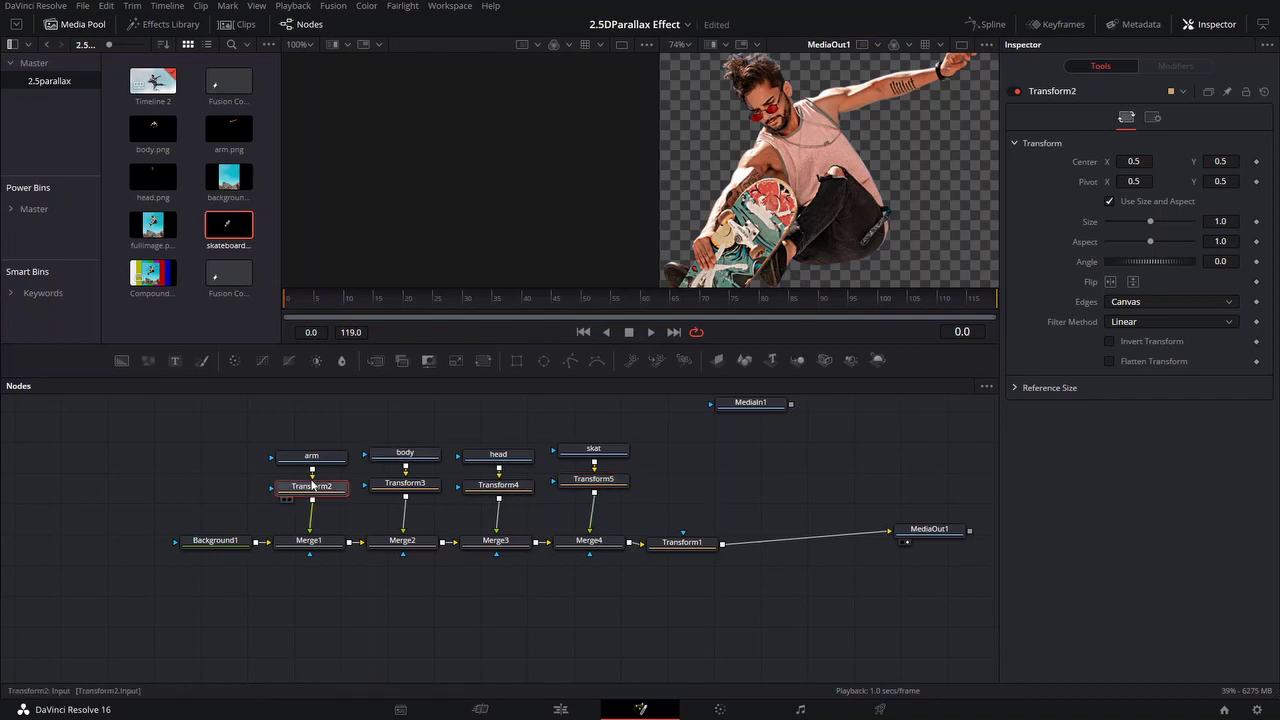
scroll(797, 221, "up", 3)
scroll(803, 205, "down", 5)
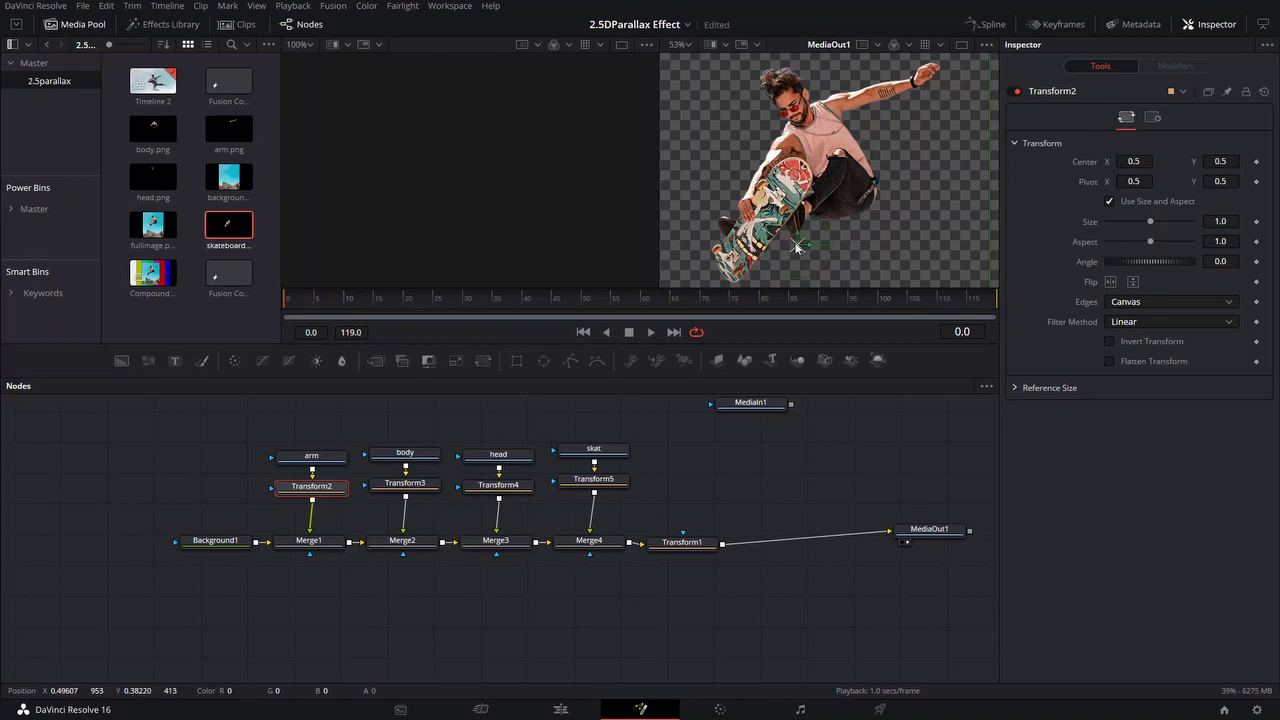
left_click_drag(797, 247, 806, 161)
scroll(830, 106, "up", 2)
scroll(800, 182, "up", 3)
scroll(789, 218, "down", 2)
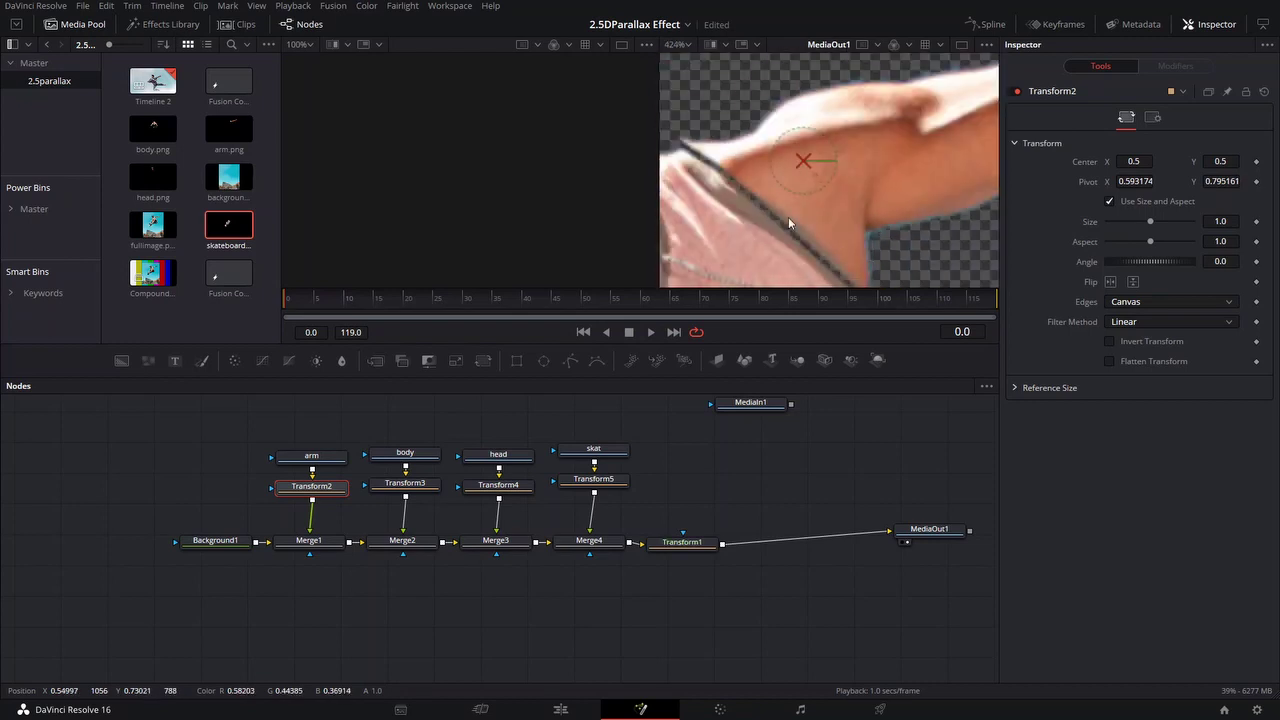
scroll(788, 217, "down", 1)
left_click_drag(798, 178, 771, 215)
key("ctrl+f")
scroll(800, 218, "up", 2)
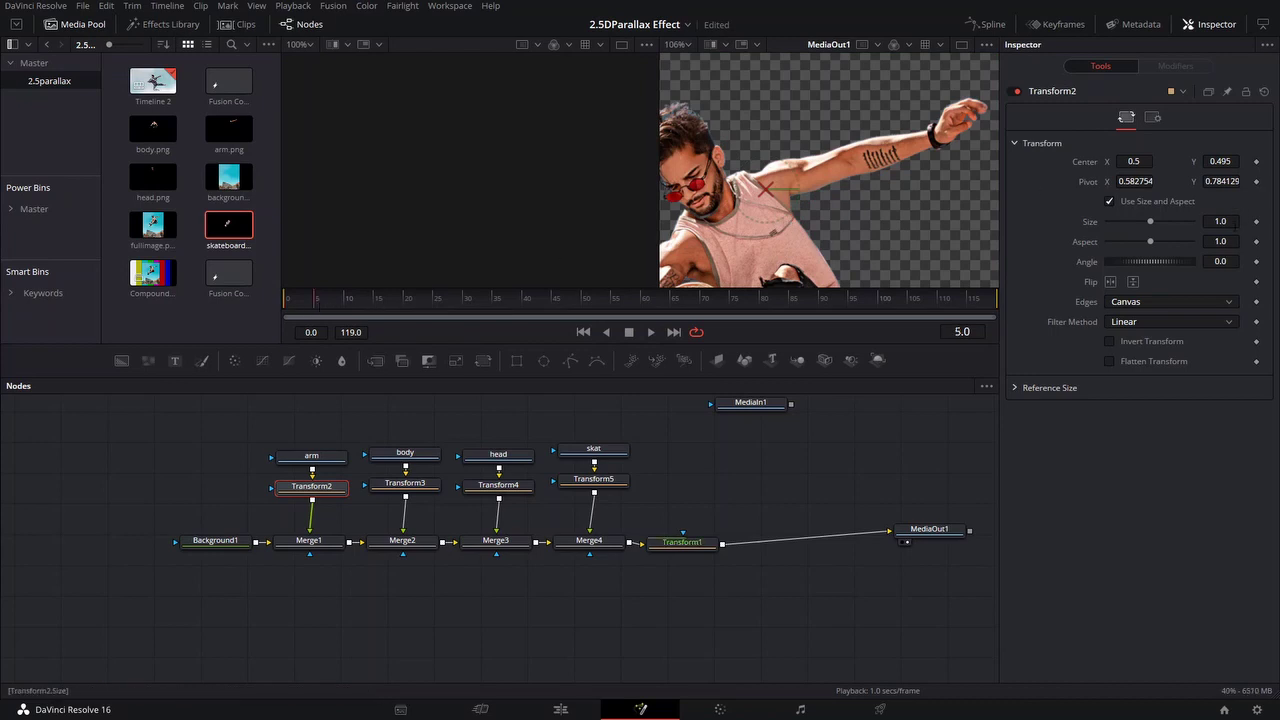
Set keyframes for the Angle, Aspect and Center of the arm's Transform2 node at frame 5
left_click(1256, 261)
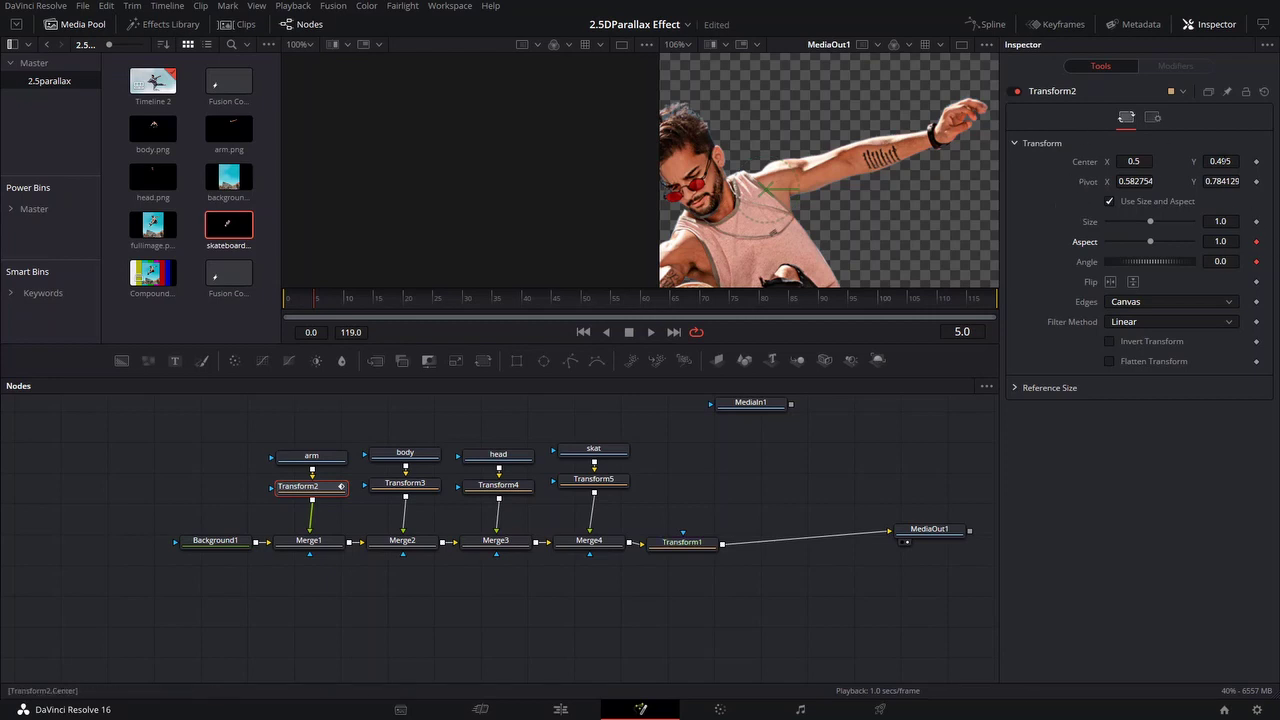
left_click(1257, 162)
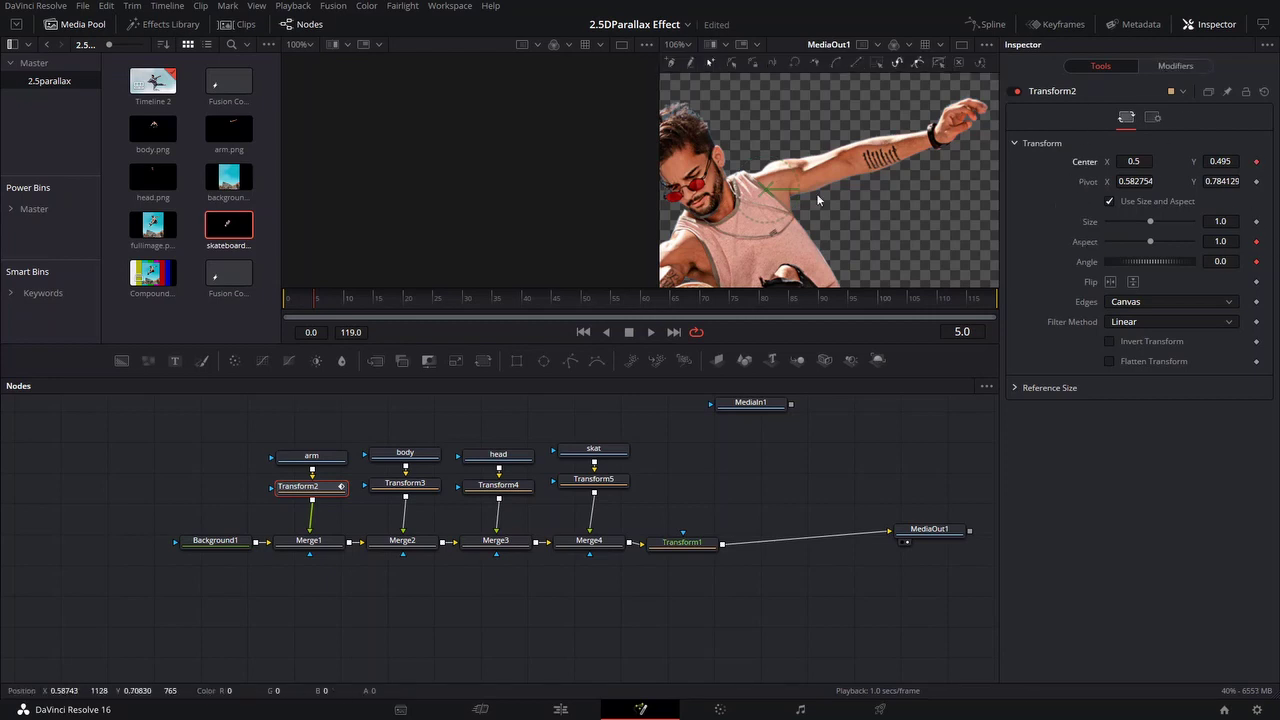
scroll(740, 187, "up", 3)
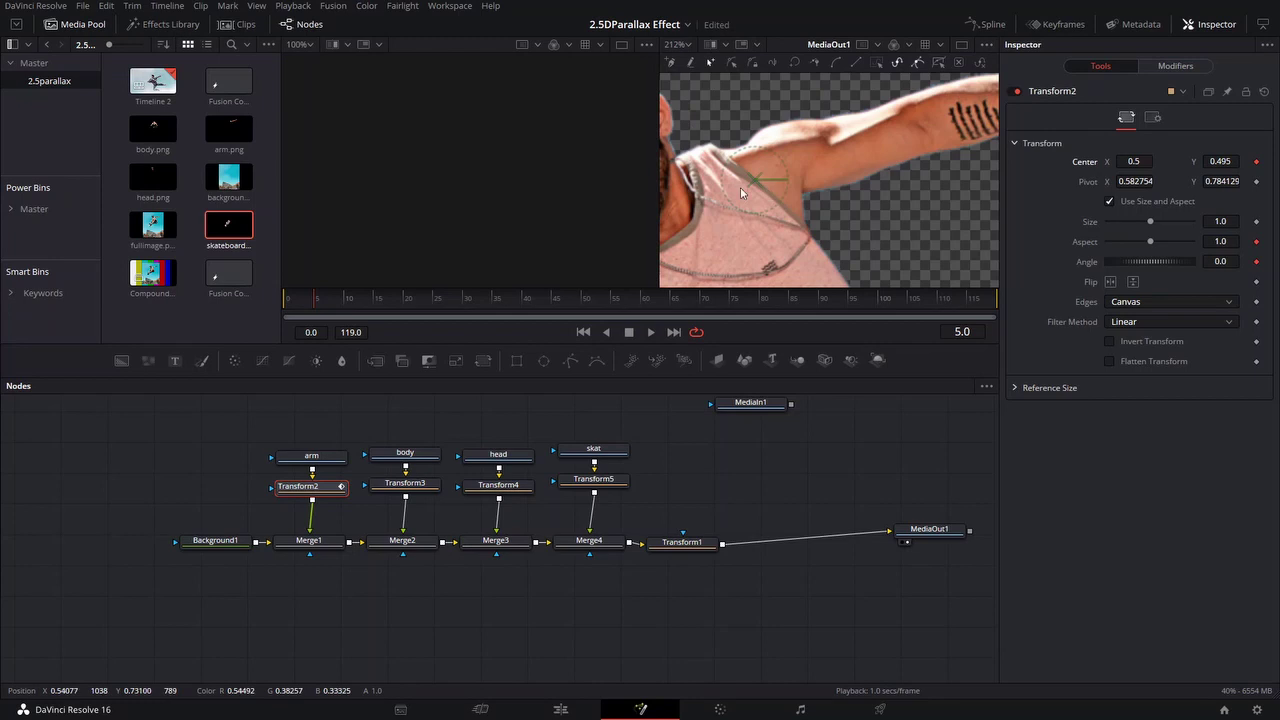
Set matching Center, Aspect and Angle keyframes on Transform2 at frame 60, keeping the arm's original pose there
left_click(641, 302)
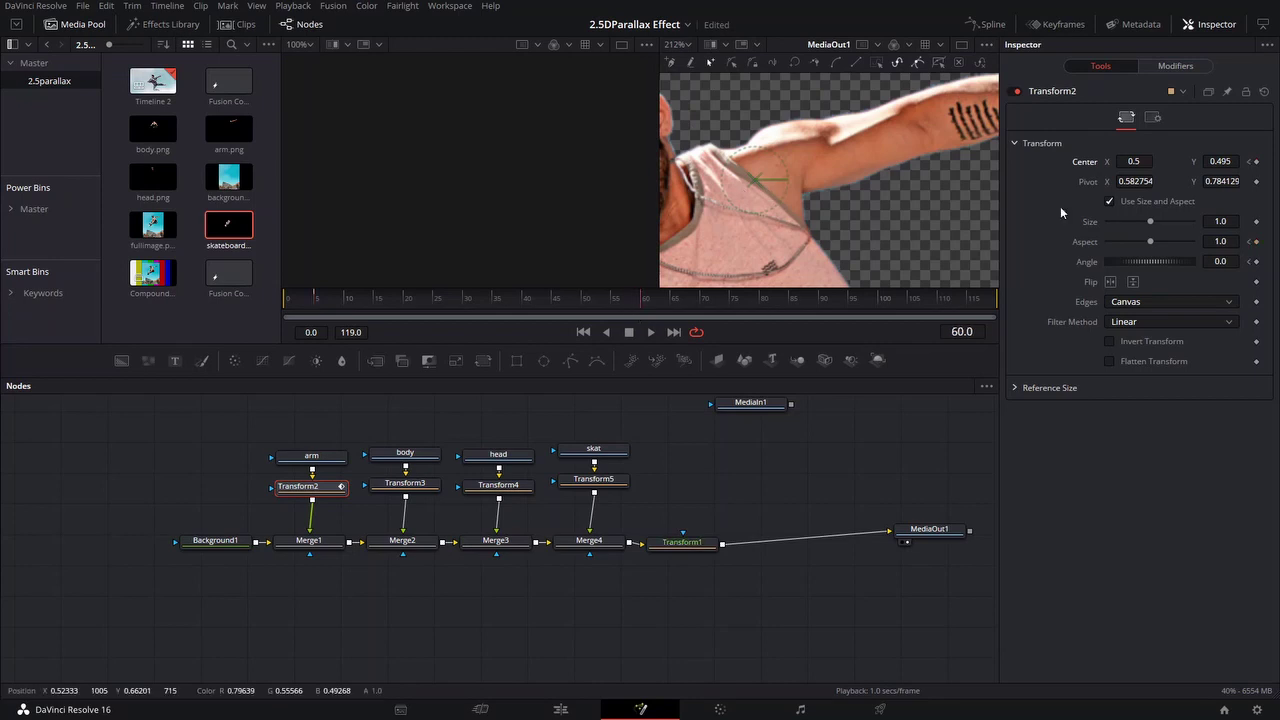
left_click(1257, 241)
left_click(1257, 261)
left_click(581, 302)
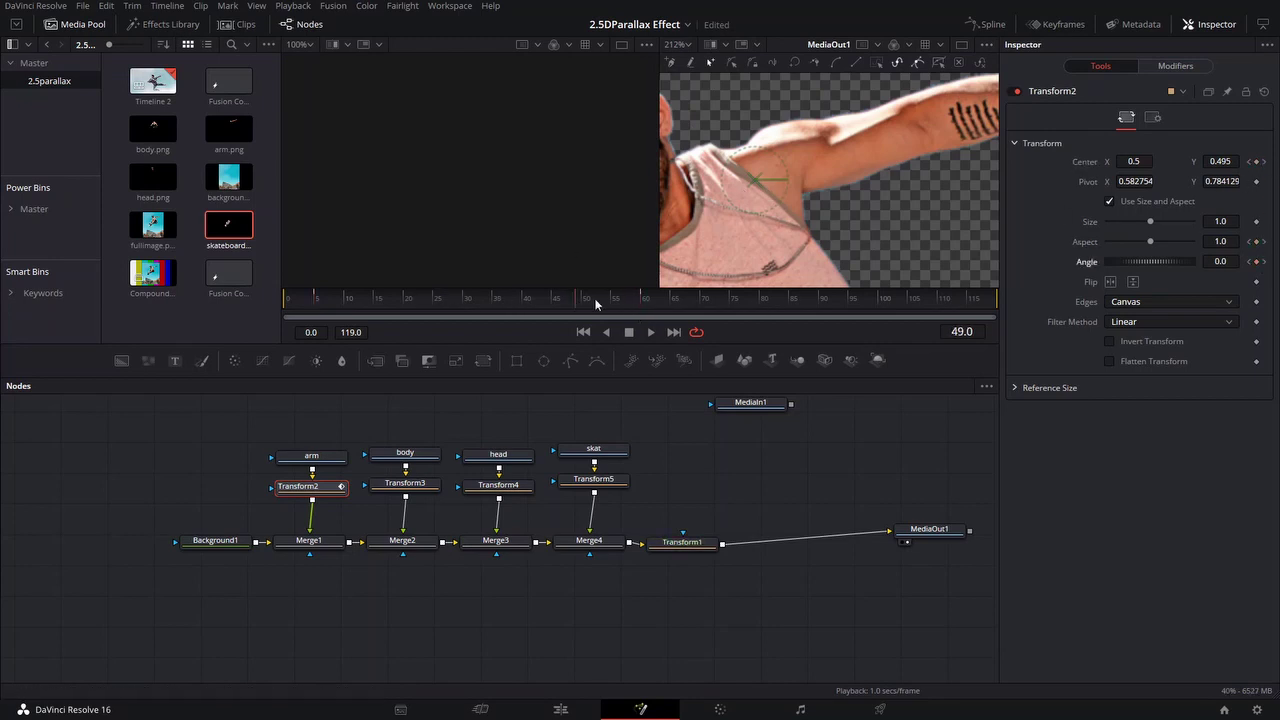
left_click(641, 296)
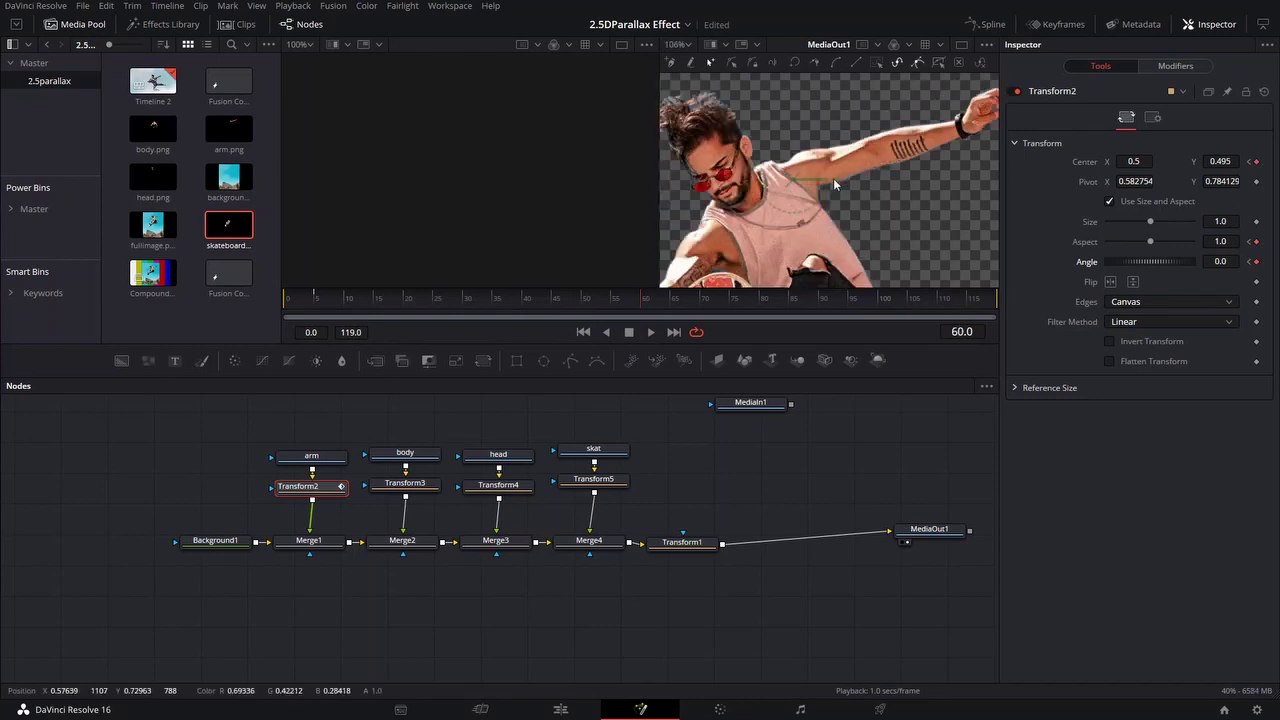
At frame 5, rotate the arm to an Angle of 33.9 and move its Center to X 0.484, Y 0.479
left_click(317, 302)
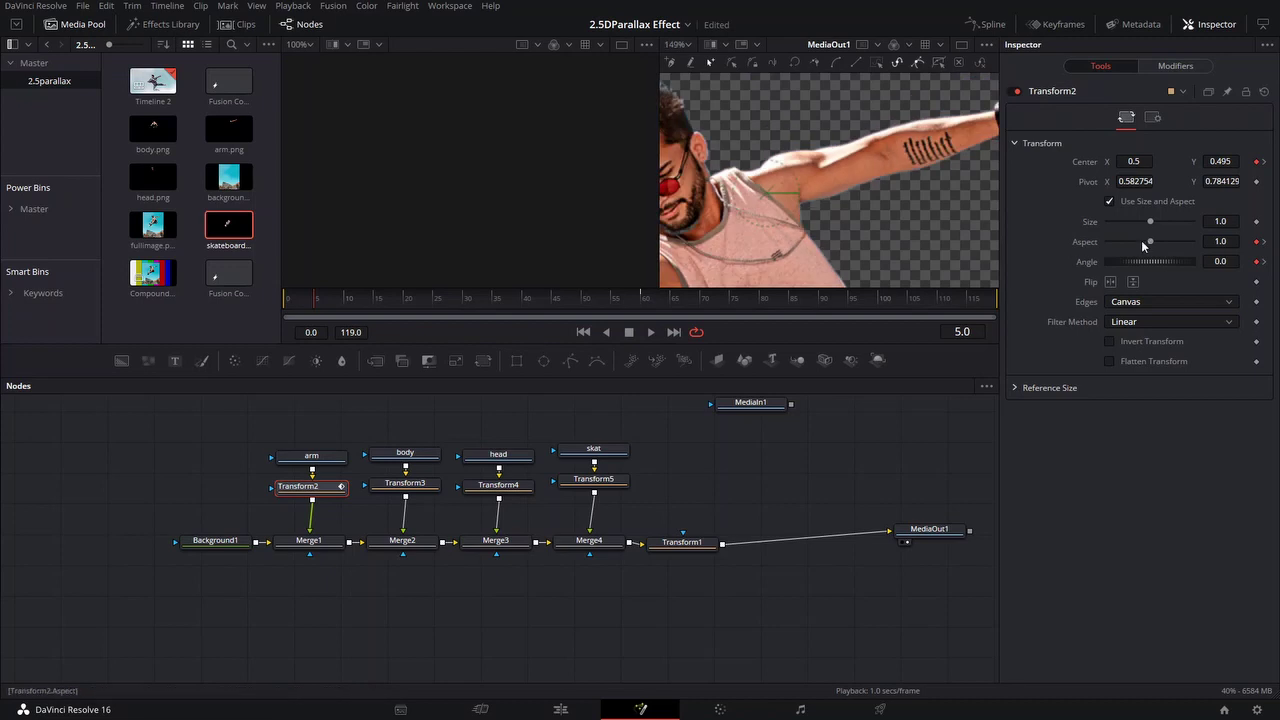
left_click_drag(1141, 256, 1149, 258)
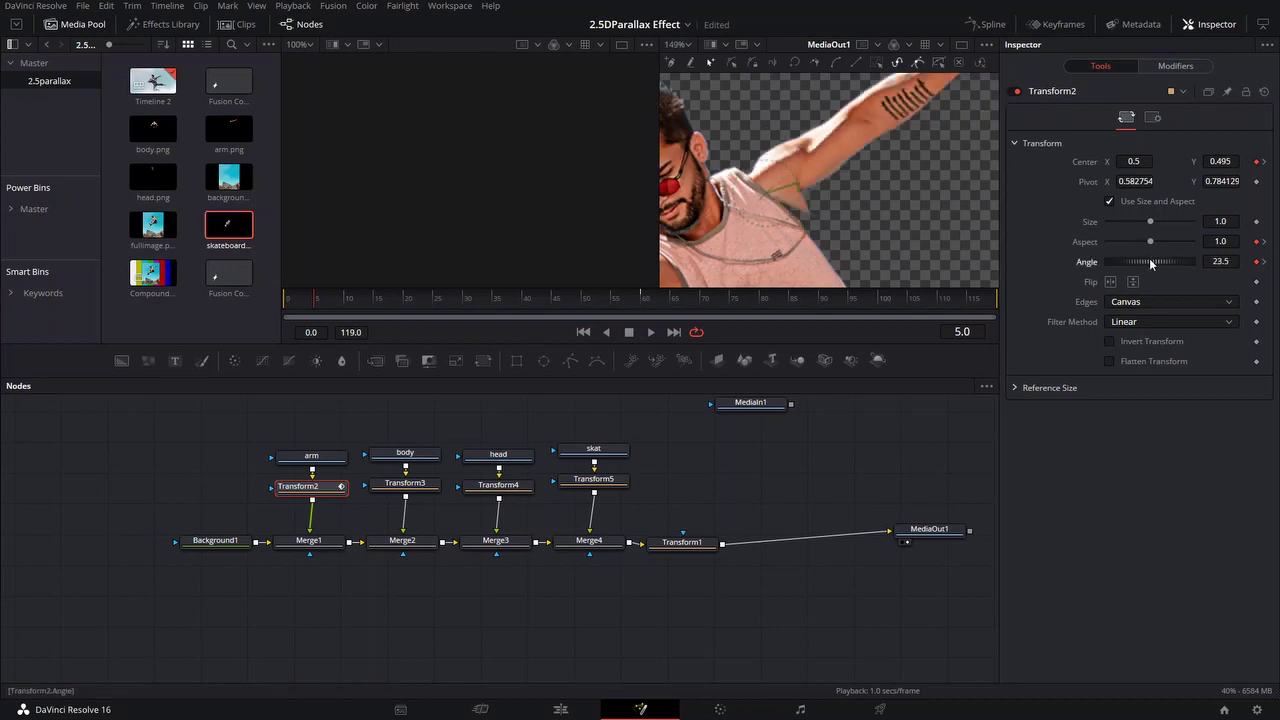
scroll(838, 166, "down", 2)
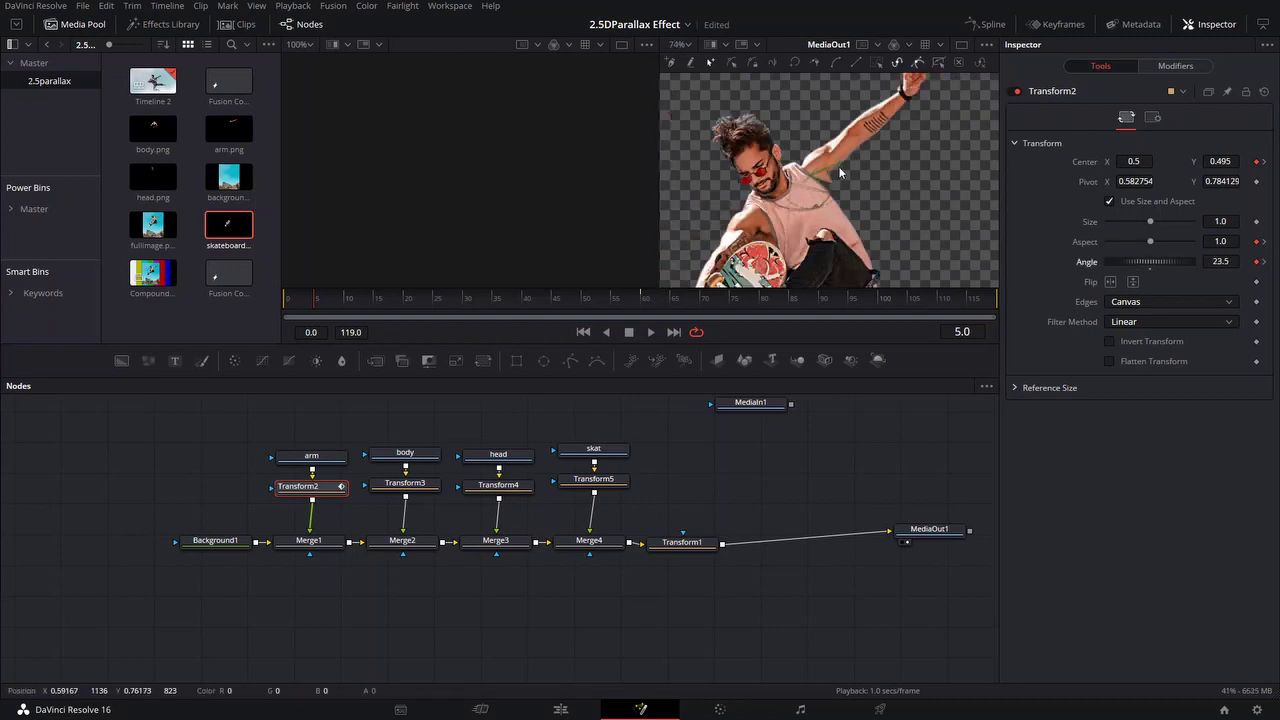
scroll(838, 166, "up", 1)
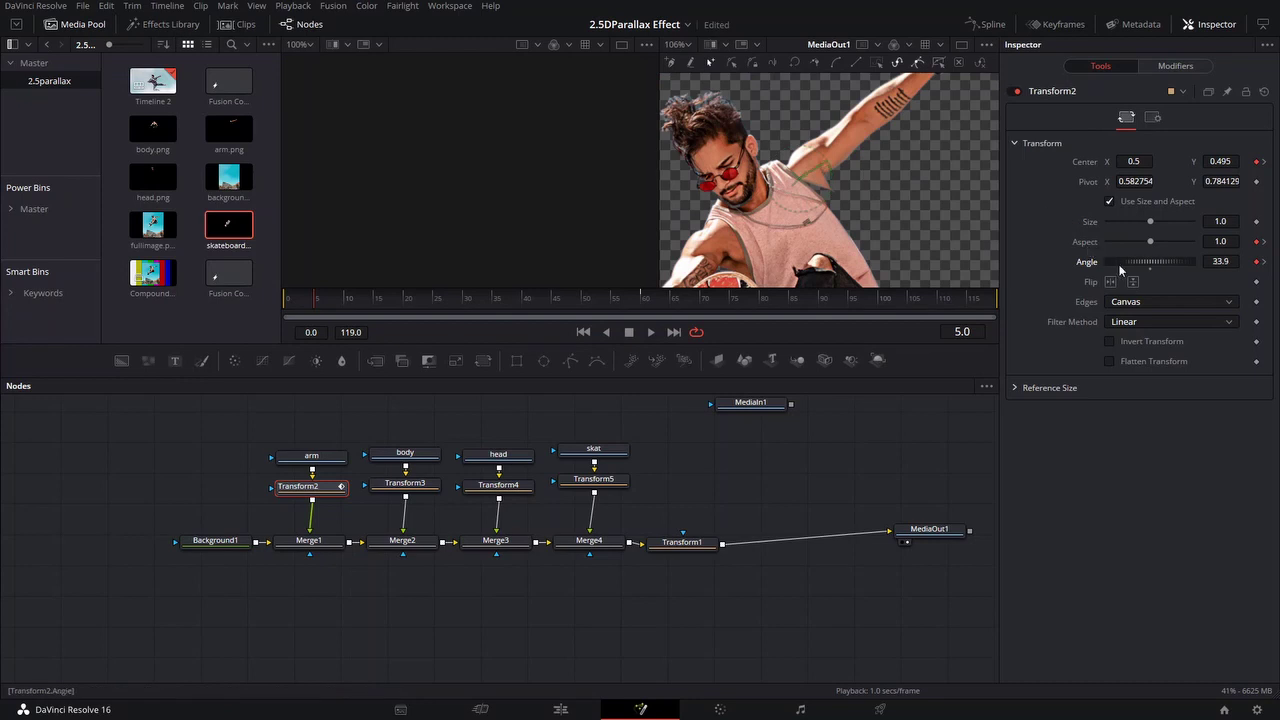
scroll(790, 230, "up", 2)
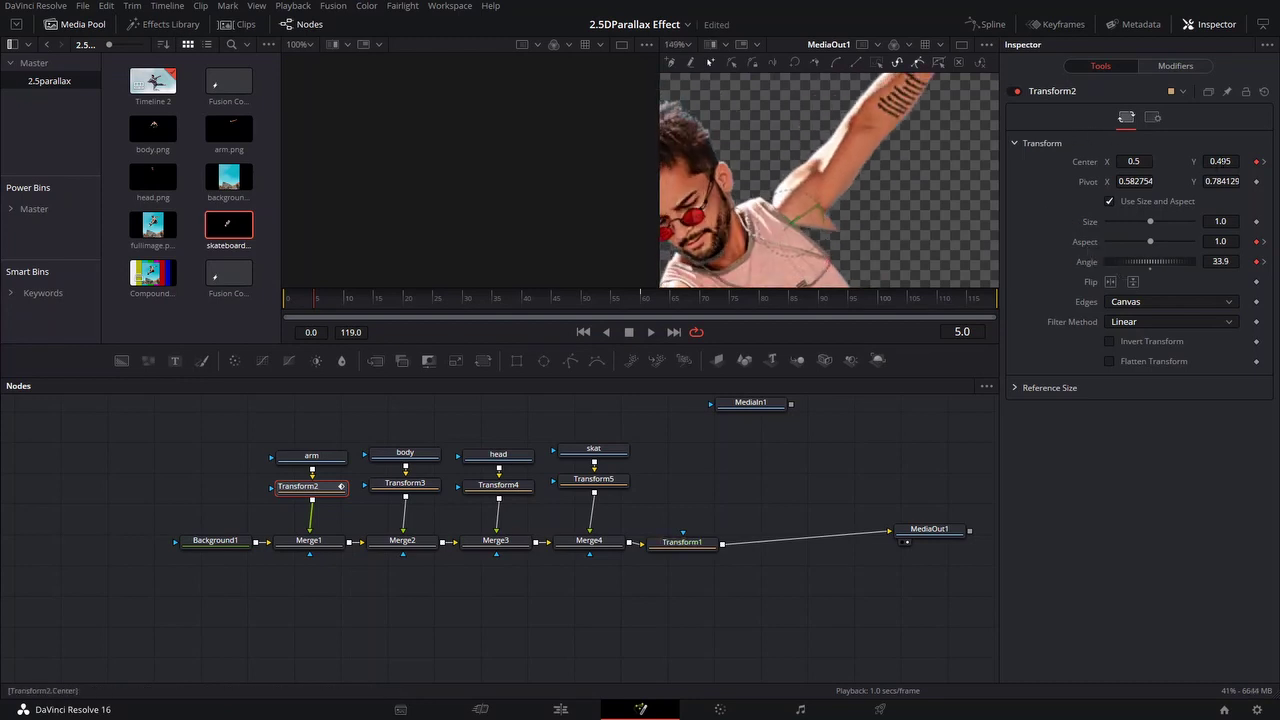
left_click_drag(806, 214, 786, 234)
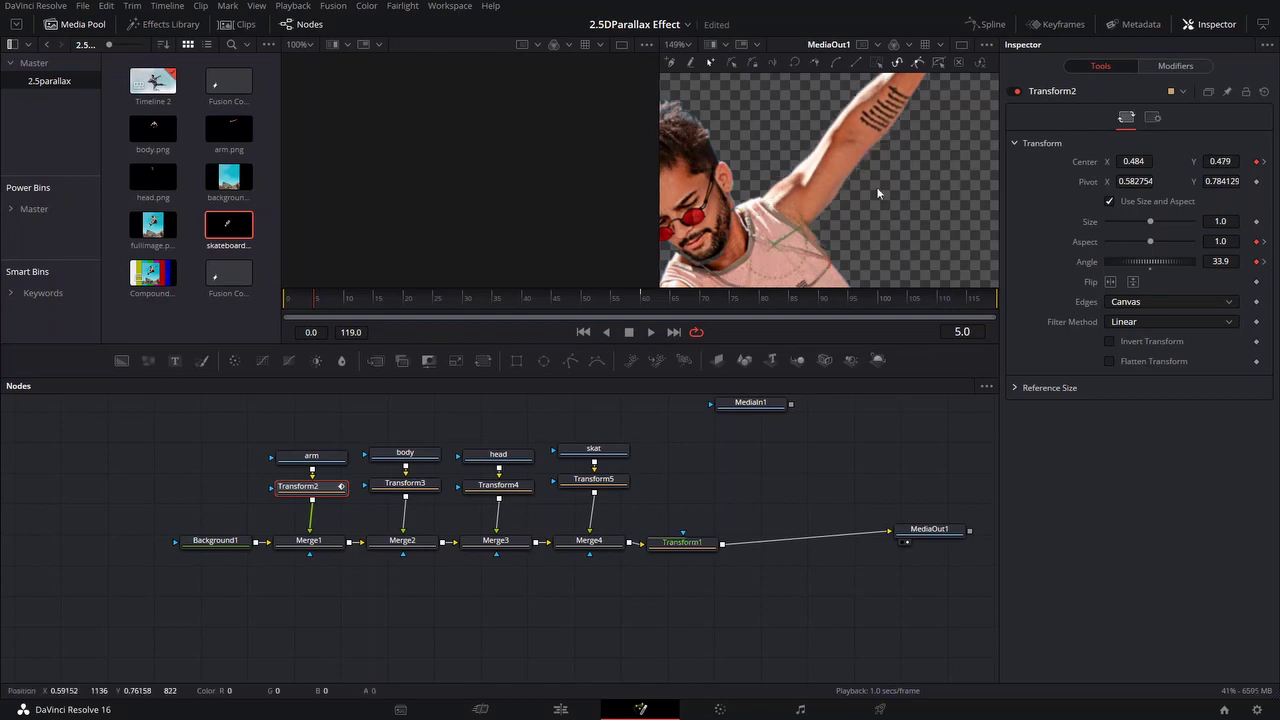
Play back the arm animation to check the shoulder joint, and save the project
scroll(878, 193, "down", 2)
key("space")
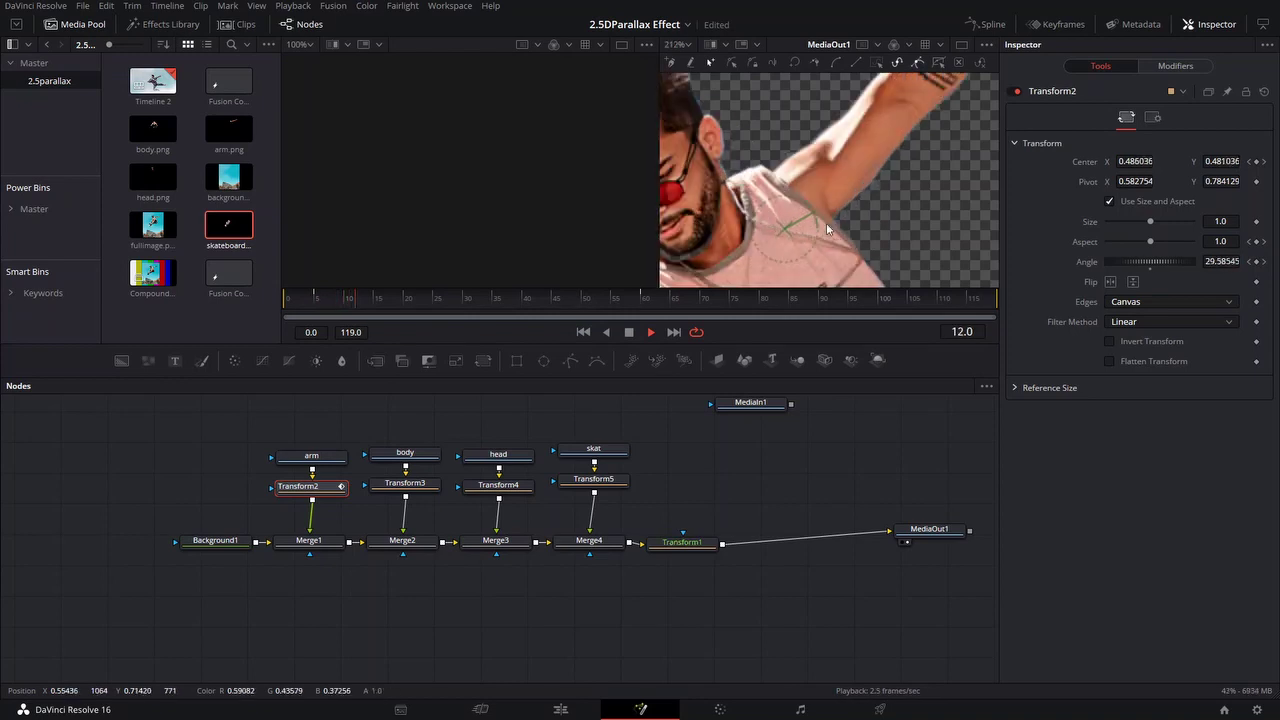
scroll(793, 229, "down", 2)
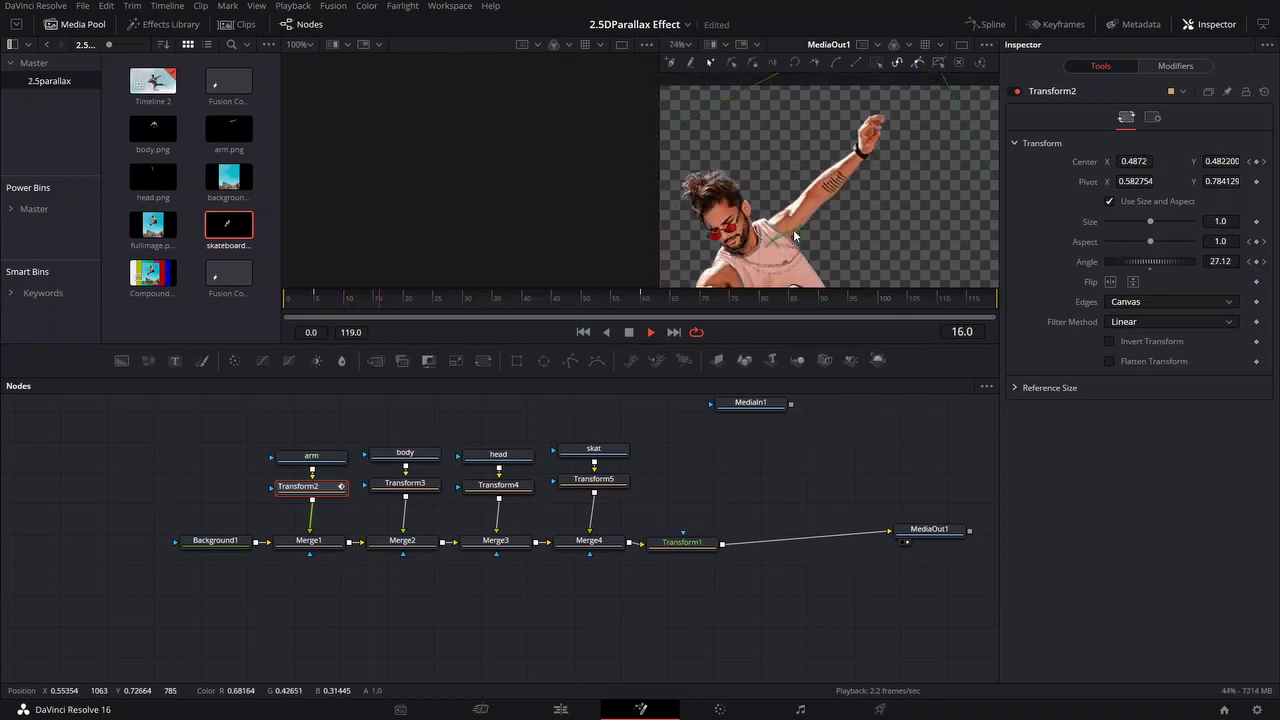
scroll(773, 248, "up", 3)
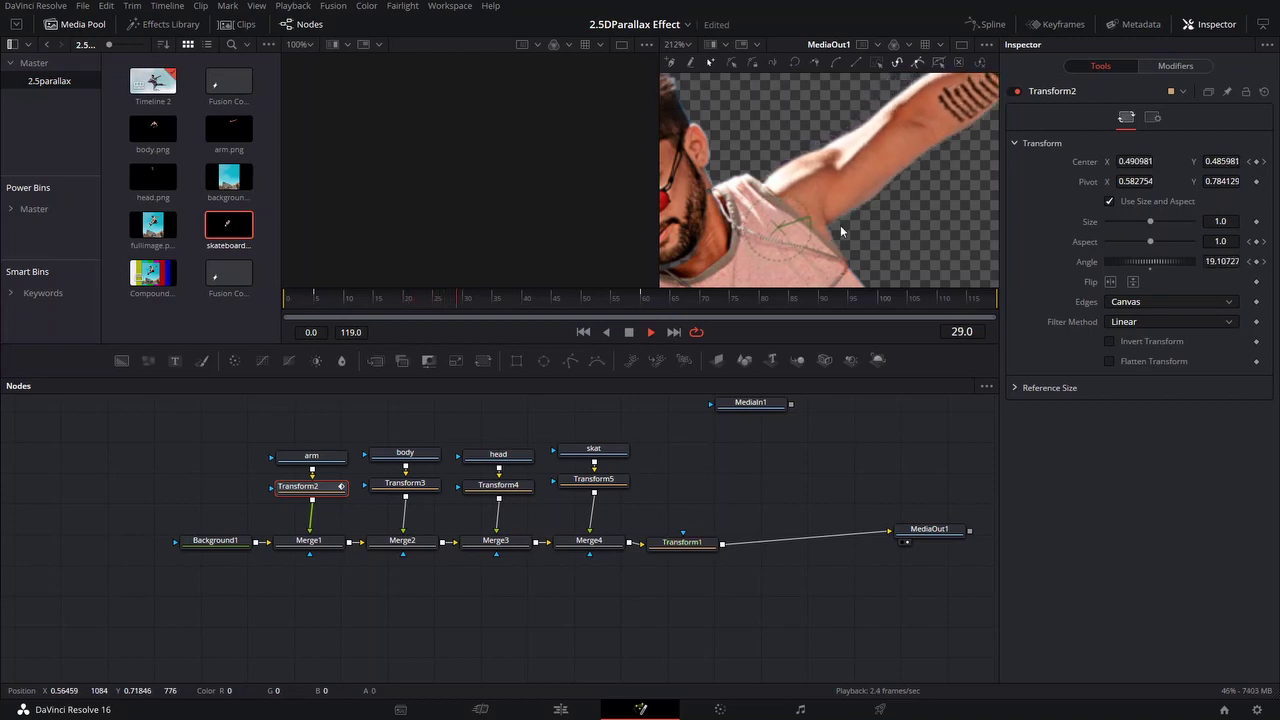
scroll(788, 228, "down", 3)
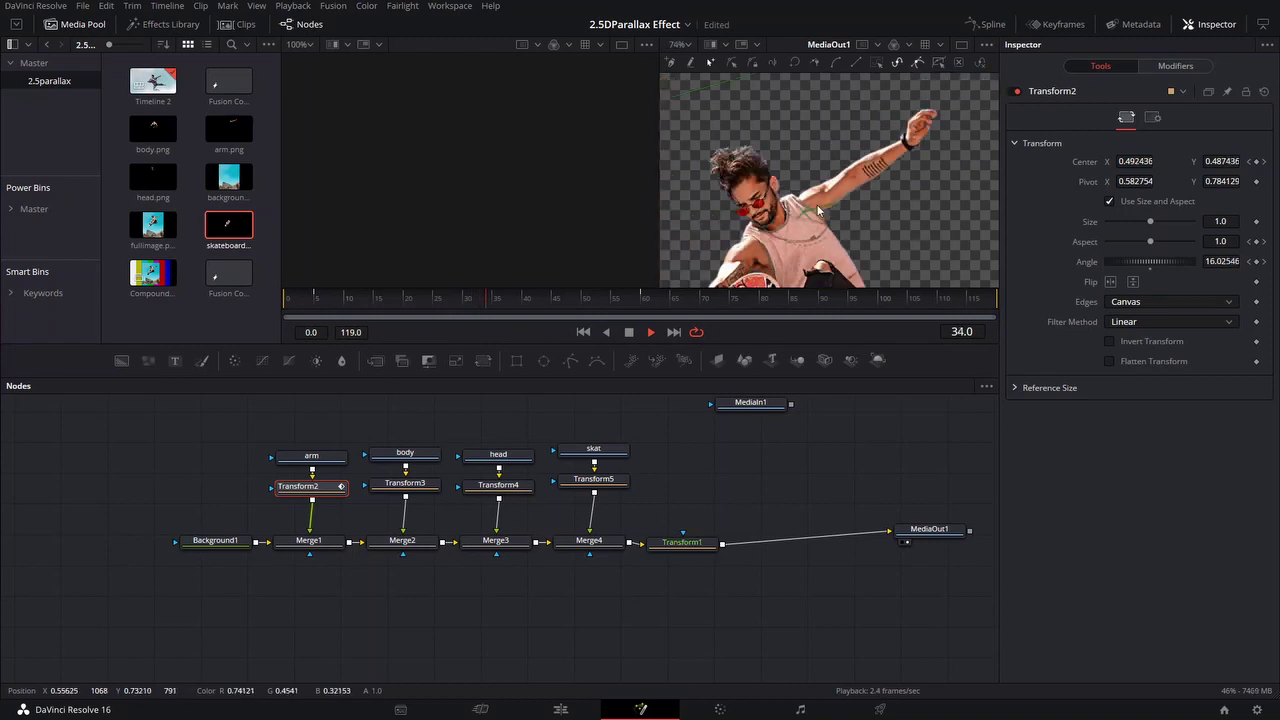
key("ctrl+s")
key("space")
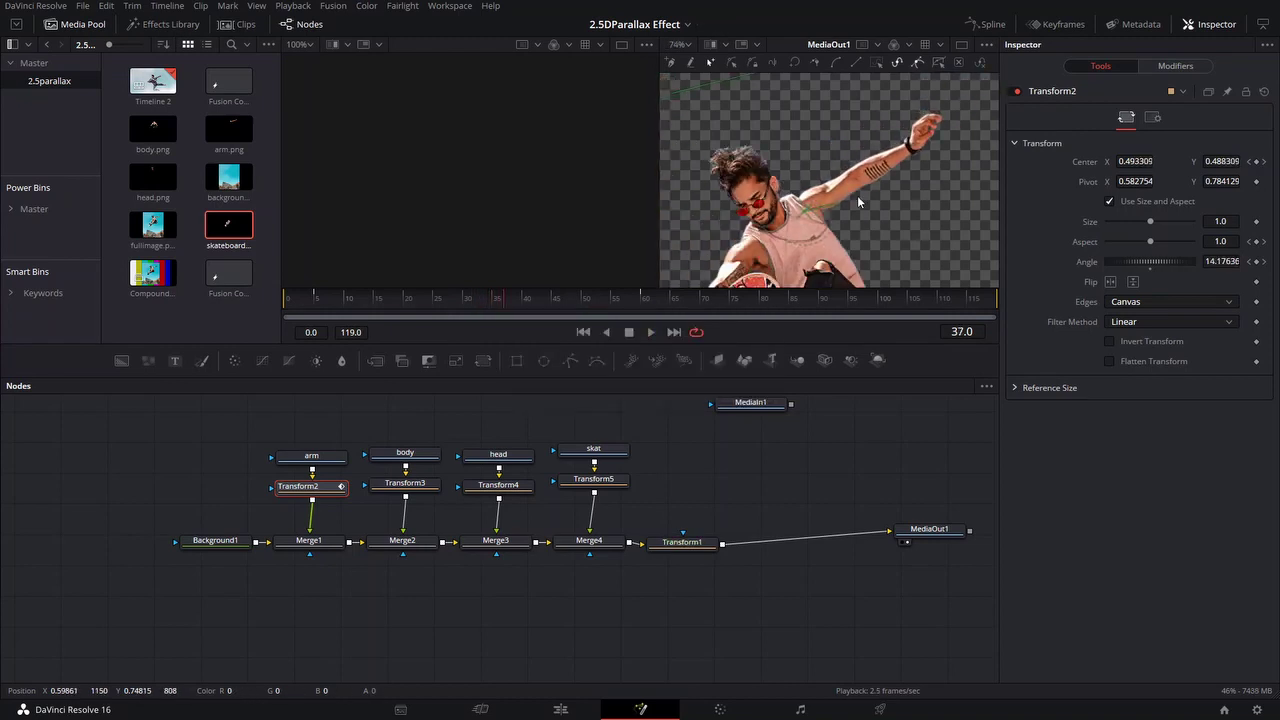
Insert a Grid Warp node between the body node and Transform3
left_click(432, 457)
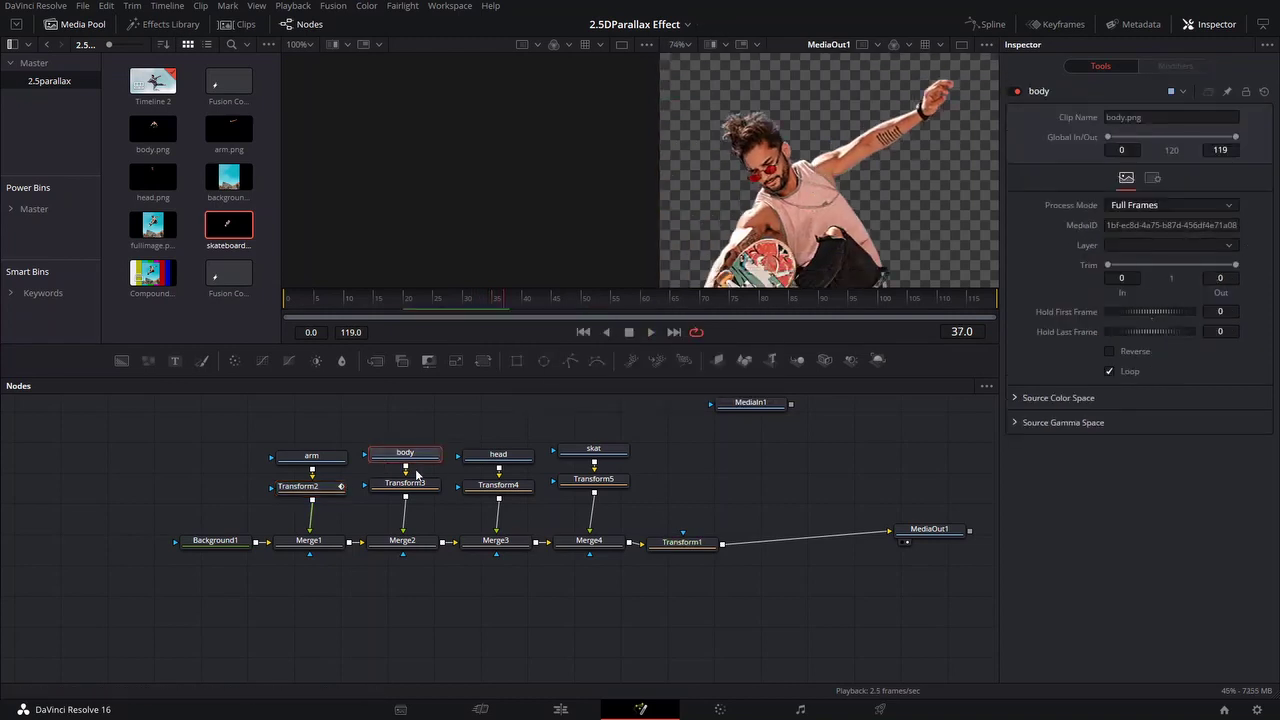
key("shift+space")
type("gr")
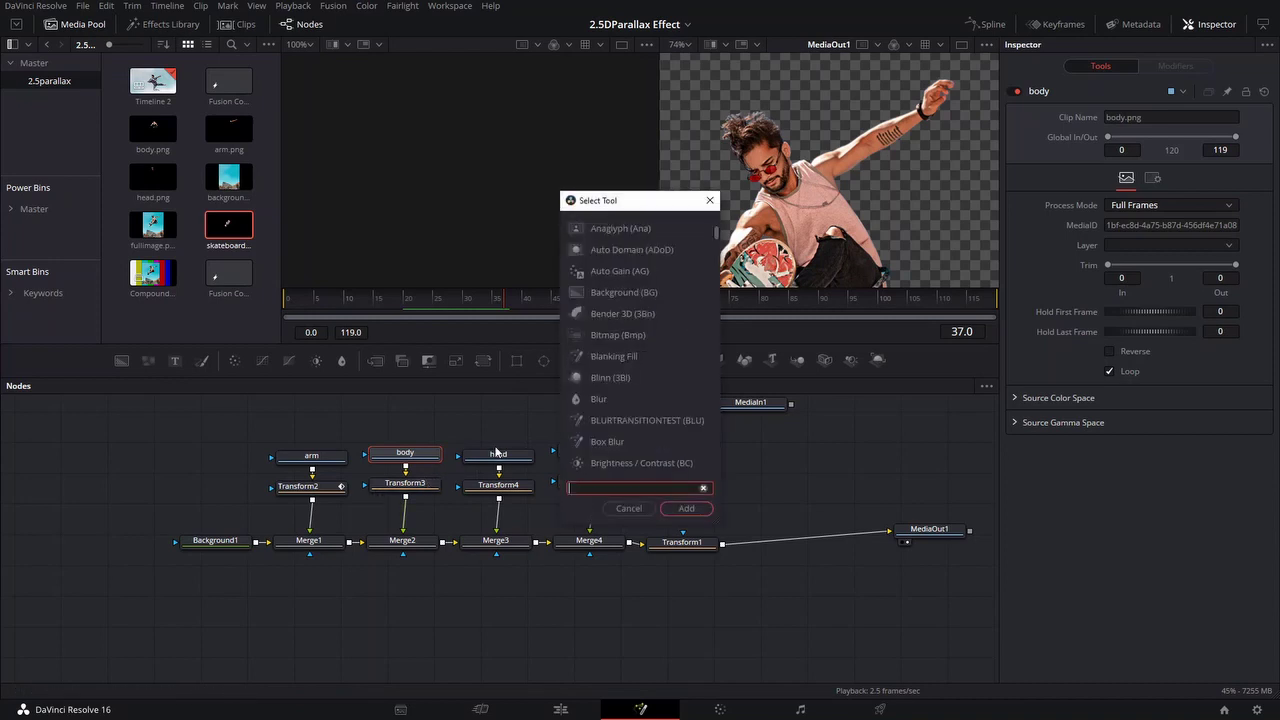
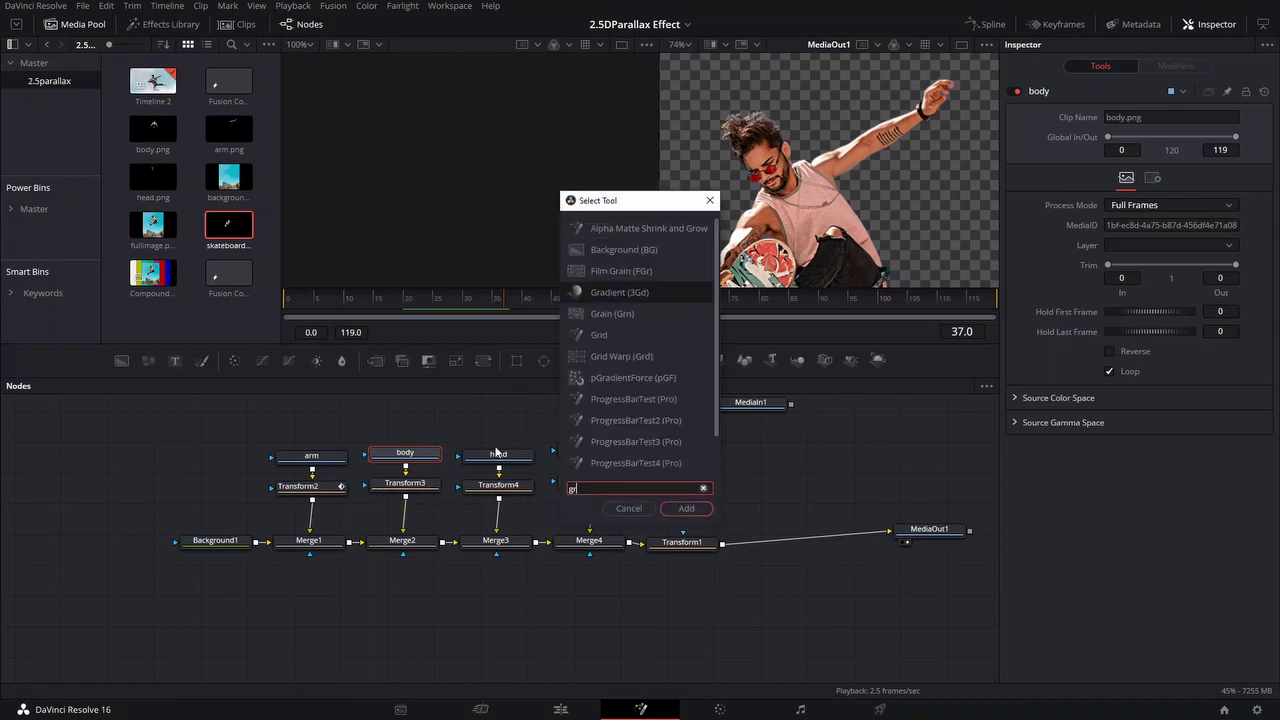
type("id")
key("Return")
Refine GridWarp1's destination mesh to an X Grid Size of 17 and a Y Grid Size of 16
left_click(1138, 144)
left_click(1138, 144)
left_click(1122, 169)
left_click(1129, 181)
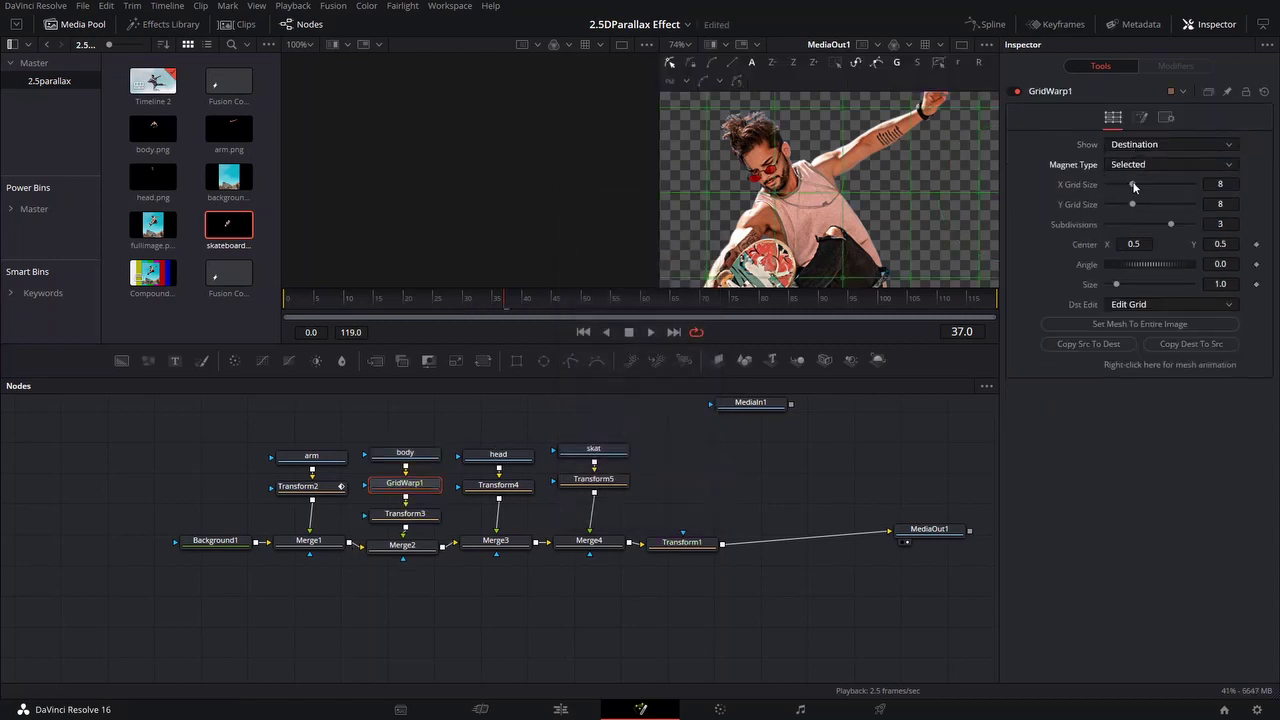
mouse_move(1152, 186)
left_mouse_down()
mouse_move(1180, 204)
mouse_move(1164, 186)
left_mouse_up()
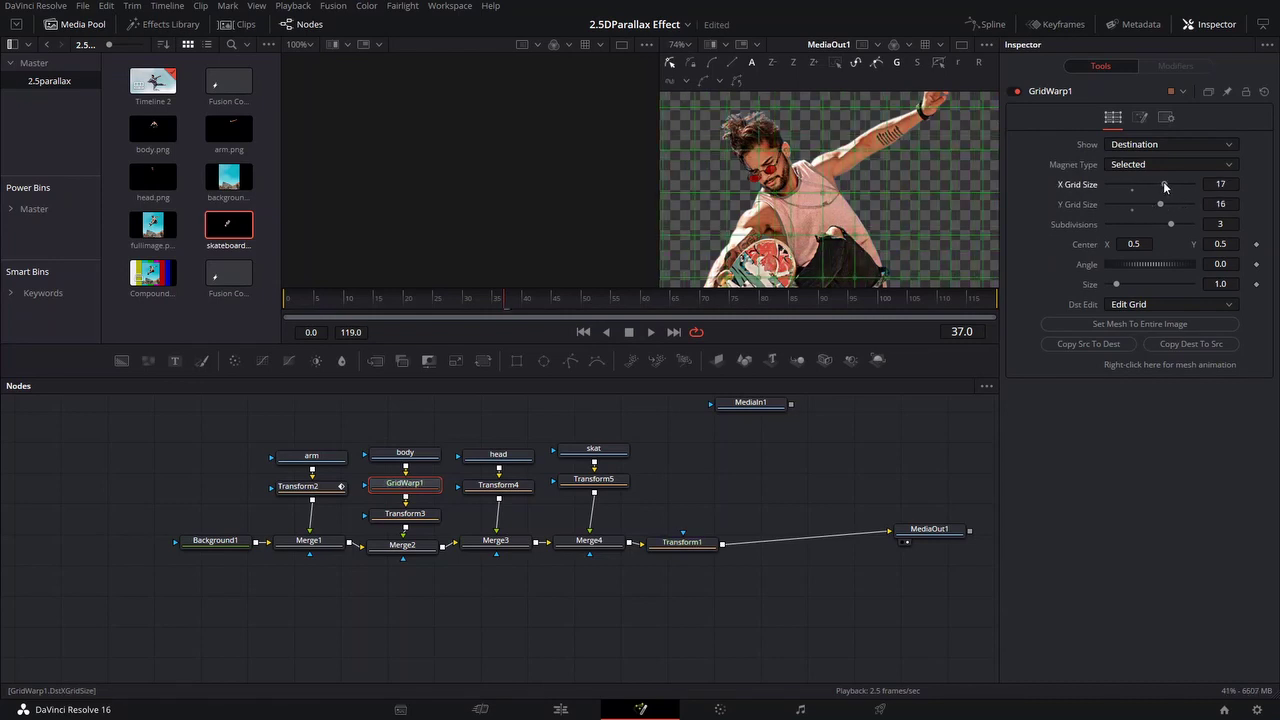
scroll(880, 195, "up", 5)
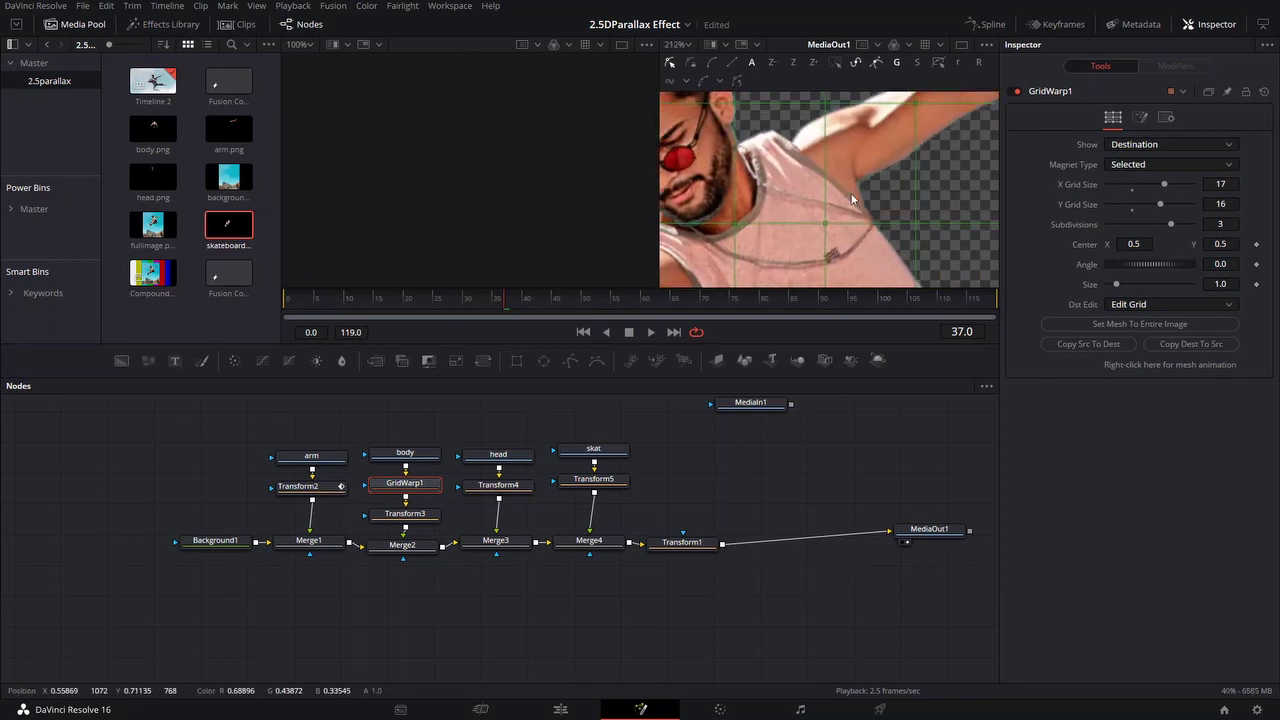
Try to warp the shirt at the shoulder at frame 6 by bending the mesh curve handle near the raised arm
key("ctrl+a")
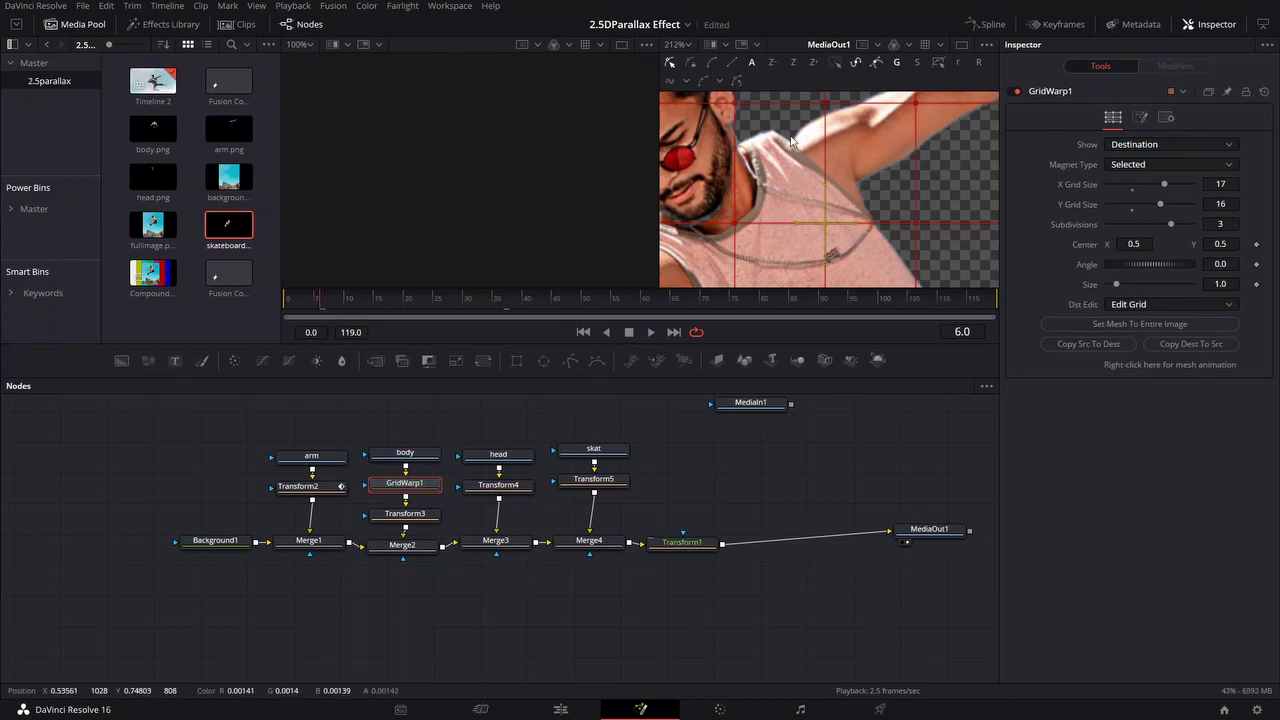
key("Down")
key("Down")
key("Down")
left_click_drag(799, 245, 840, 203)
scroll(836, 206, "up", 2)
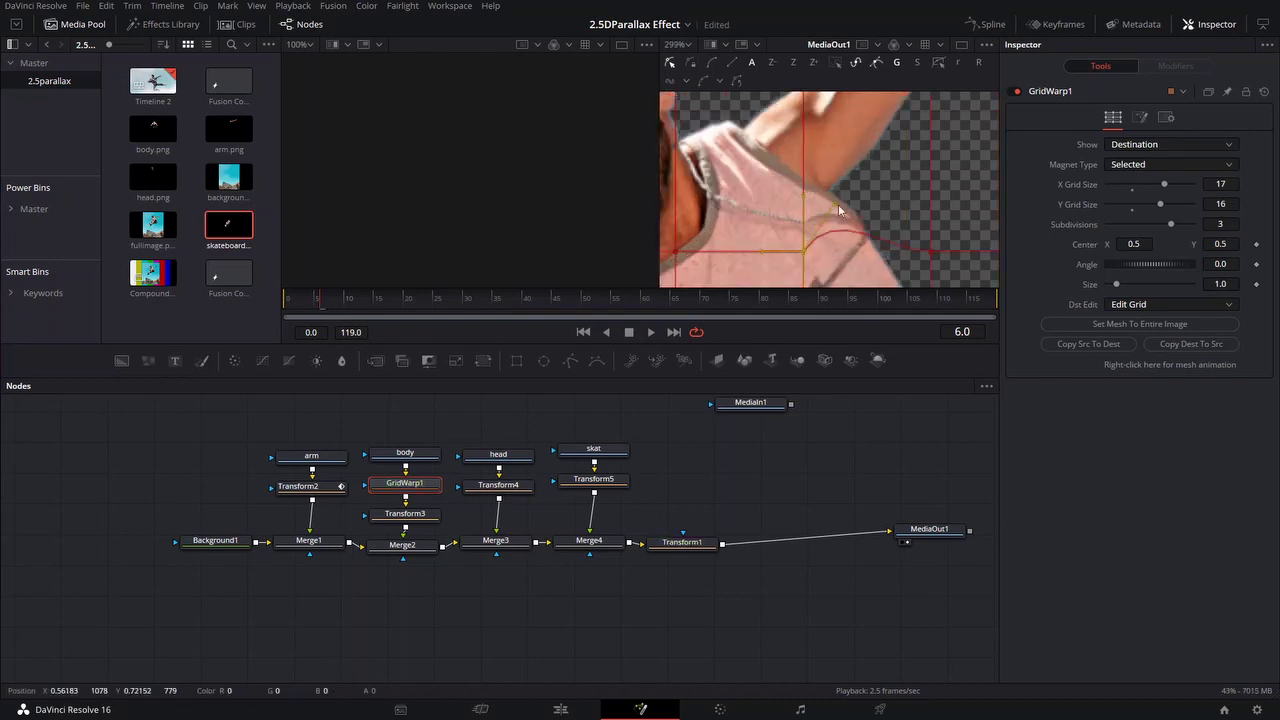
mouse_move(836, 204)
left_mouse_down()
mouse_move(803, 187)
mouse_move(820, 209)
left_mouse_up()
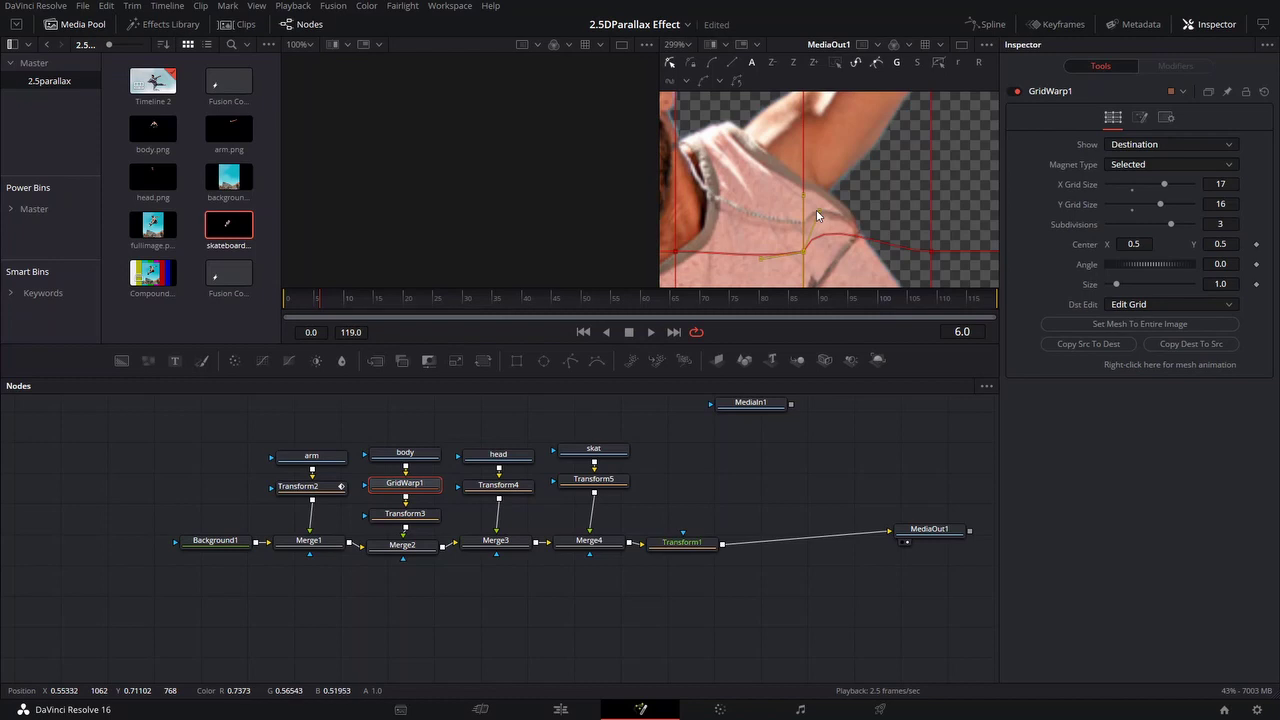
scroll(818, 212, "down", 4)
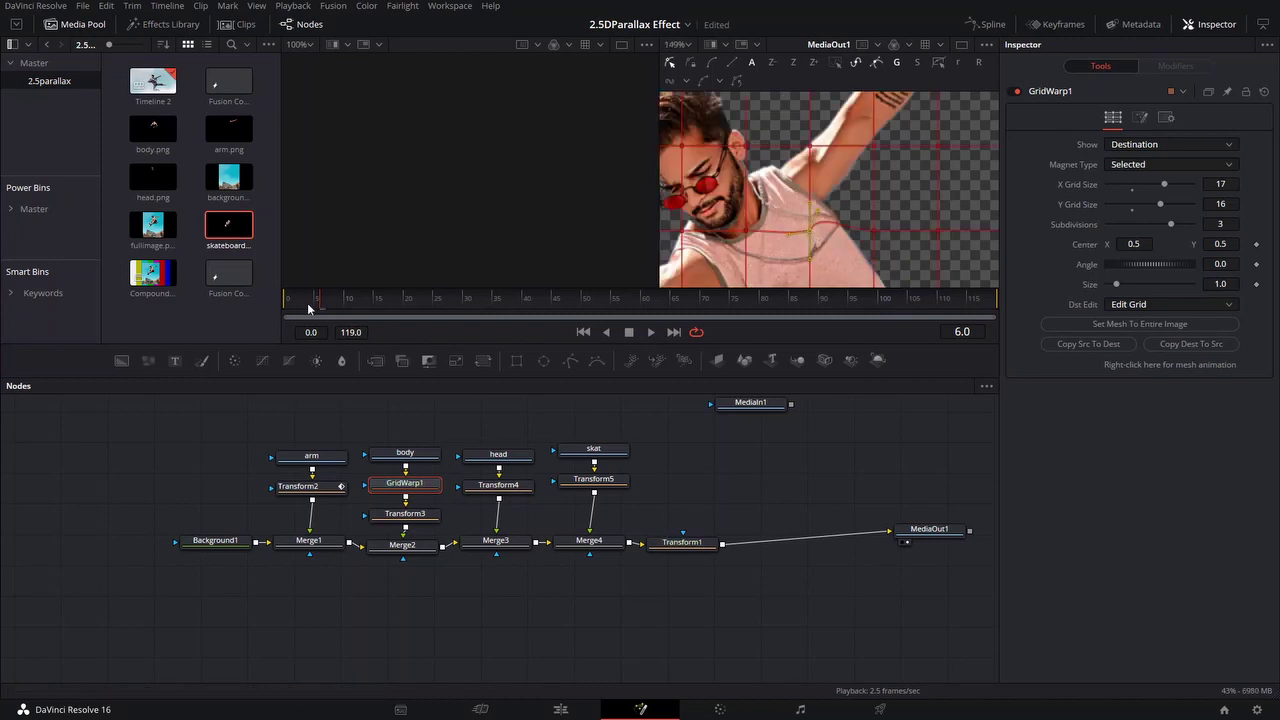
right_click(1124, 367)
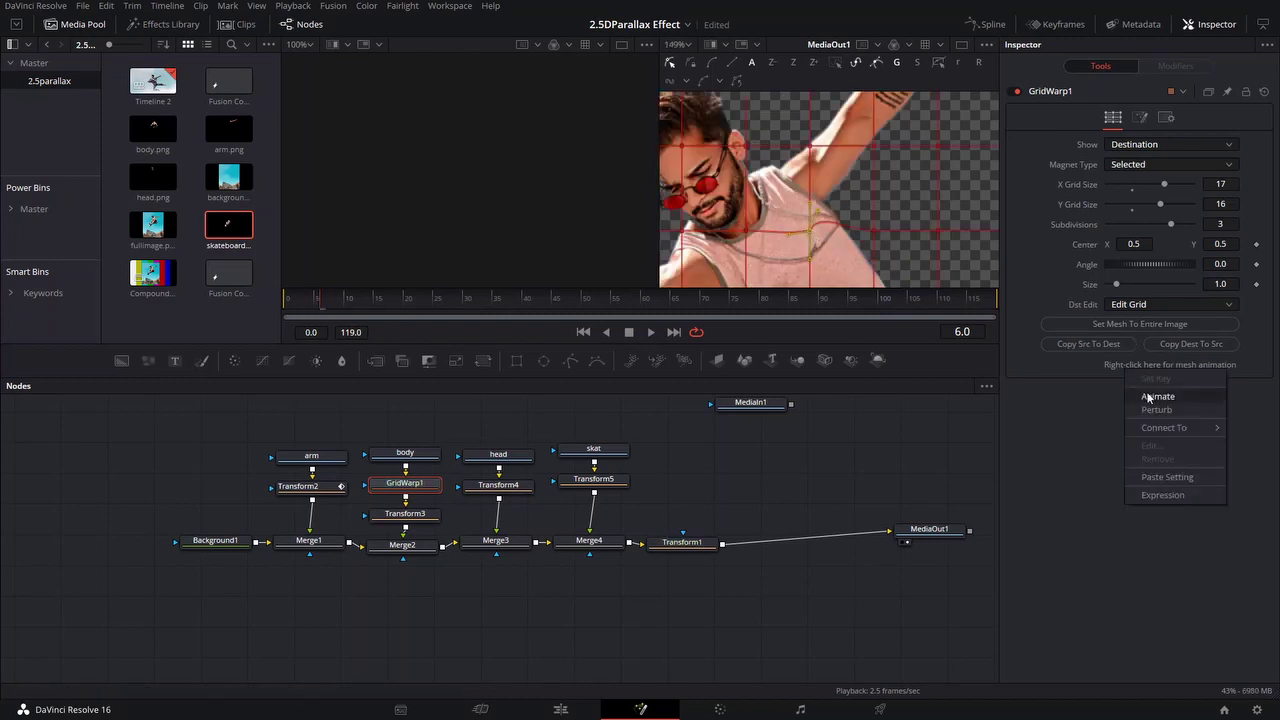
left_click(714, 297)
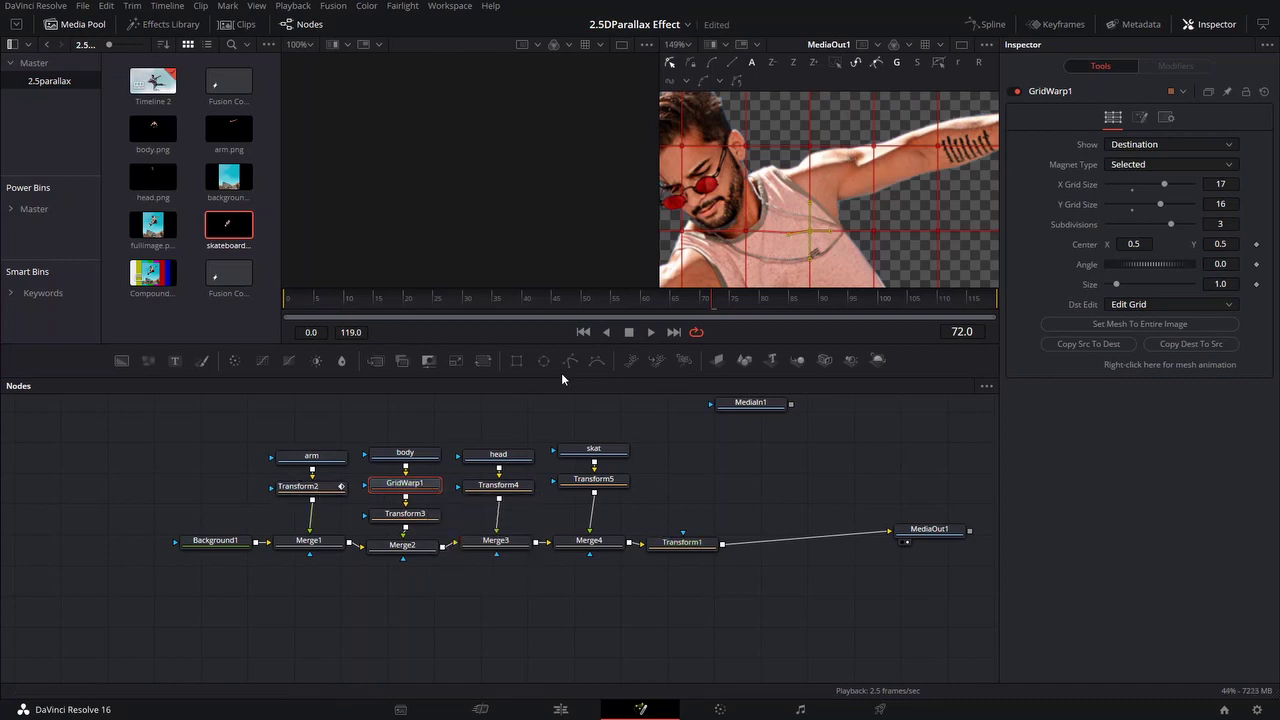
Delete the GridWarp1 node from the body branch and save the project
key("Delete")
scroll(829, 202, "down", 2)
key("ctrl+s")
scroll(844, 217, "up", 2)
scroll(844, 217, "down", 4)
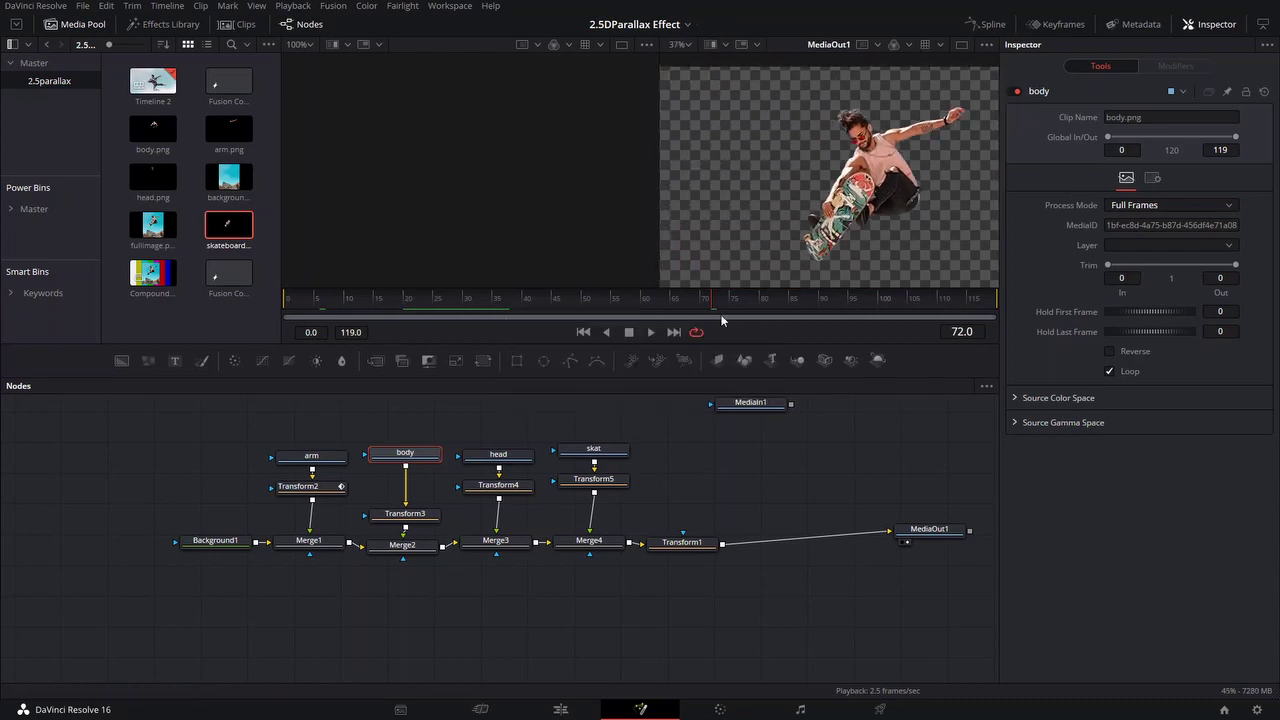
Keyframe Center, Size, Aspect and Angle on the head's Transform4 node at frame 6
left_click(498, 485)
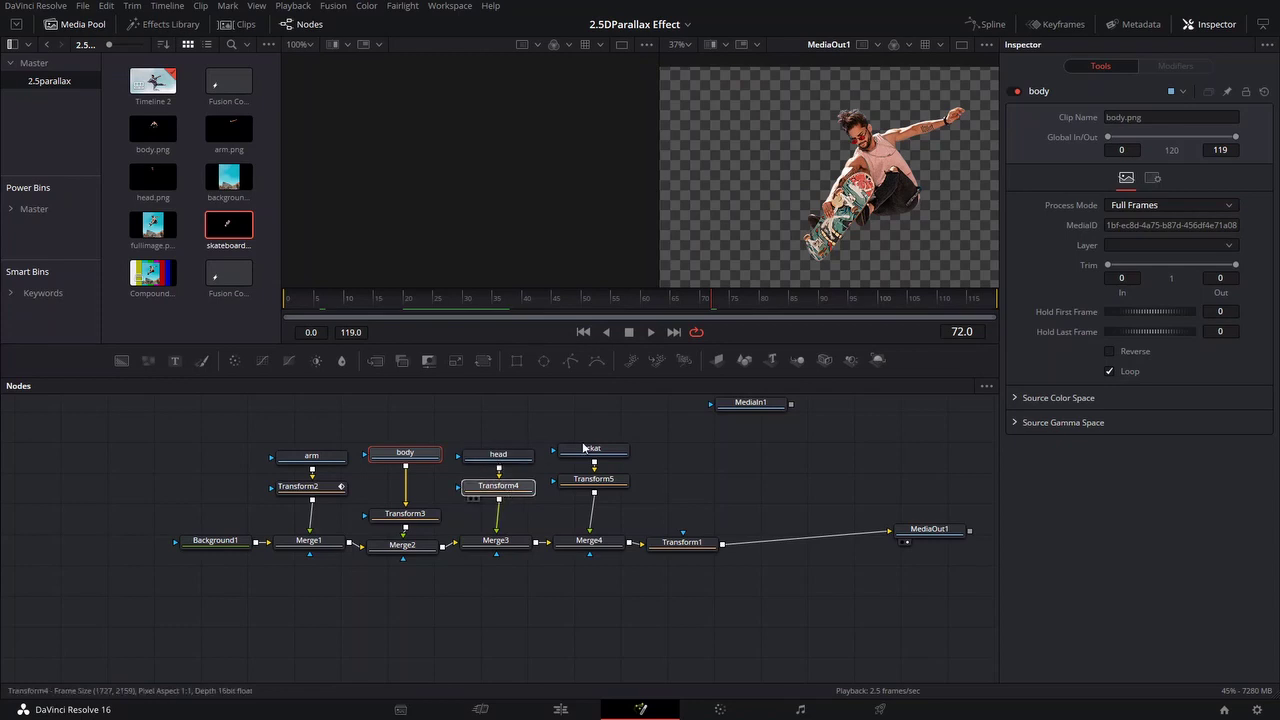
scroll(889, 136, "up", 3)
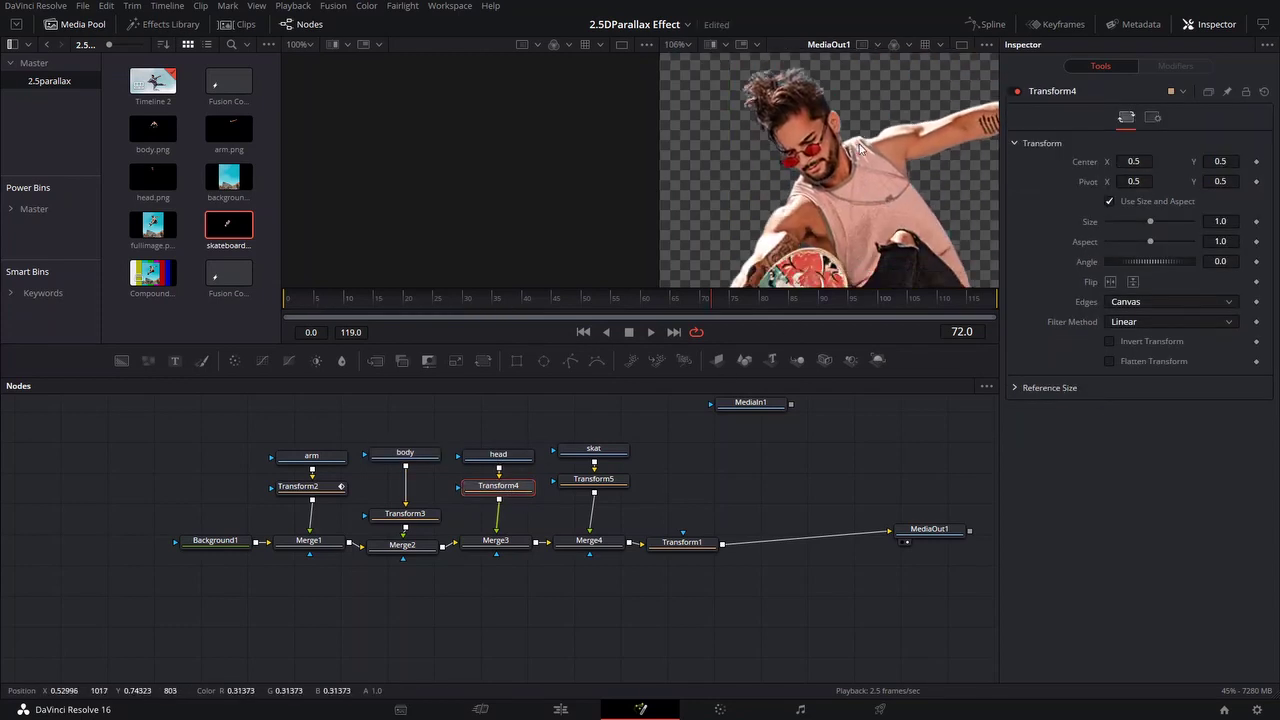
scroll(809, 155, "down", 2)
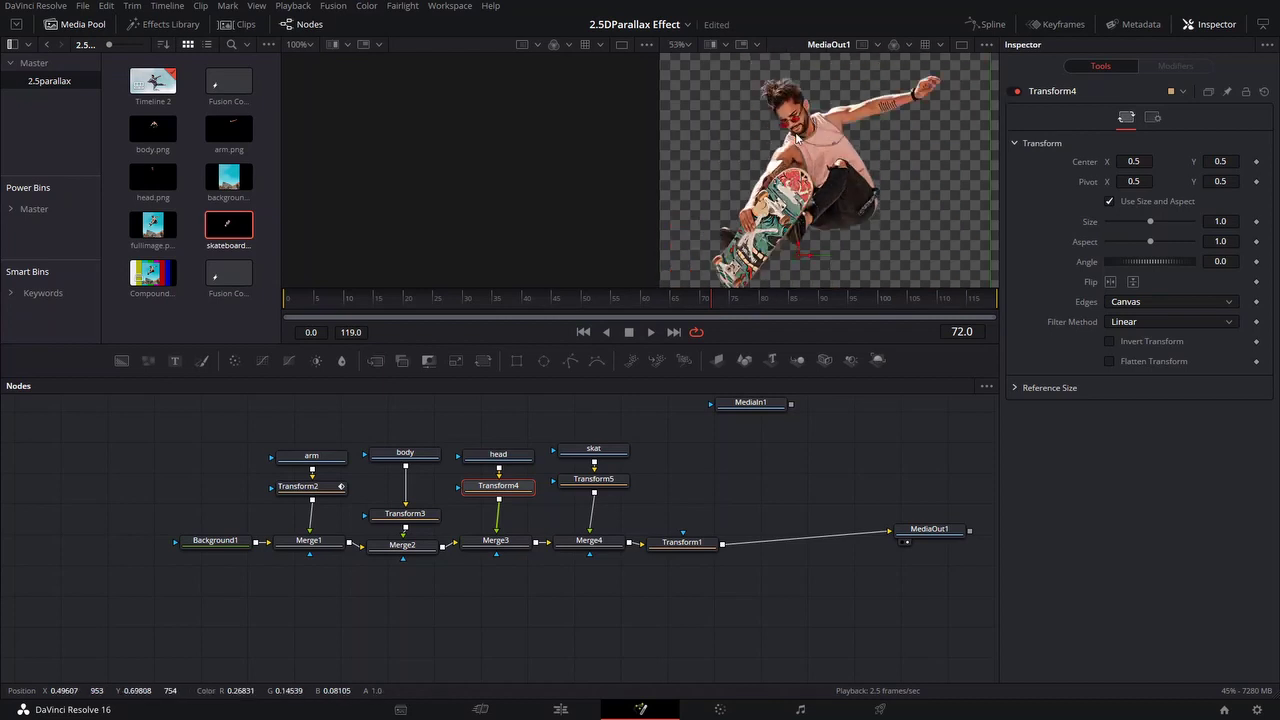
scroll(815, 126, "up", 3)
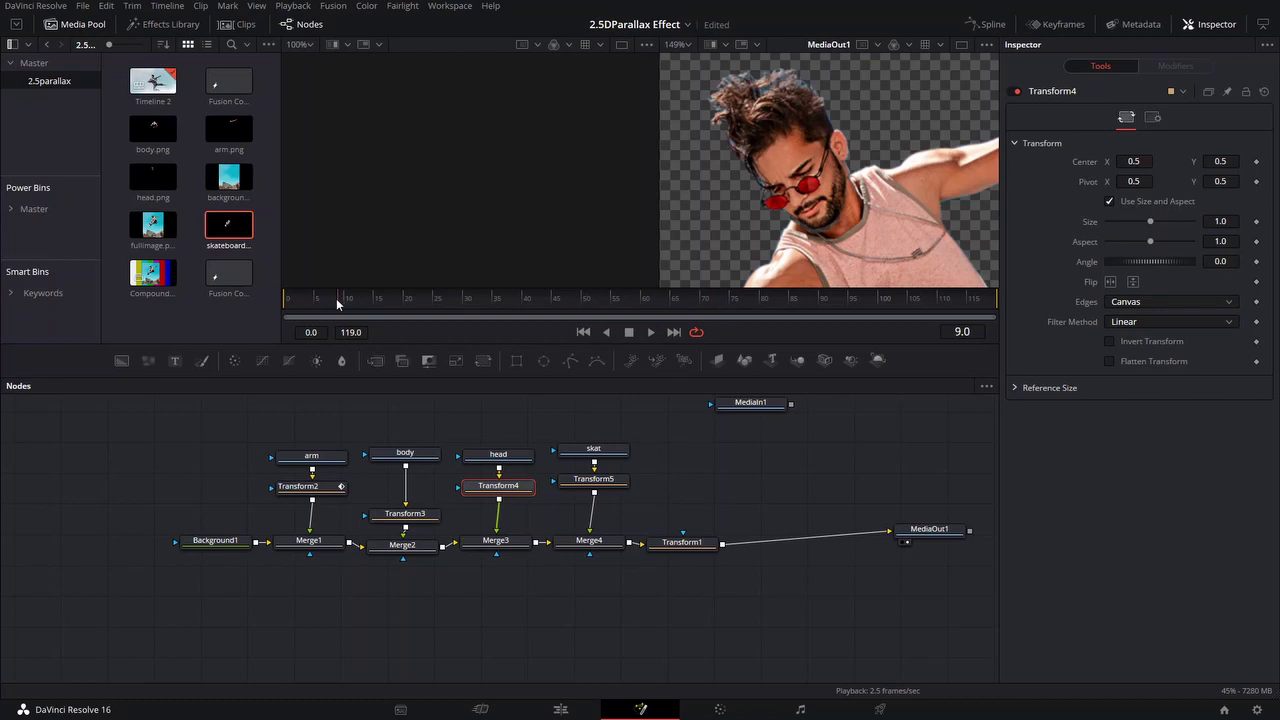
left_click(1256, 241)
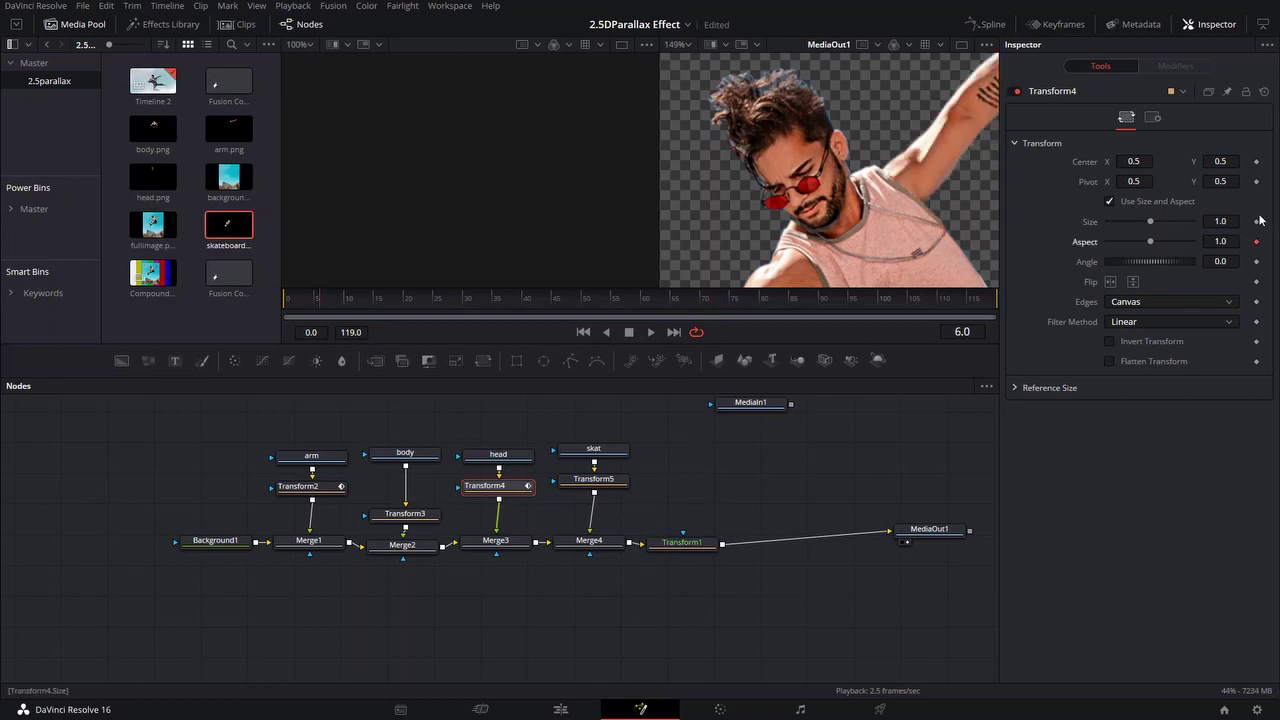
left_click(1256, 221)
left_click(1256, 261)
left_click(1256, 161)
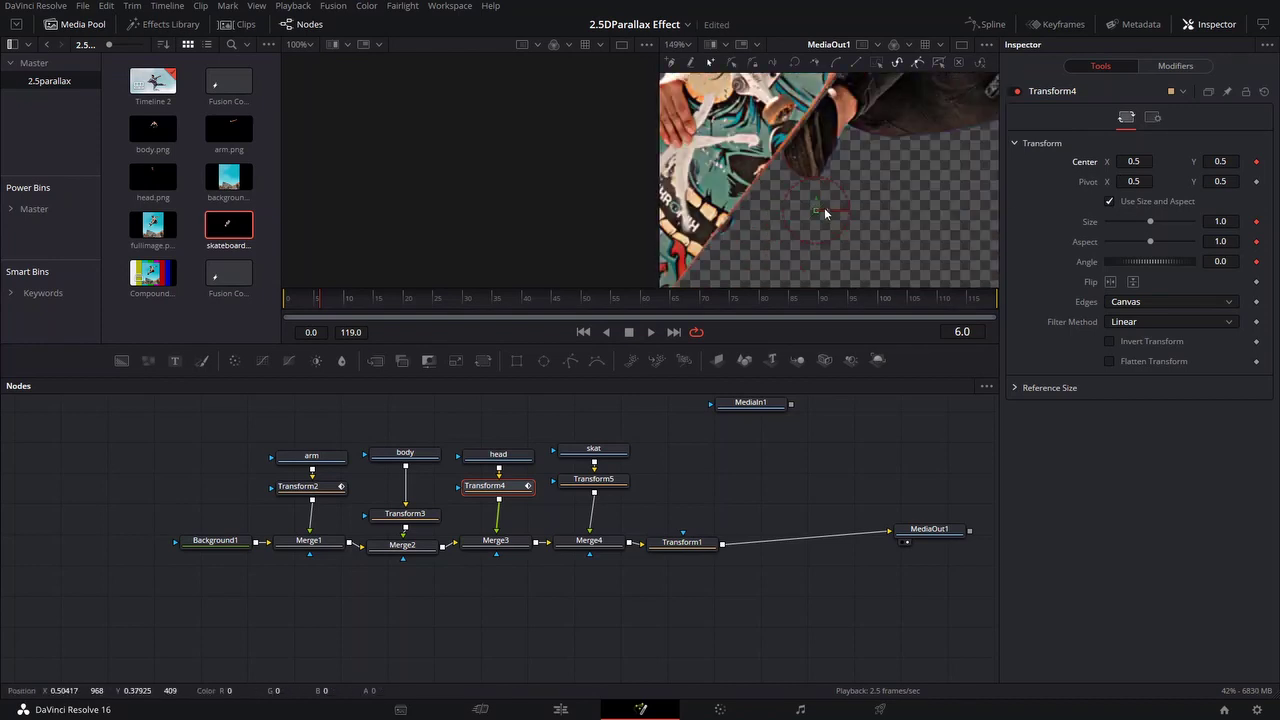
Move the head transform's pivot to the face near the chin, about X 0.503, Y 0.773, and set its Center Y to 0.496
scroll(913, 146, "down", 6)
left_click_drag(896, 205, 859, 250)
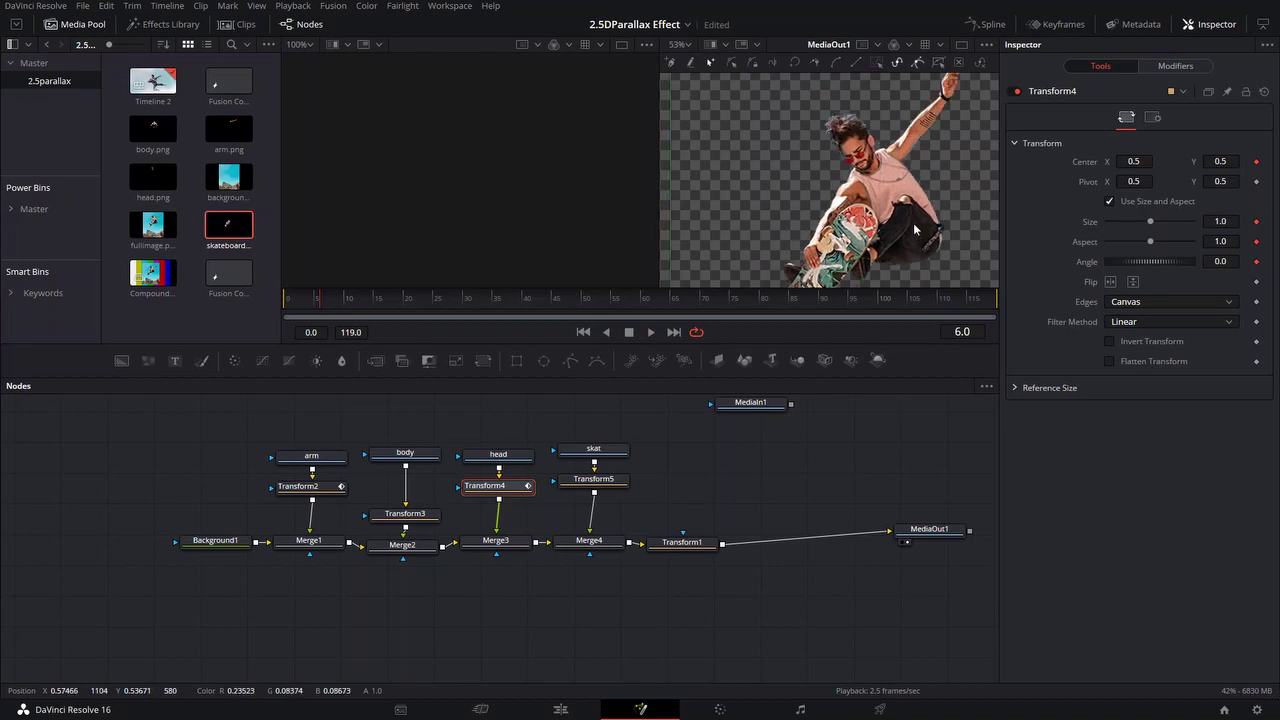
left_click_drag(862, 265, 862, 135)
scroll(868, 141, "up", 4)
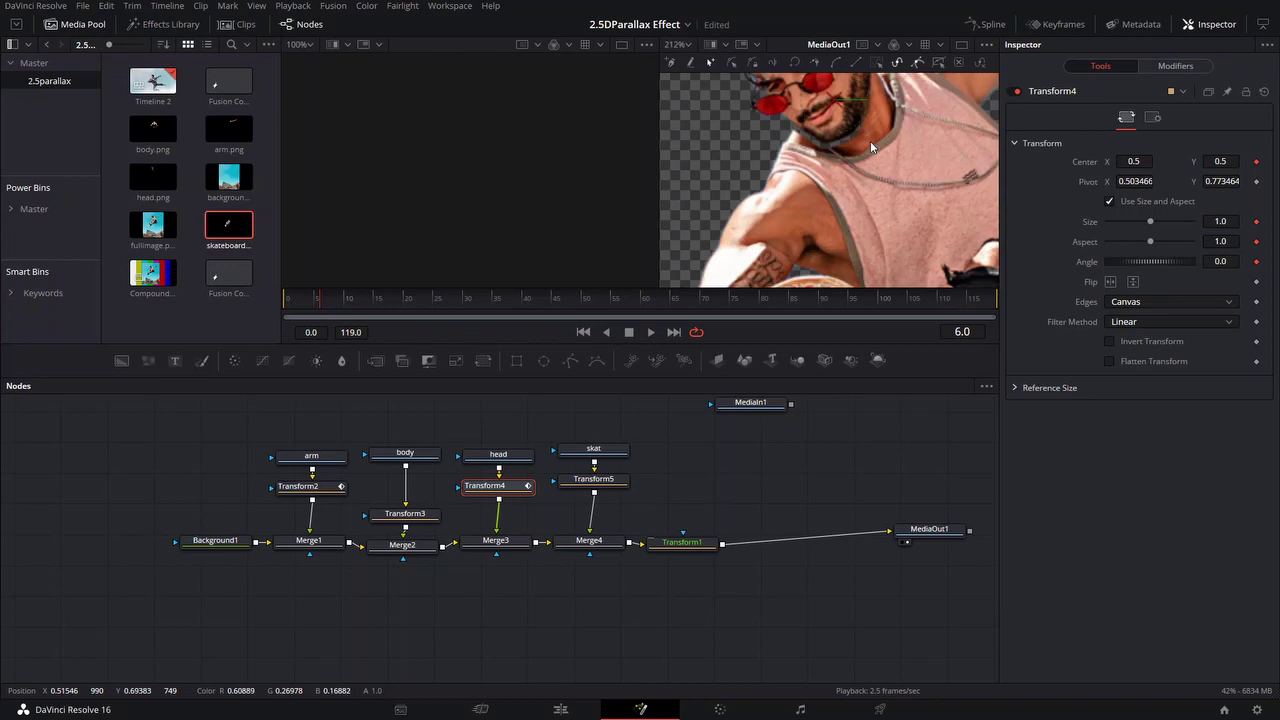
scroll(801, 207, "up", 3)
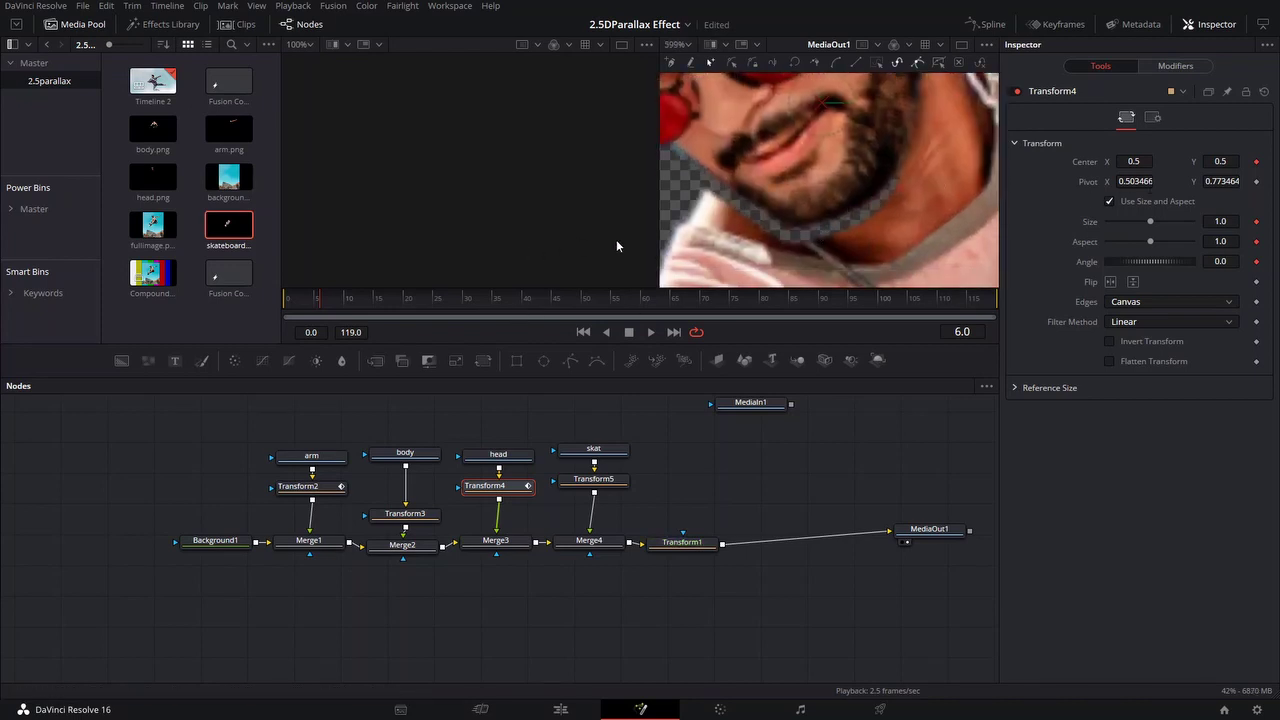
left_click_drag(1220, 161, 1214, 161)
scroll(965, 181, "down", 5)
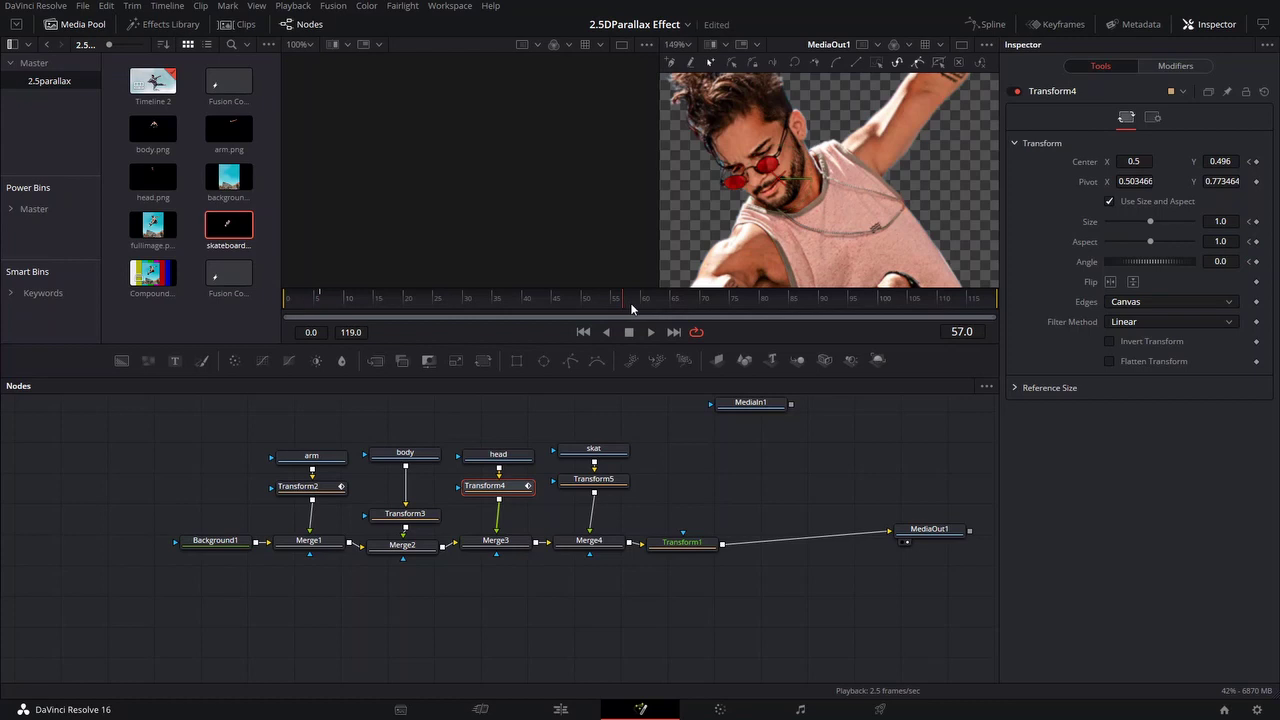
Keyframe the head's Center, Size, Aspect and Angle again at frame 57
left_click(1256, 221)
left_click(1256, 241)
left_click(1256, 261)
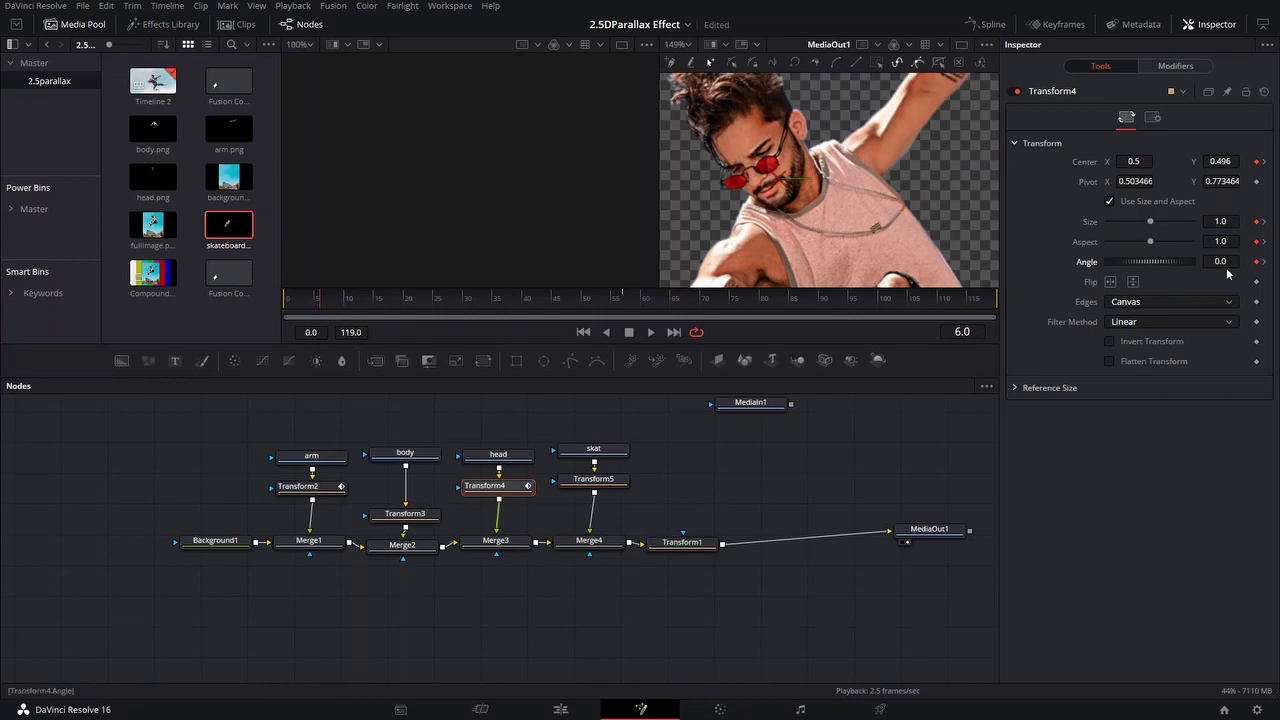
Animate the head's tilt with Angle keyframes from frame 6 onward, setting -13.16 at frame 40, and save the project
left_click_drag(1148, 262, 1198, 262)
left_click(416, 297)
left_click(526, 297)
left_click_drag(1160, 262, 1008, 271)
scroll(767, 240, "up", 4)
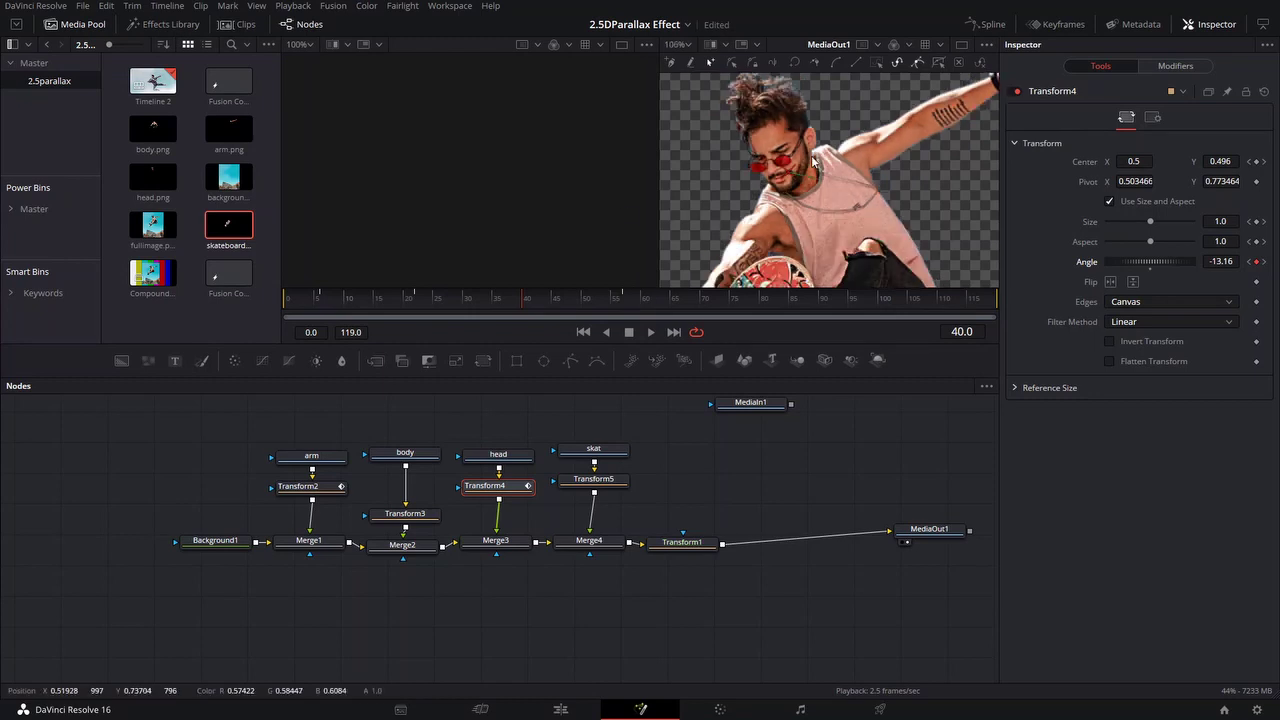
key("ctrl+s")
Save the project again and play back the head animation from near the start of the composition
scroll(804, 198, "down", 2)
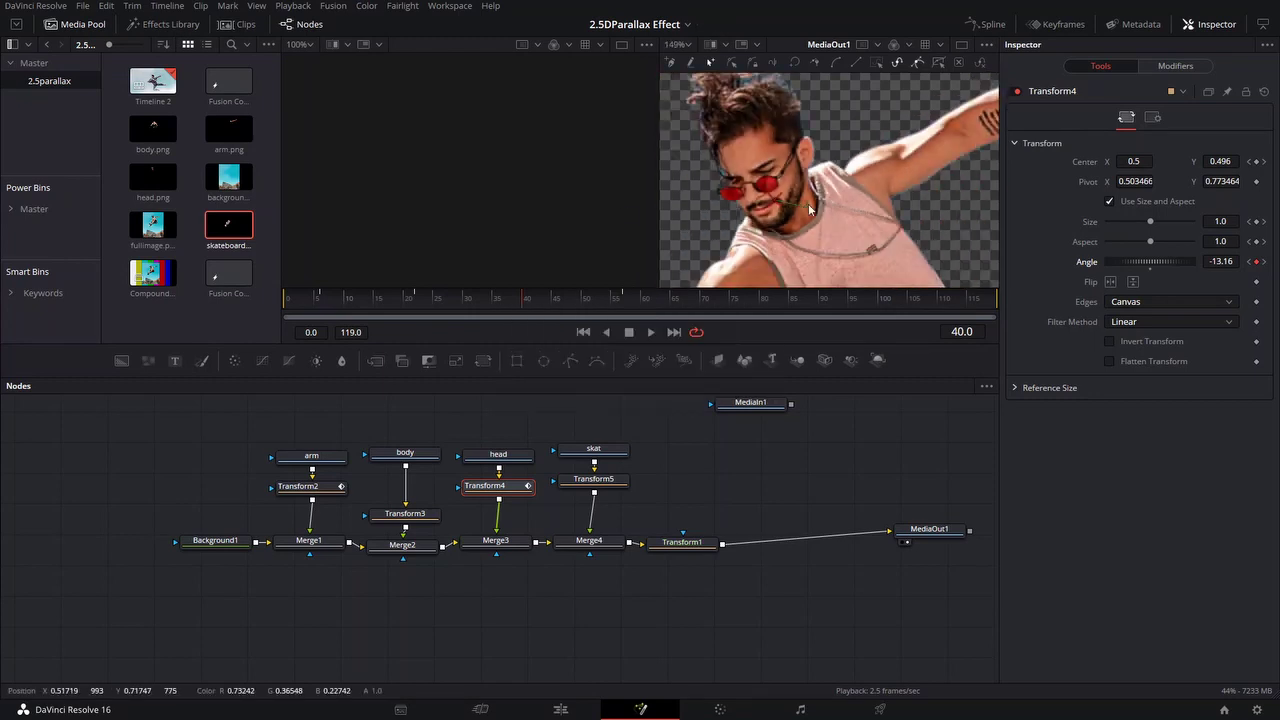
left_click_drag(804, 198, 800, 175)
scroll(800, 175, "down", 2)
left_click_drag(801, 220, 798, 166)
scroll(854, 197, "down", 2)
key("ctrl+s")
left_click(315, 300)
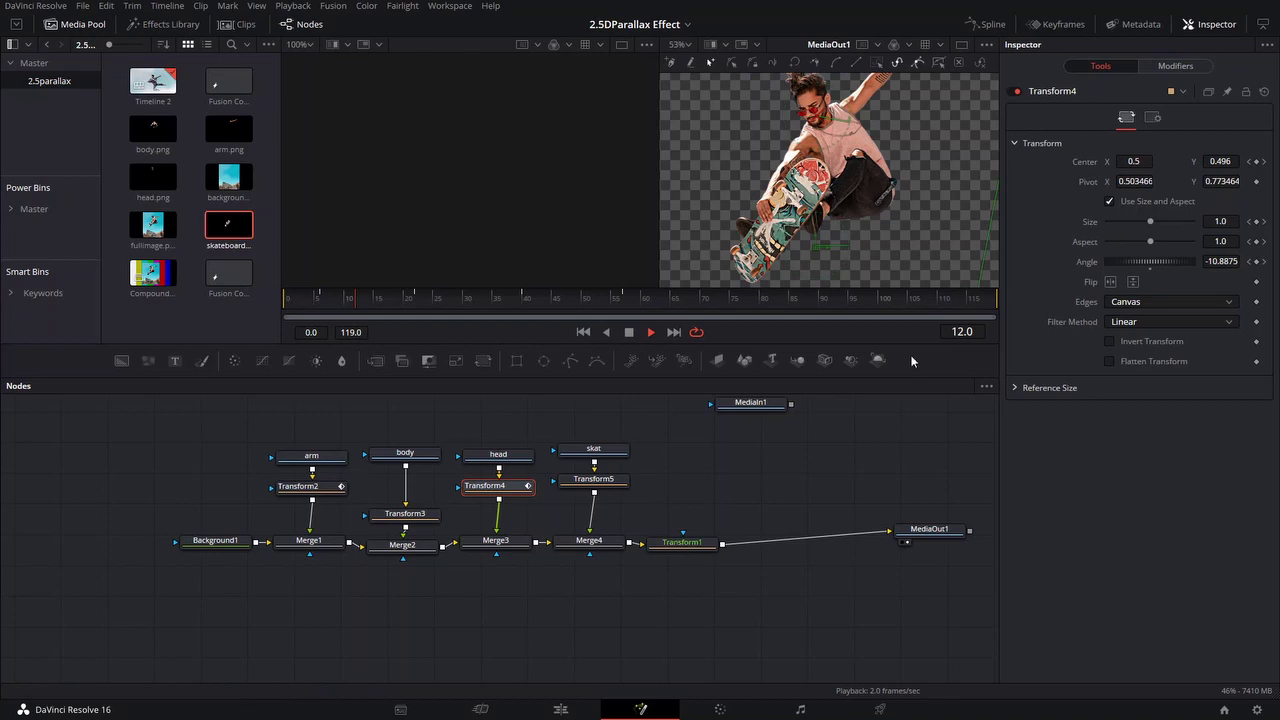
scroll(862, 244, "down", 4)
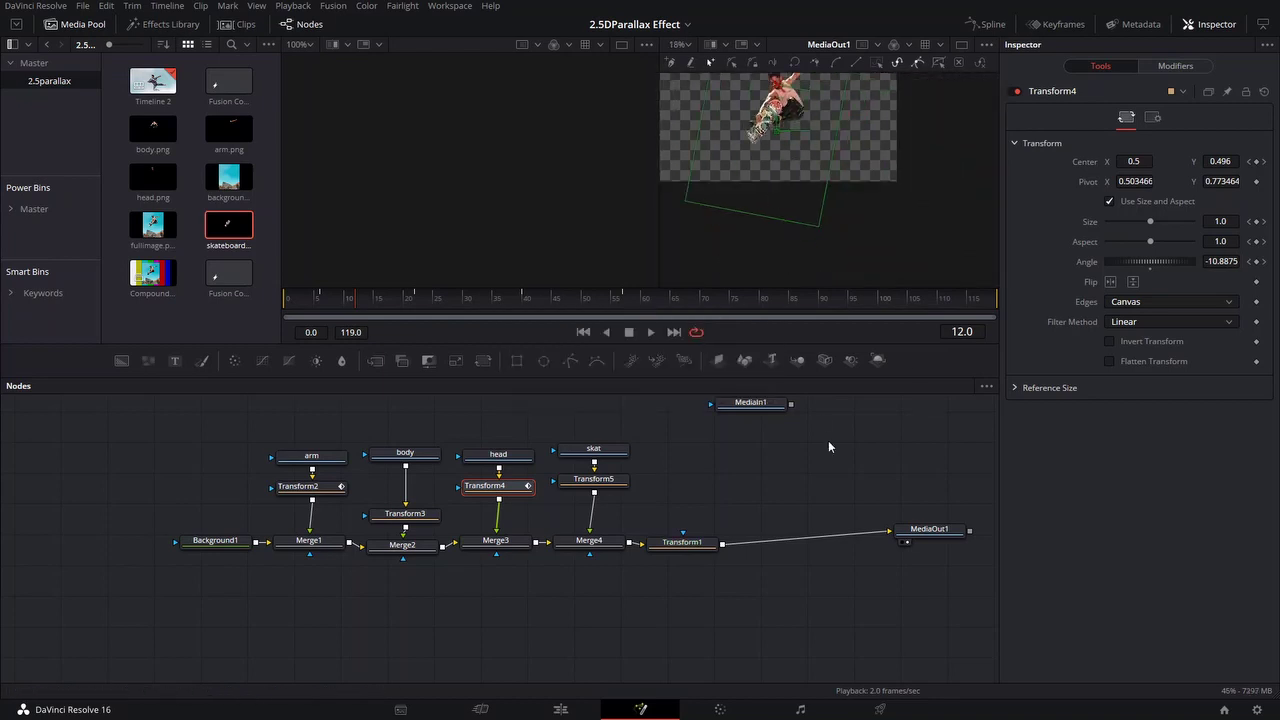
Move MediaIn1 closer to the chain and feed Transform1 into a new Image Plane 3D node, detached from MediaOut1
left_click_drag(683, 456, 653, 462)
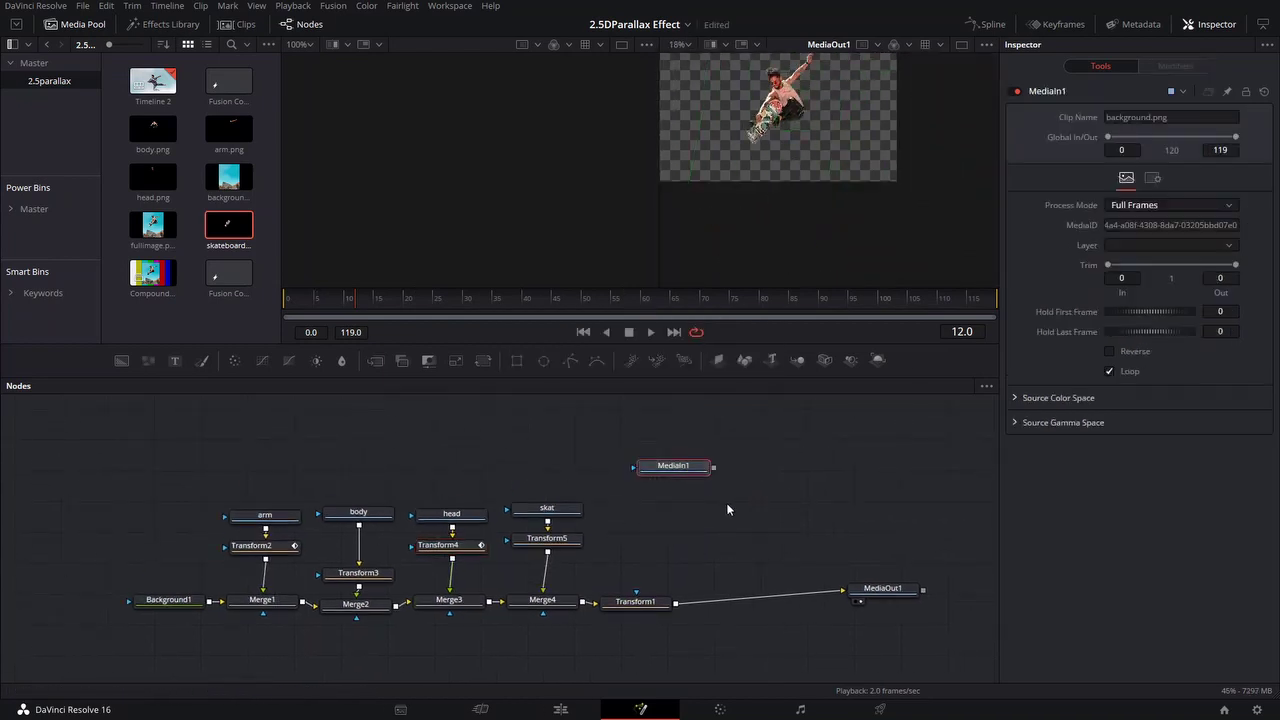
left_click(666, 601)
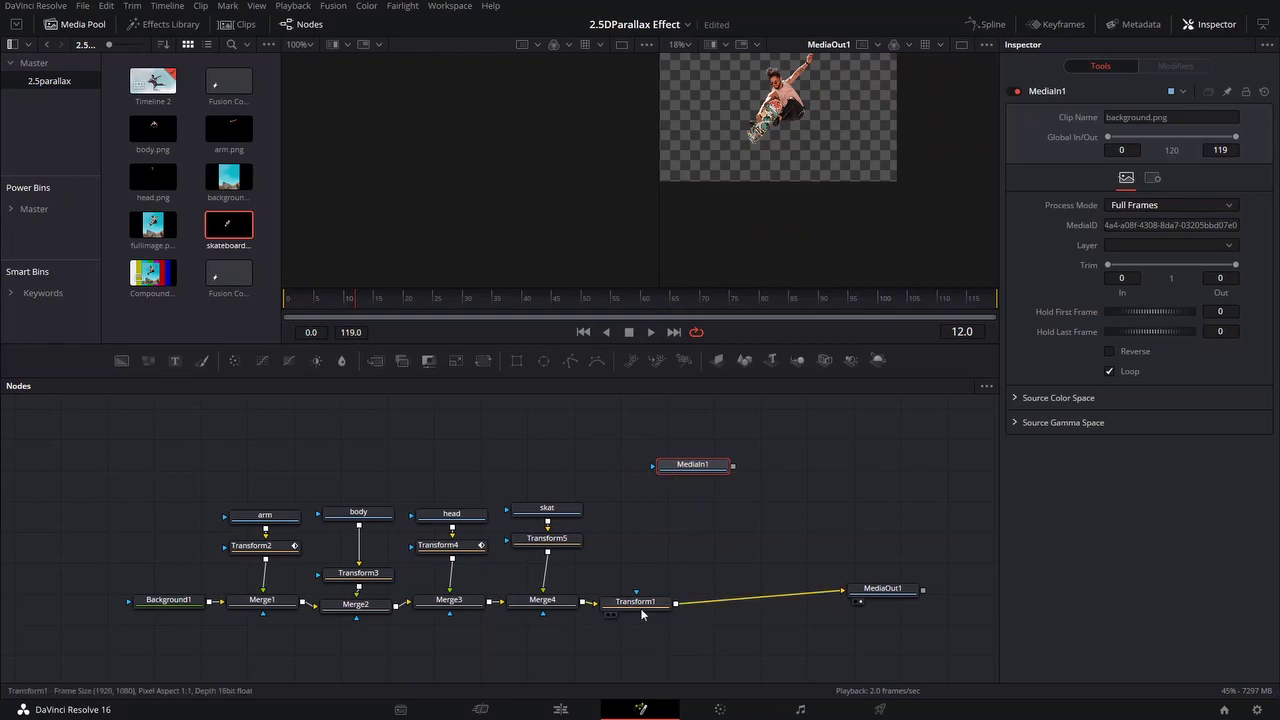
left_click(718, 362)
left_click_drag(722, 603, 704, 518)
left_click(822, 592)
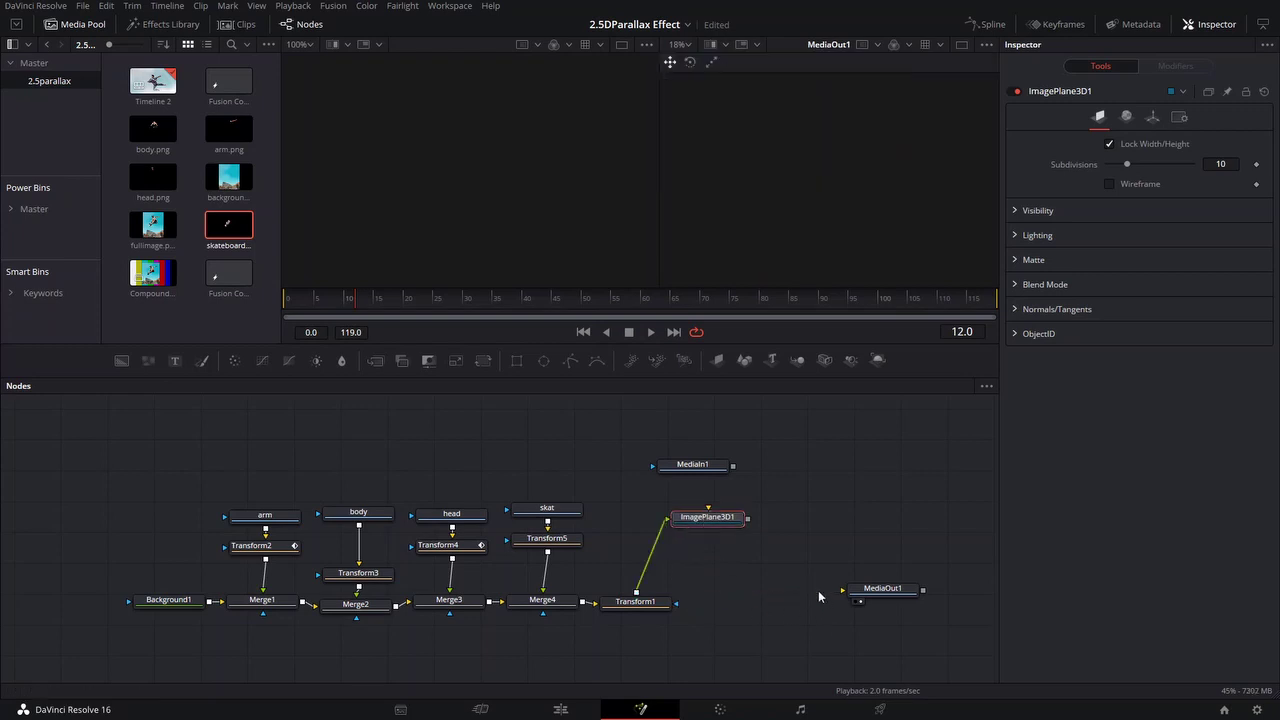
Add a Merge 3D and a Renderer 3D node after ImagePlane3D1 and connect the renderer to MediaOut1
left_click(730, 533)
left_click(798, 361)
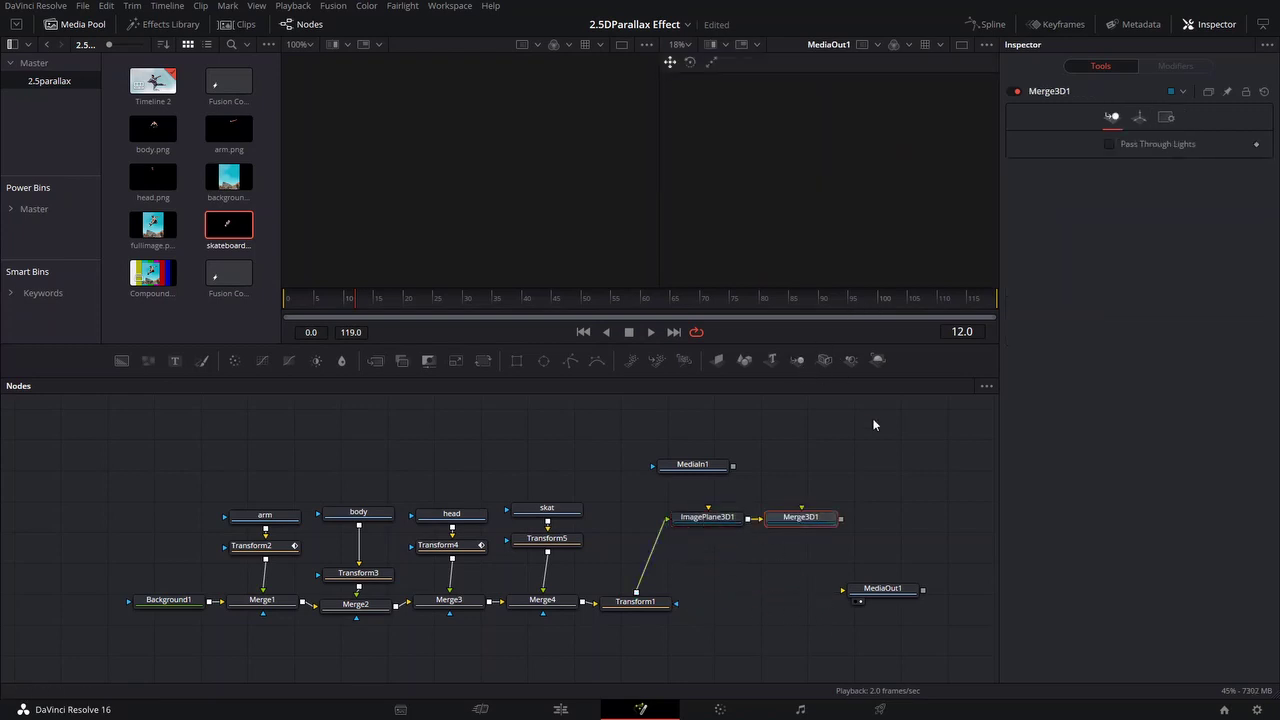
left_click(877, 360)
left_click_drag(935, 519, 886, 588)
scroll(788, 149, "up", 2)
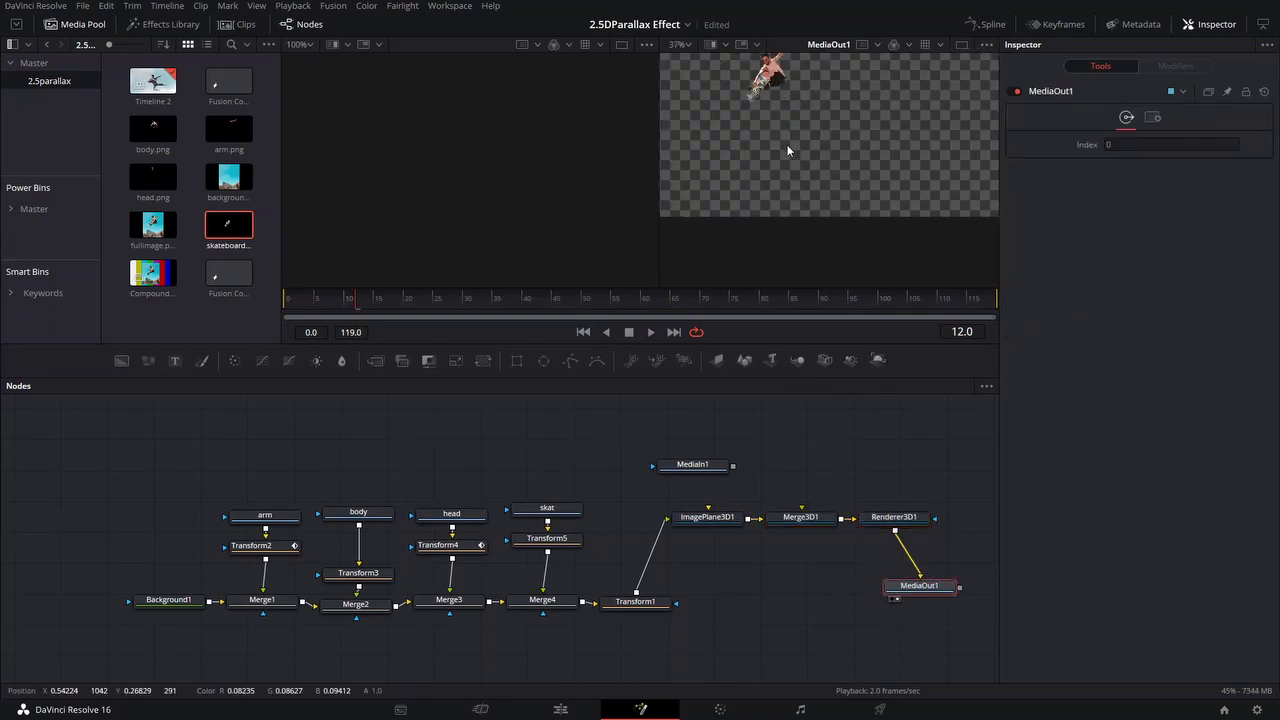
left_click_drag(788, 149, 851, 230)
scroll(838, 182, "down", 2)
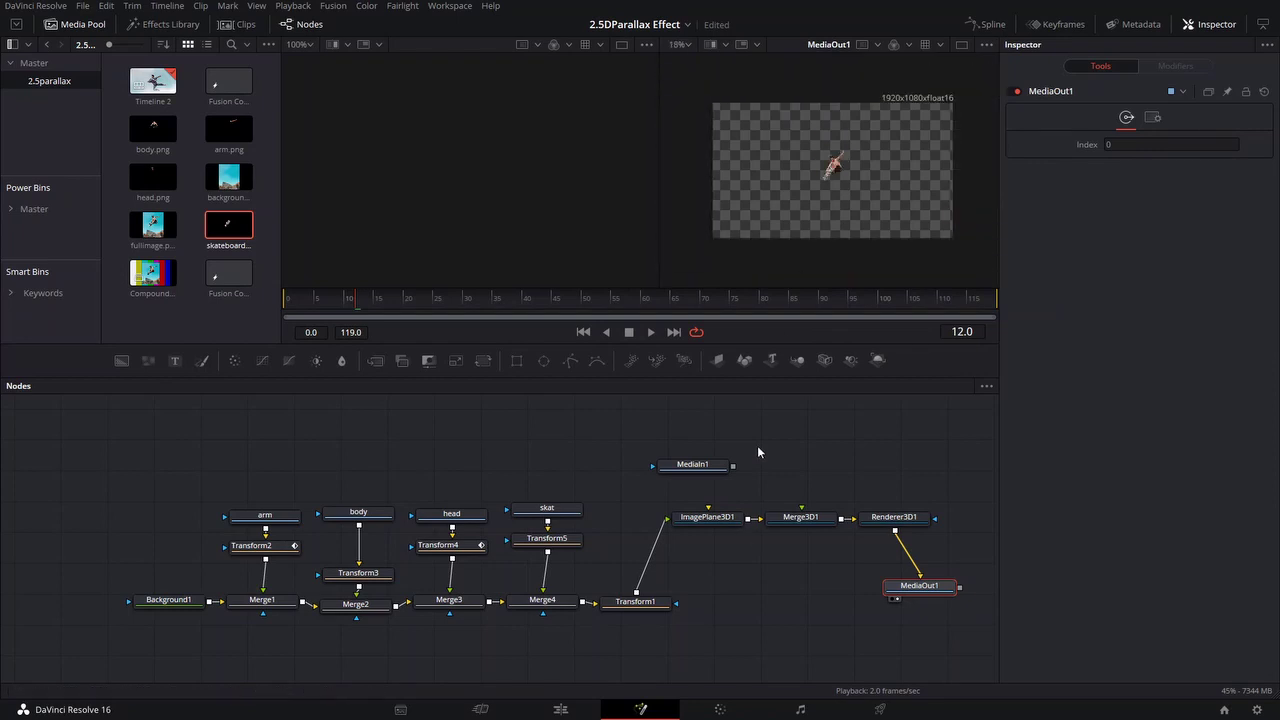
Show the Merge3D1 scene in the empty viewer, seen at an angle in perspective
left_click(790, 518)
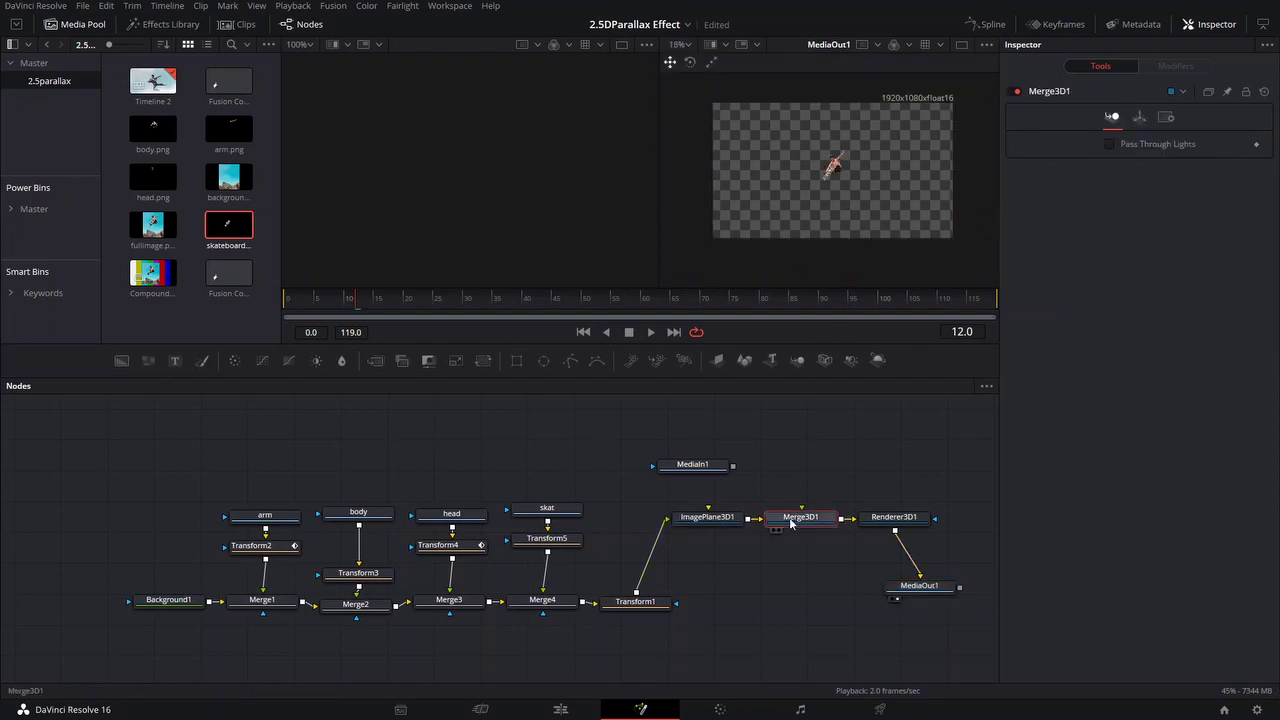
key("1")
left_click_drag(503, 182, 545, 160)
Add an Image Plane 3D node to the background MediaIn1 and connect it to Merge3D1
left_click_drag(706, 465, 720, 418)
left_click_drag(794, 484, 811, 533)
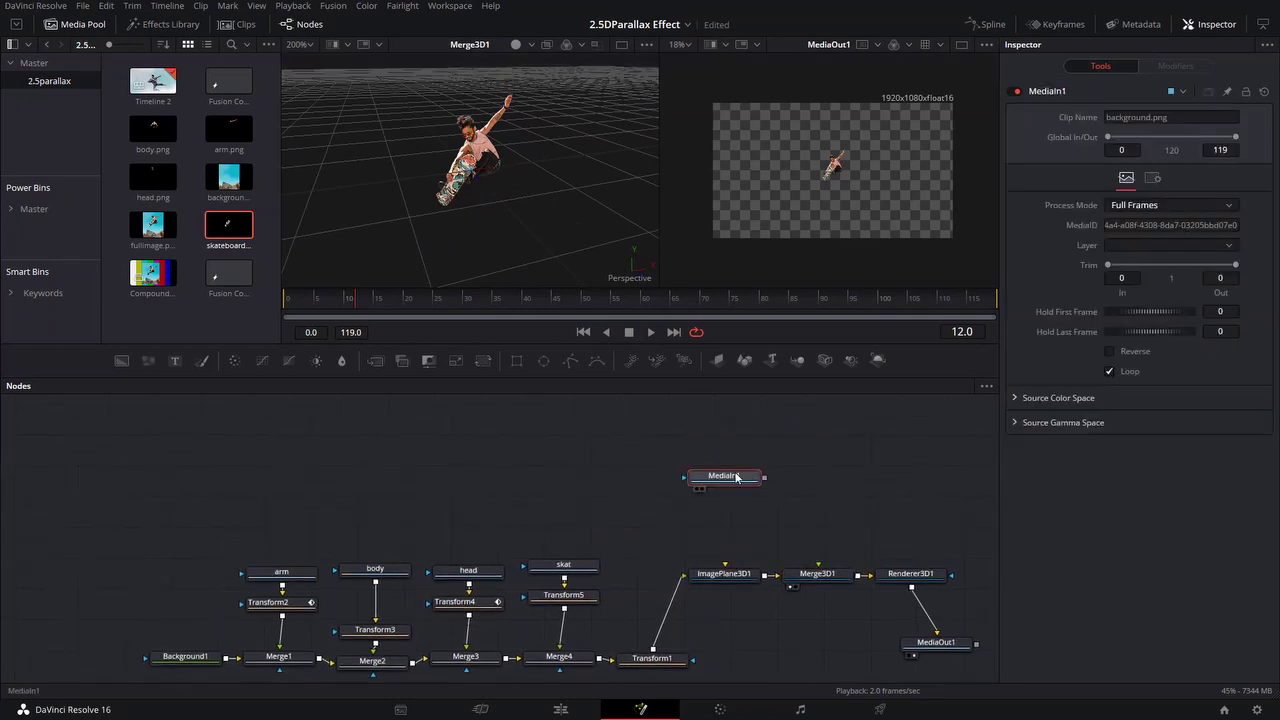
left_click_drag(734, 473, 727, 487)
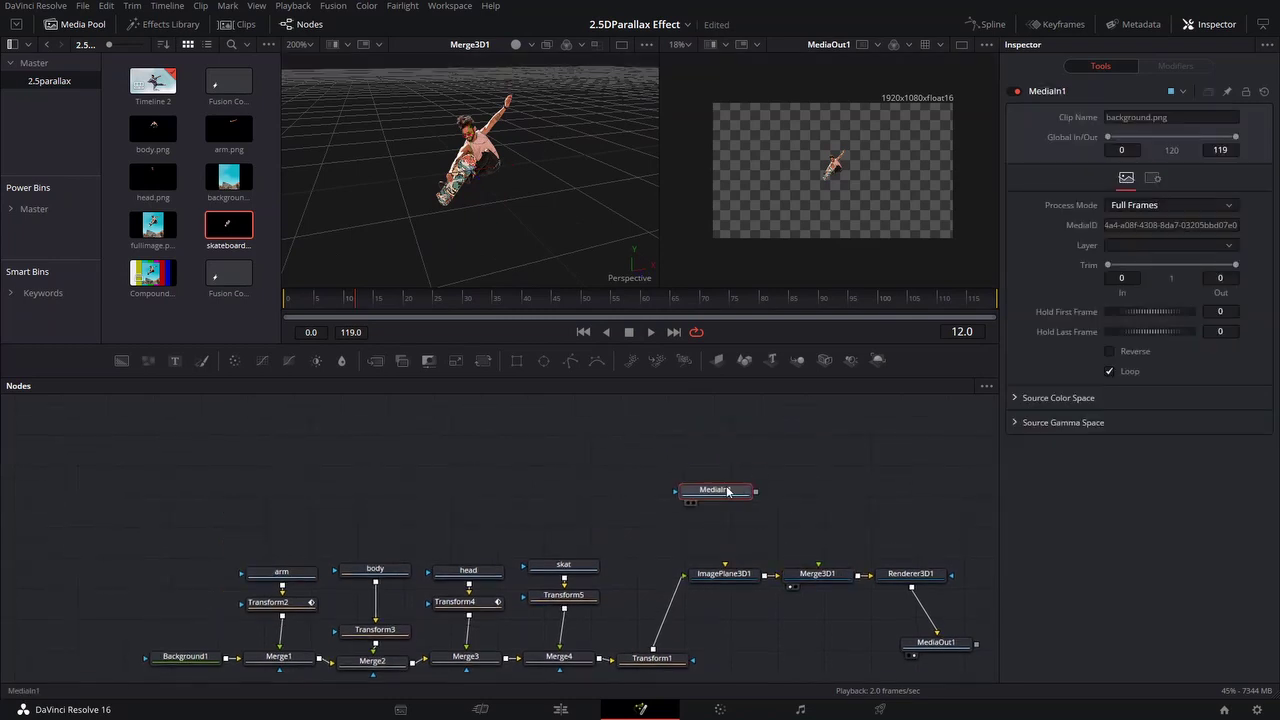
left_click(717, 360)
left_click_drag(853, 496, 811, 579)
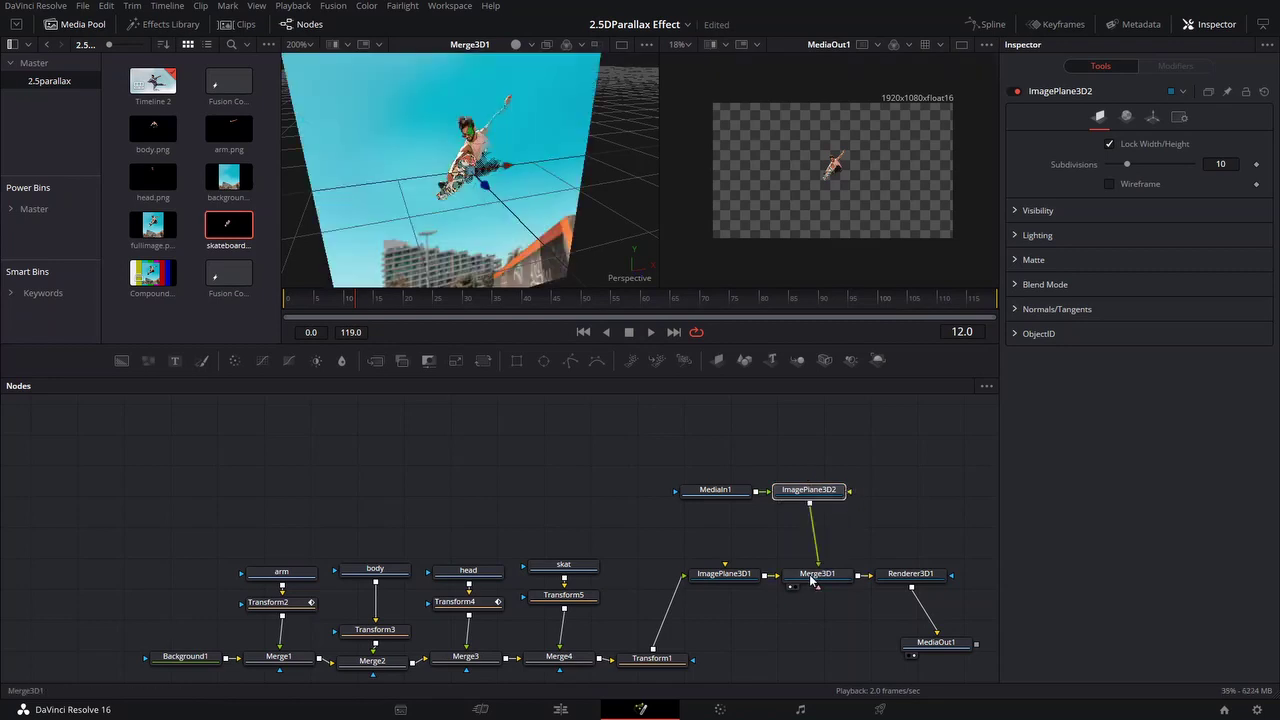
Push the background image plane behind the skateboarder to Z about -0.91 and set its scale to 1.5
left_click(740, 491)
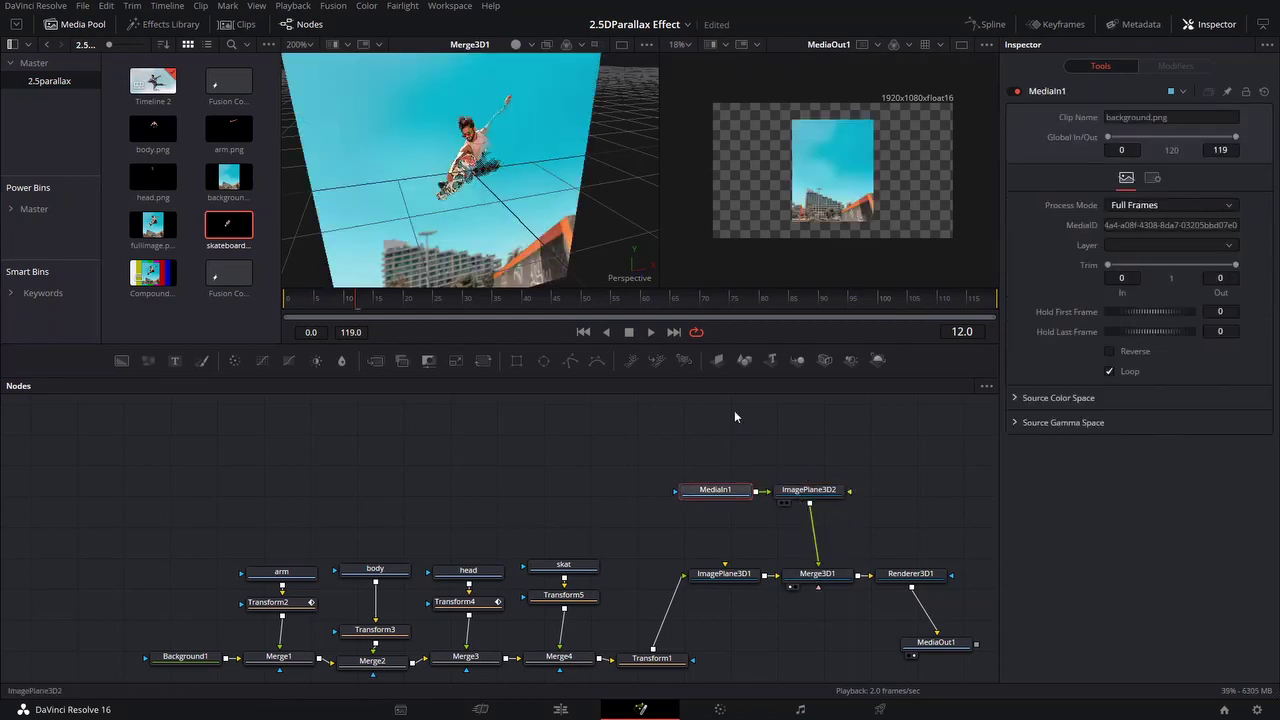
left_click(800, 490)
left_click_drag(487, 190, 446, 155)
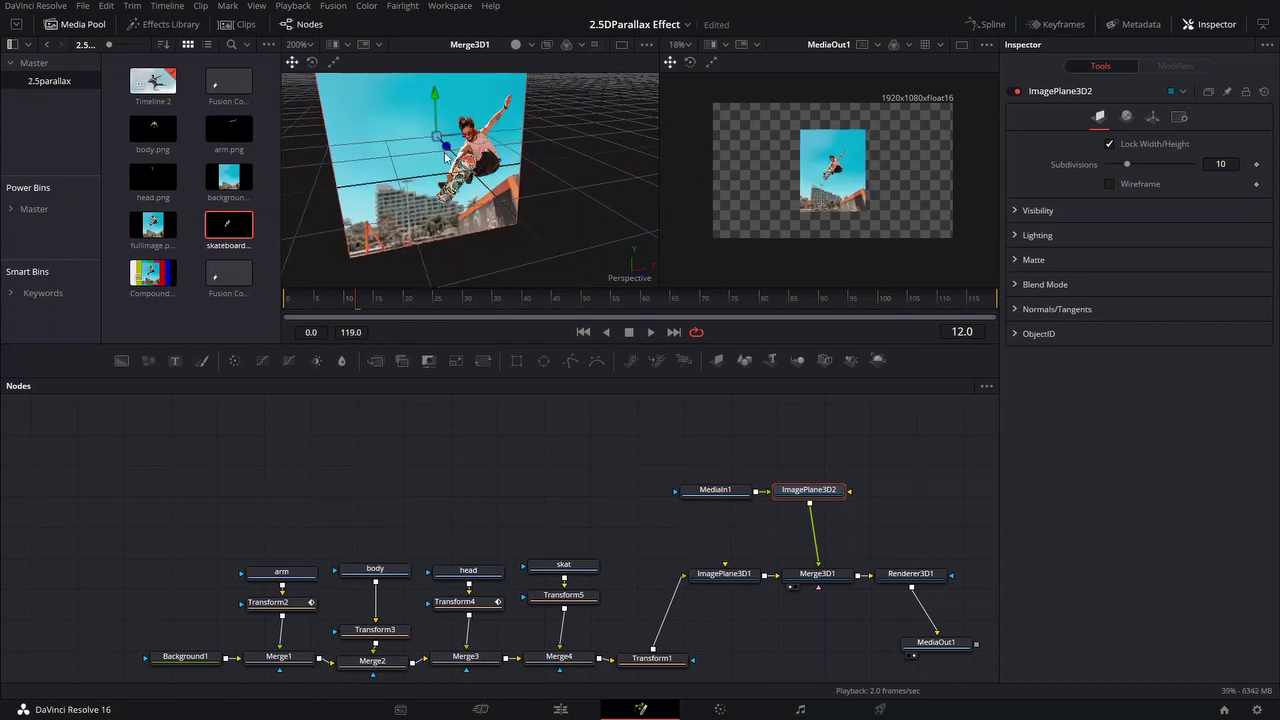
left_click(1152, 117)
left_click(1155, 396)
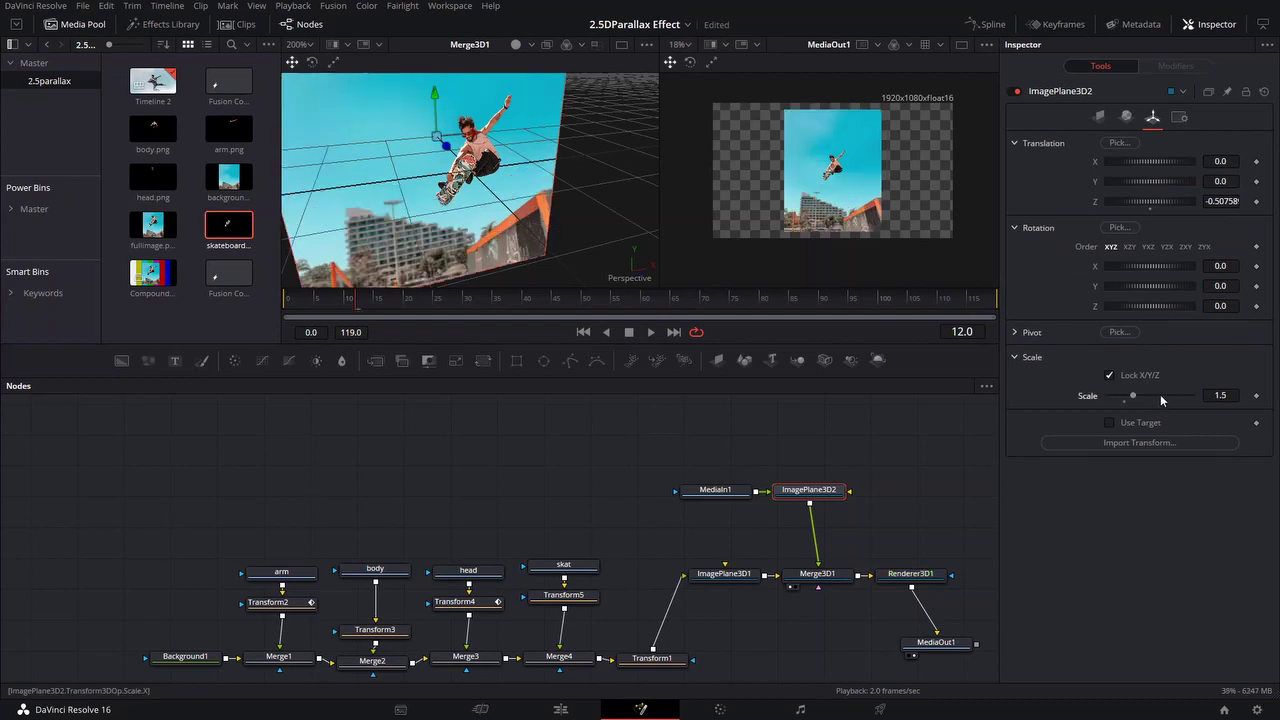
left_click(1162, 395)
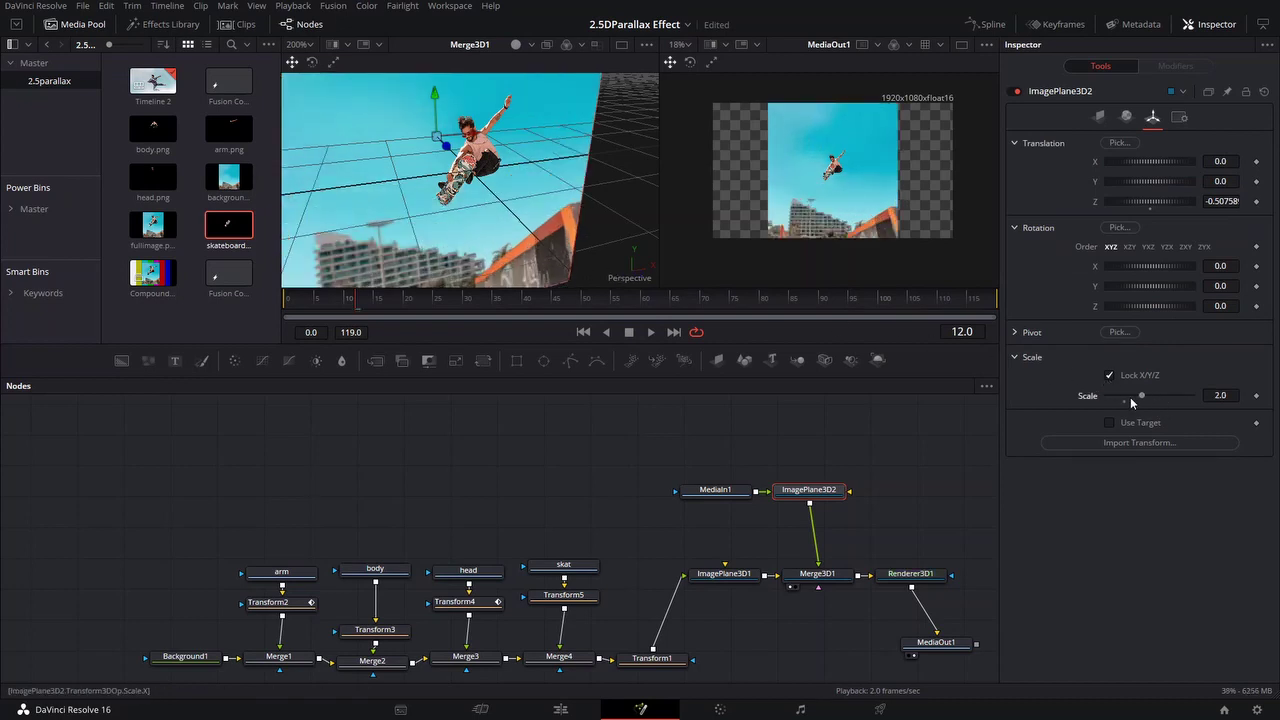
left_click(1131, 396)
left_click_drag(448, 147, 416, 139)
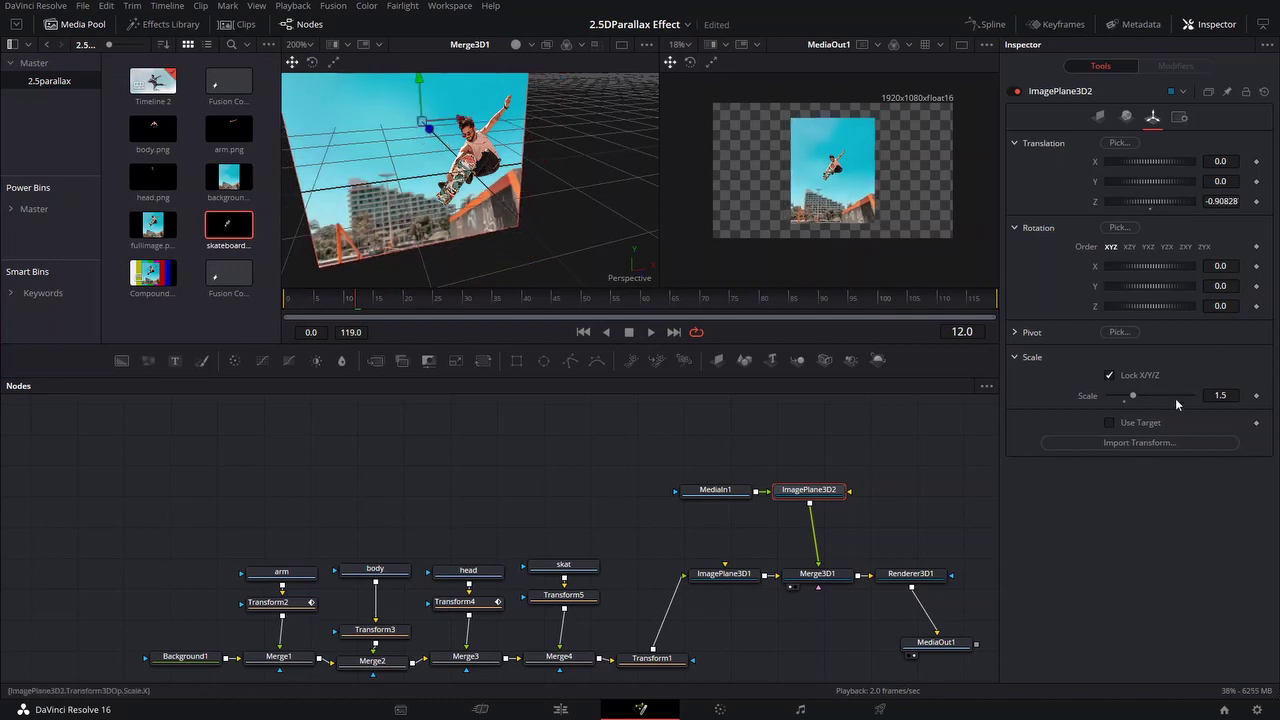
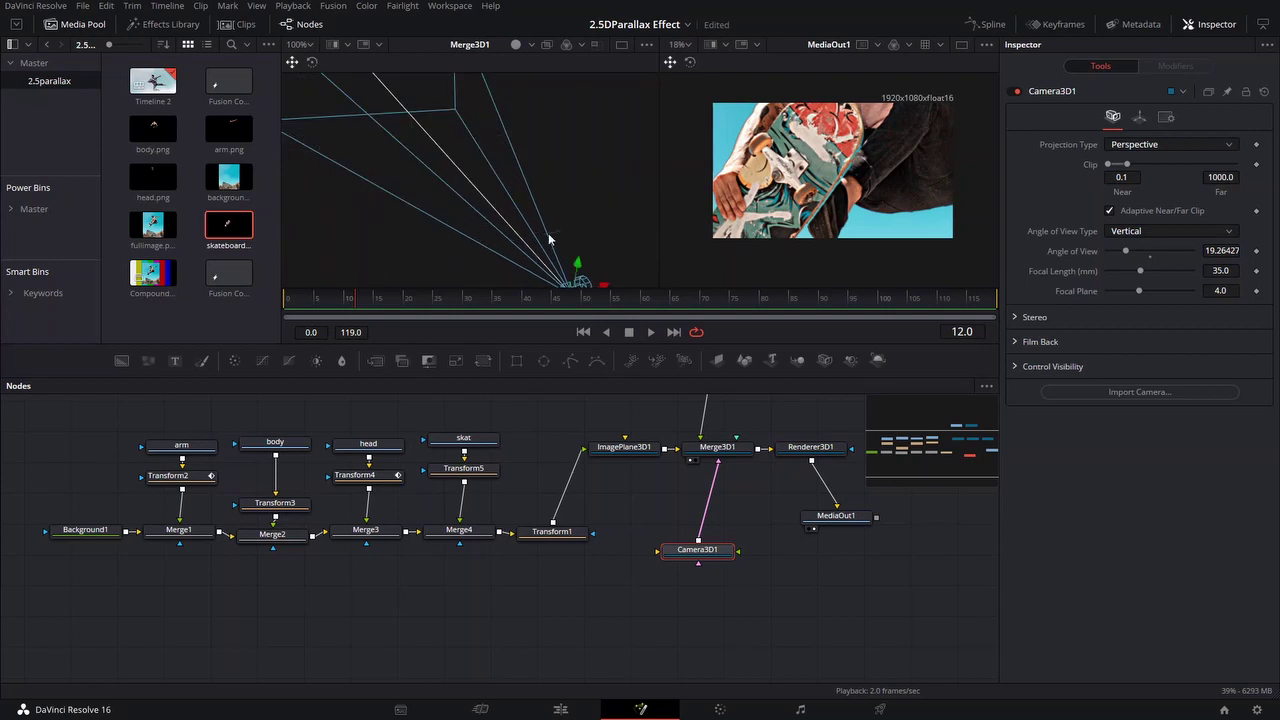
Pull Camera3D1 back to Z about 2.0 and keyframe its X, Y and Z translation at frame 66
scroll(548, 234, "down", 3)
left_click_drag(540, 252, 589, 331)
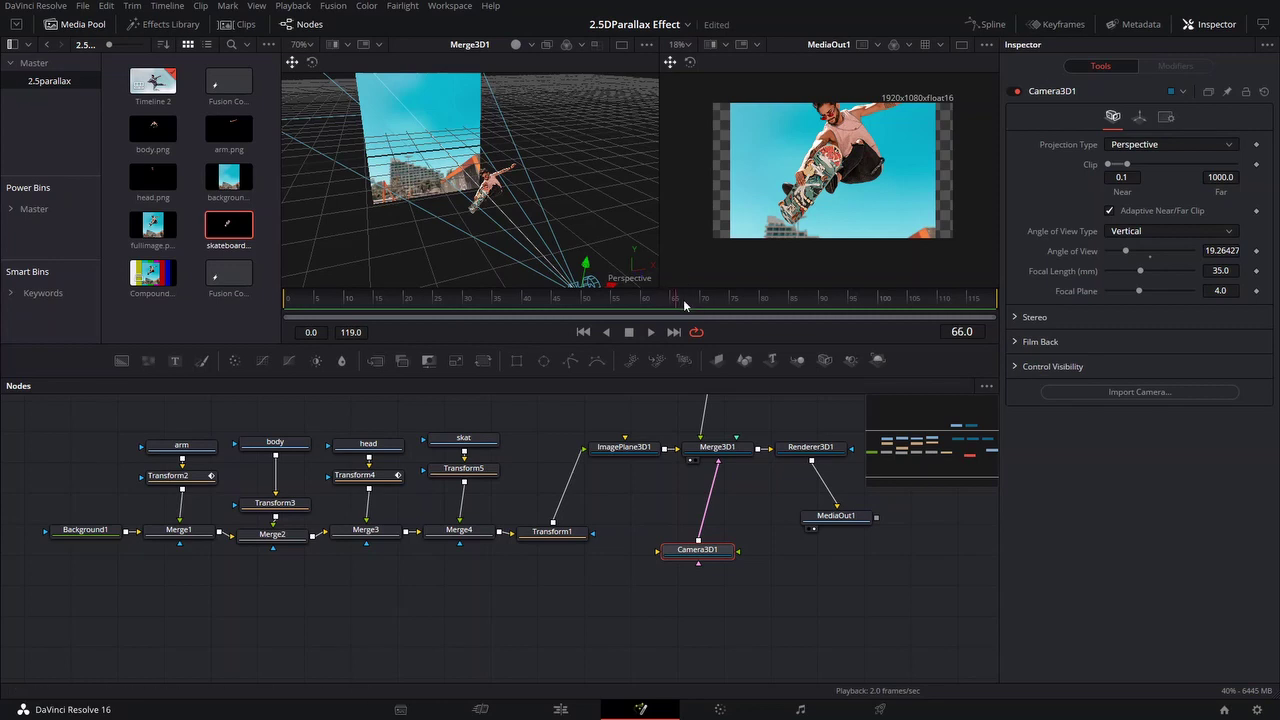
left_click(1139, 118)
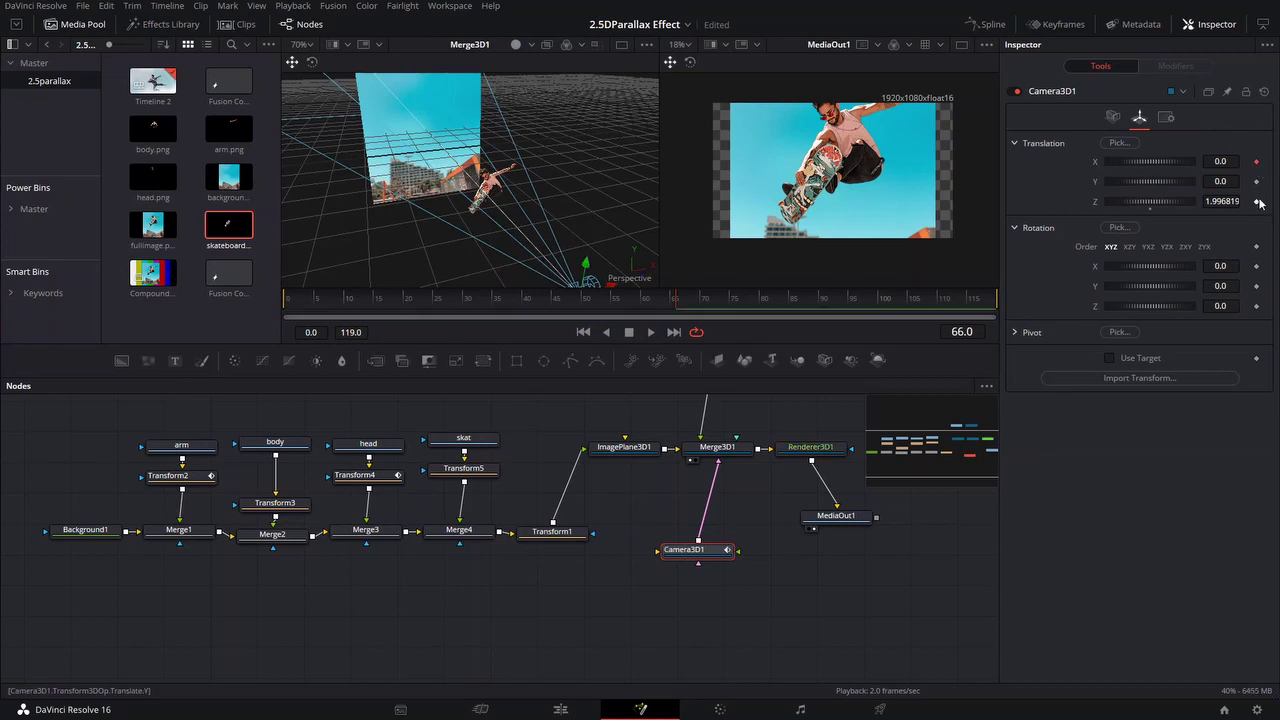
left_click(1256, 203)
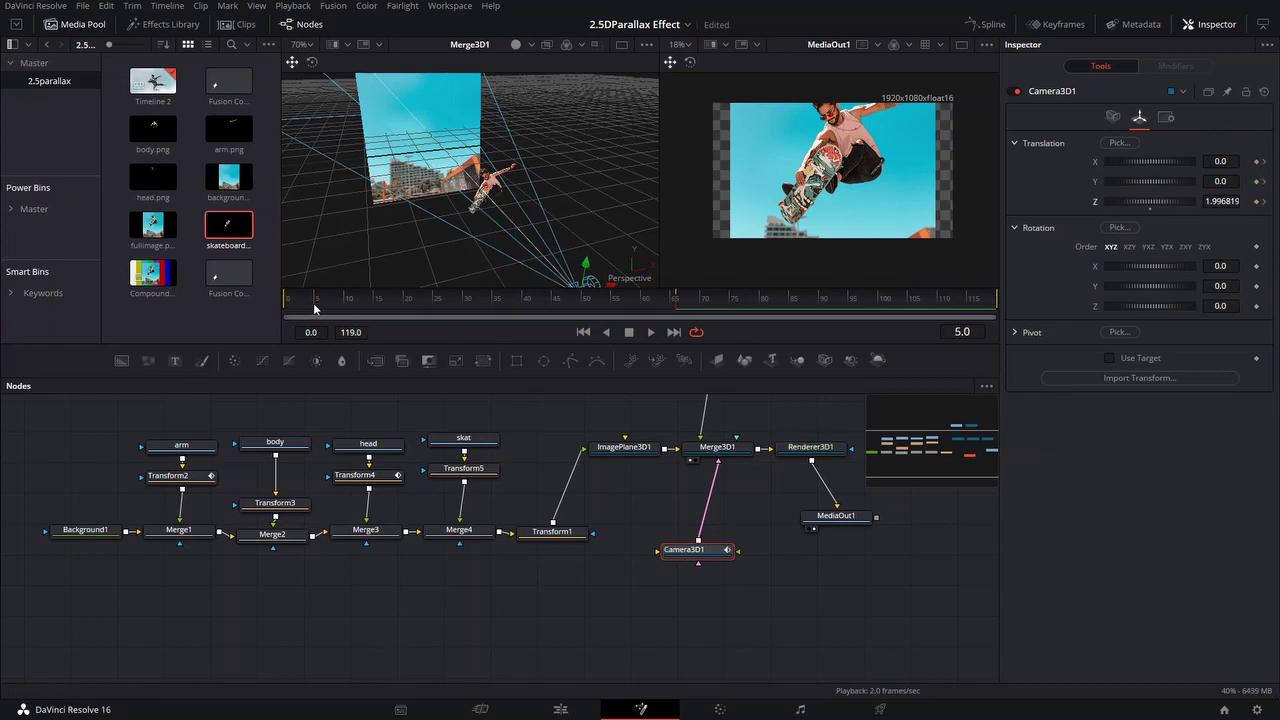
At frame 5, move Camera3D1 forward past the skateboarder to Y about -0.21 and Z about 0.04
left_click_drag(562, 241, 448, 104)
left_click_drag(503, 169, 425, 157)
scroll(425, 157, "up", 8)
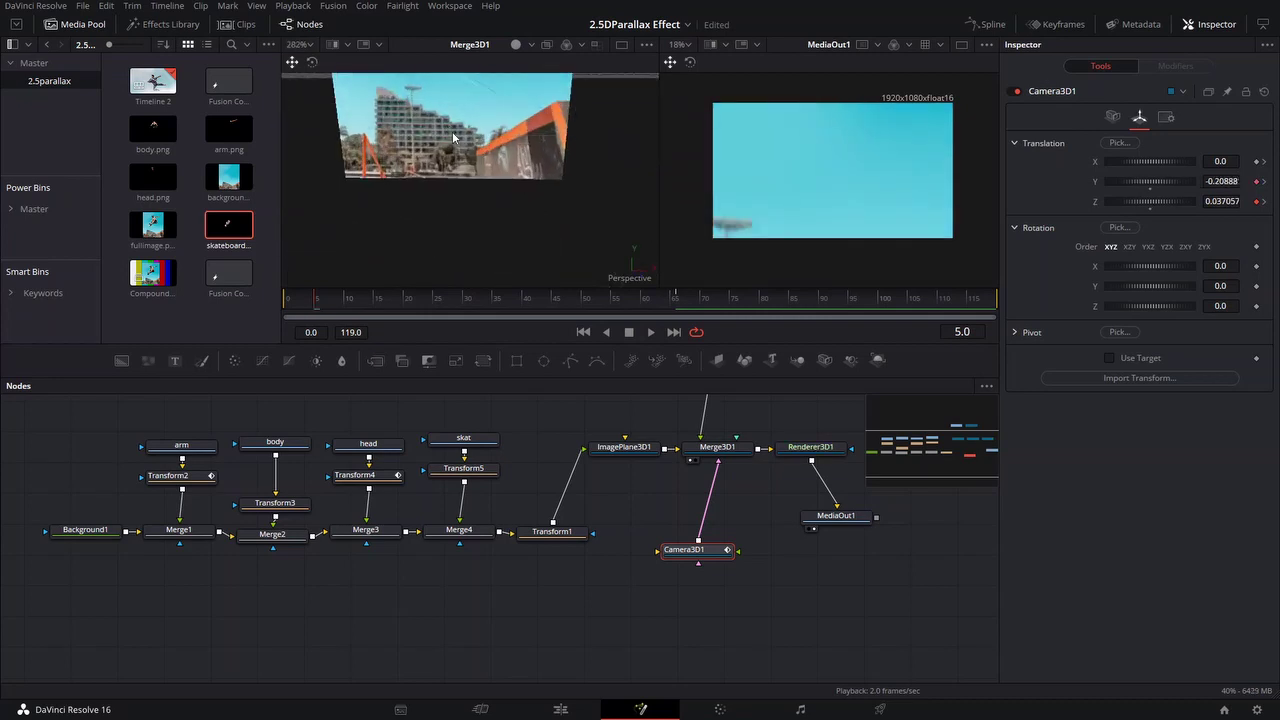
scroll(525, 196, "down", 4)
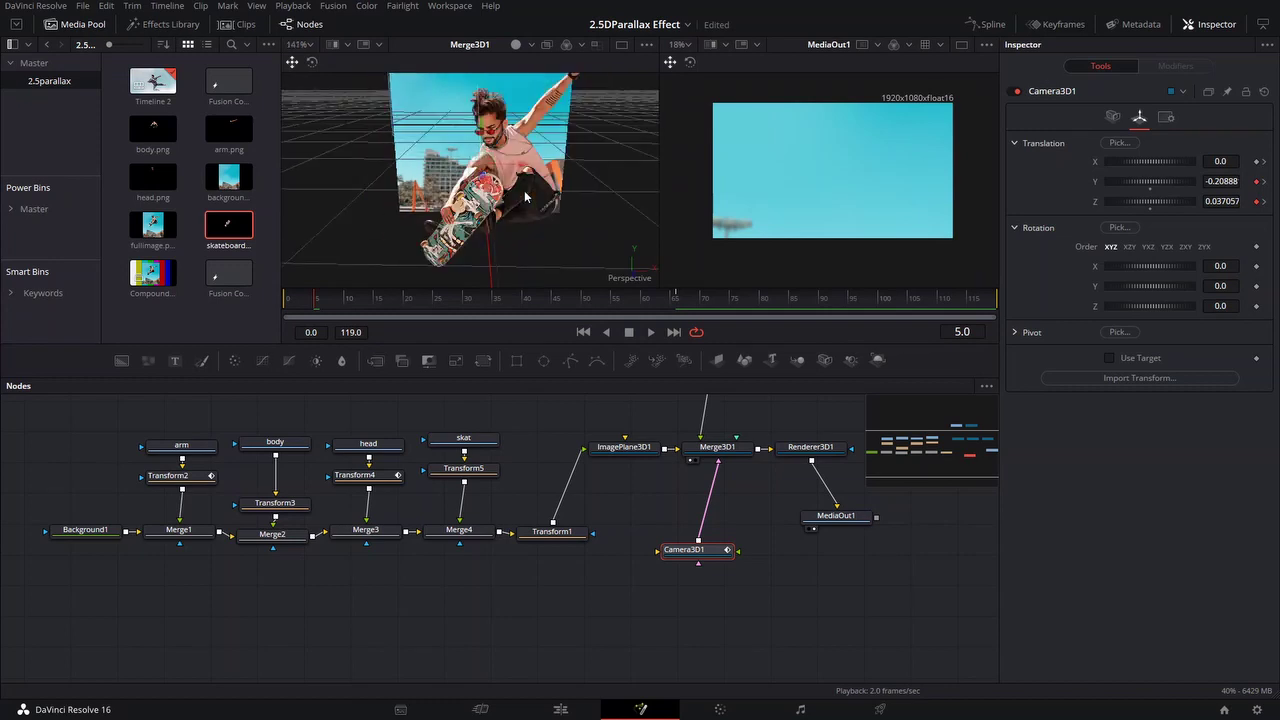
left_click_drag(525, 196, 497, 127)
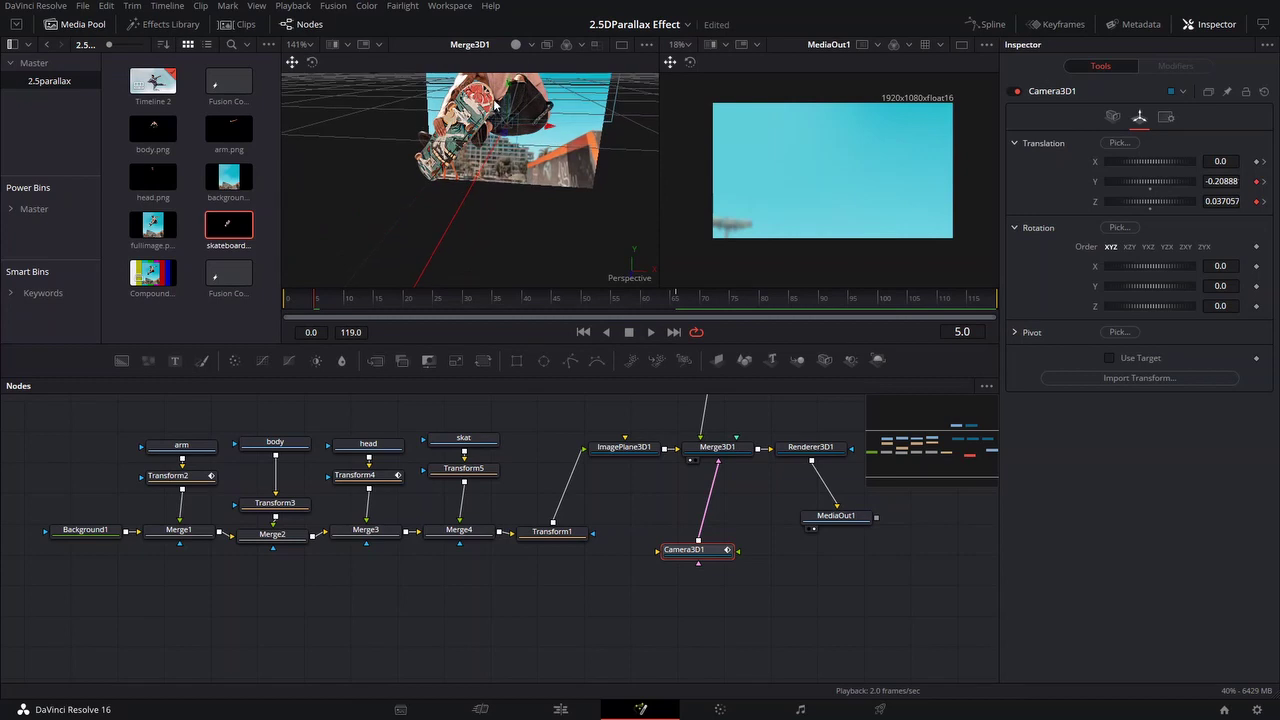
scroll(501, 125, "down", 3)
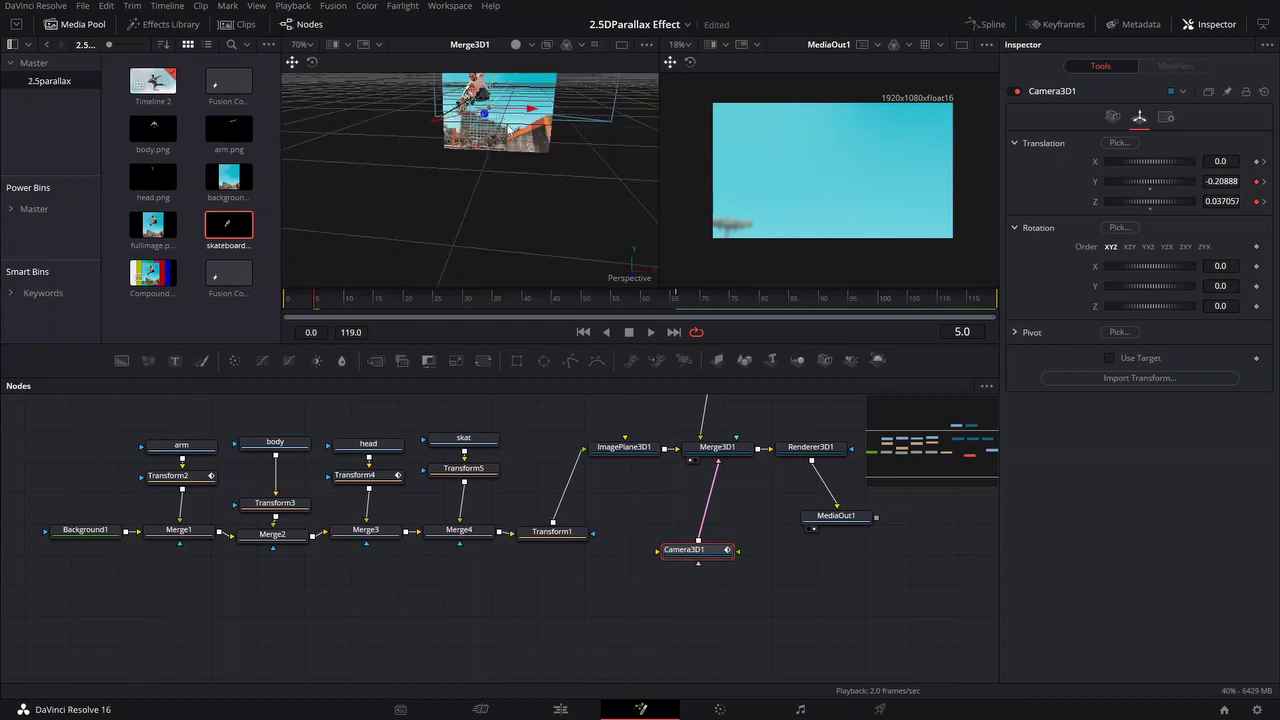
left_click_drag(504, 119, 519, 186)
scroll(593, 150, "up", 2)
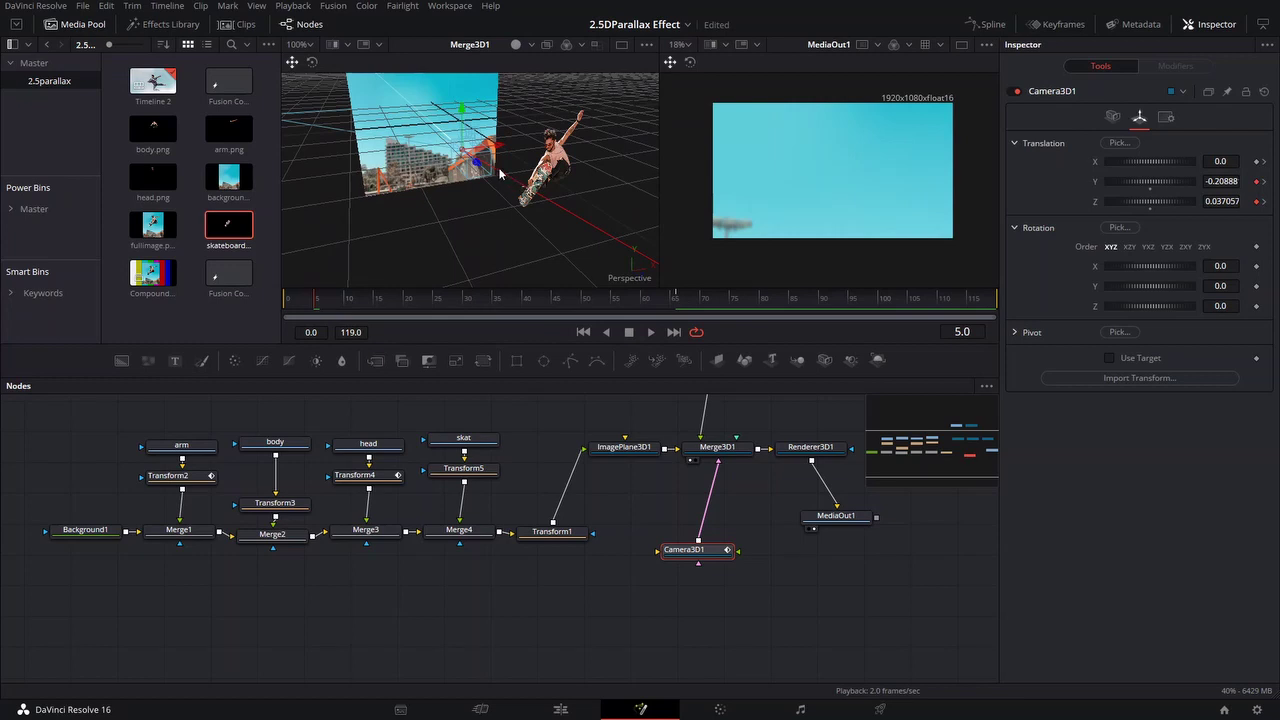
Scrub to frame 54 and check the camera's position in the 3D scene and the rendered view
left_click_drag(392, 300, 604, 333)
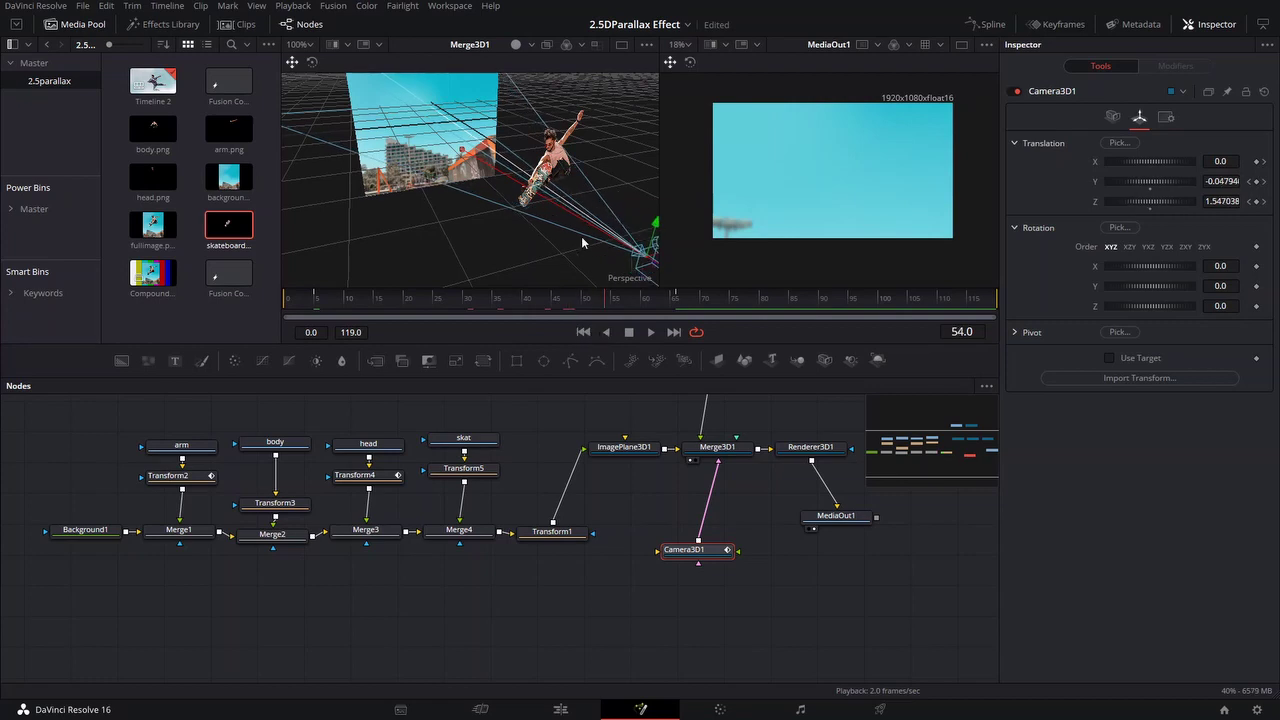
left_click_drag(510, 211, 502, 219)
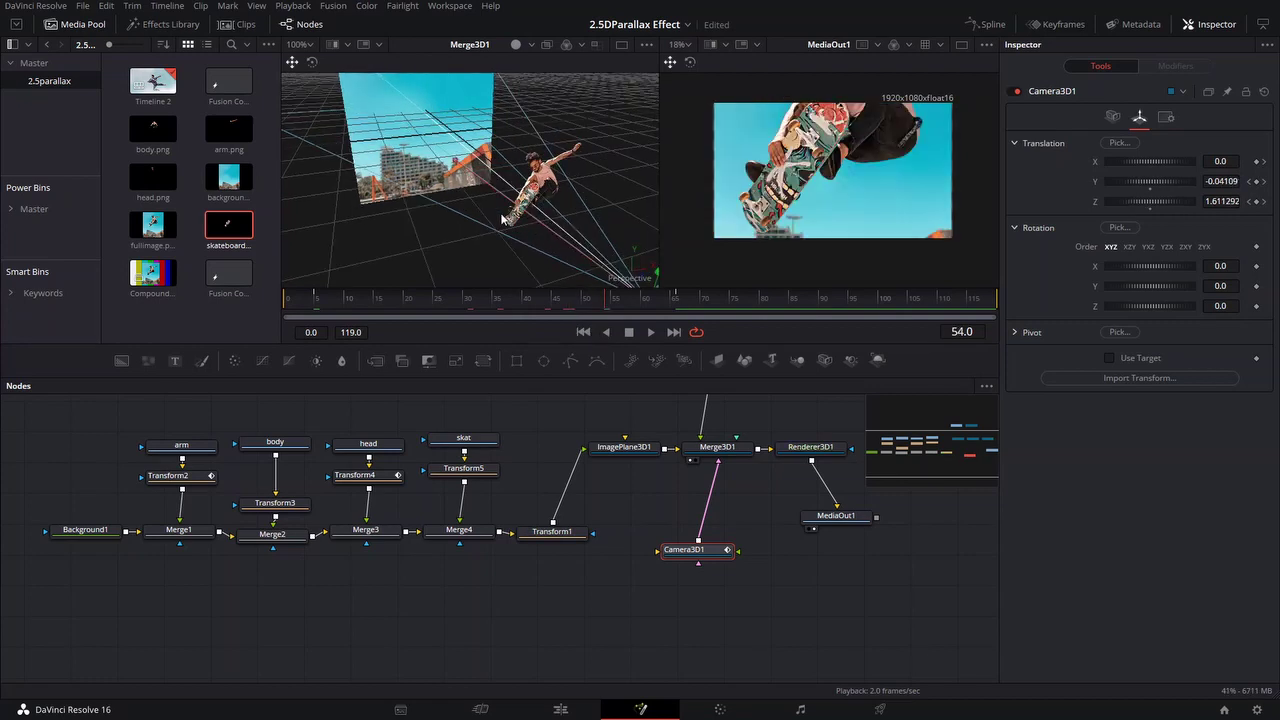
left_click_drag(636, 251, 584, 260)
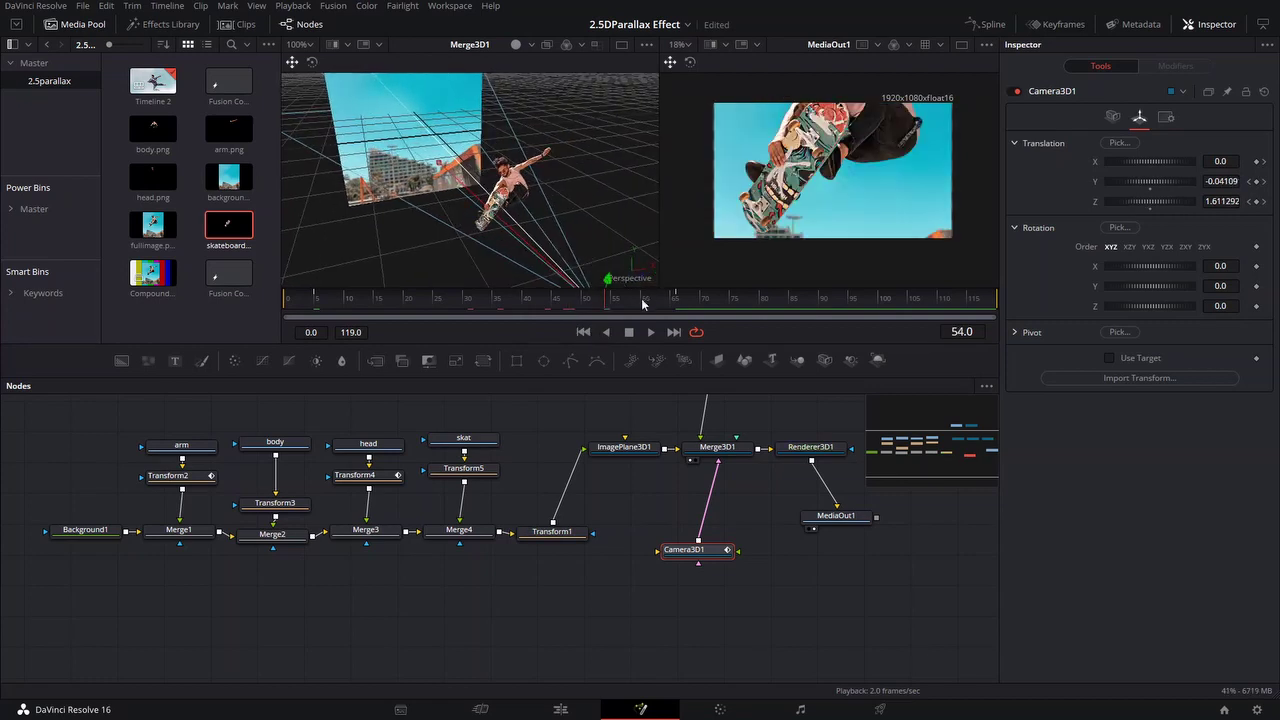
Keyframe the background image plane's 1.5 scale at frame 53 and its X, Y and Z translation at frame 20
left_click(601, 305)
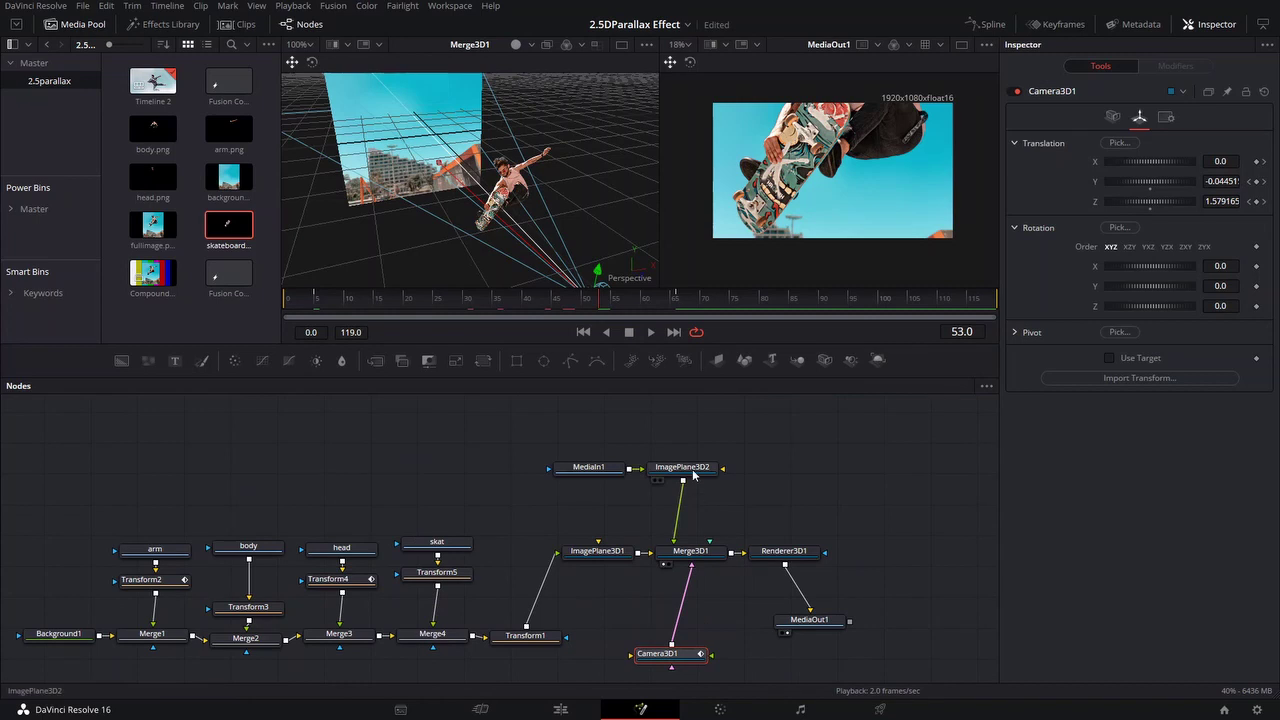
left_click(690, 467)
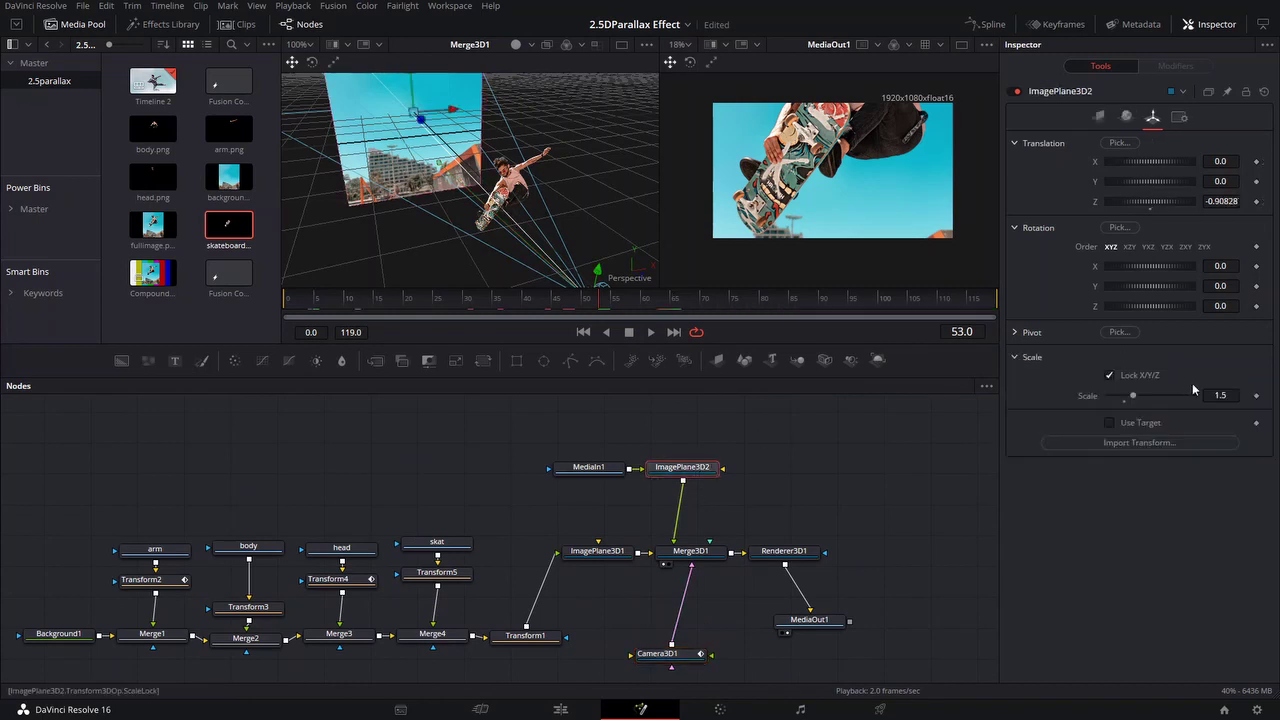
left_click(1256, 395)
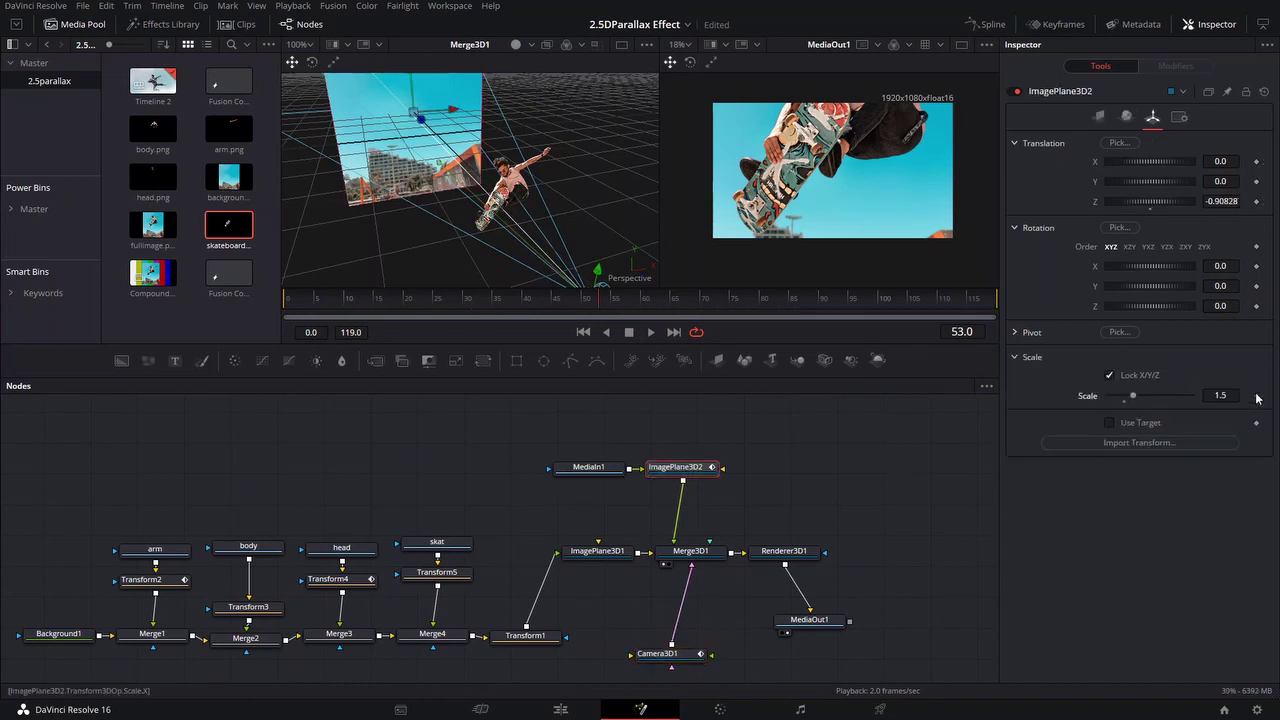
left_click(1256, 162)
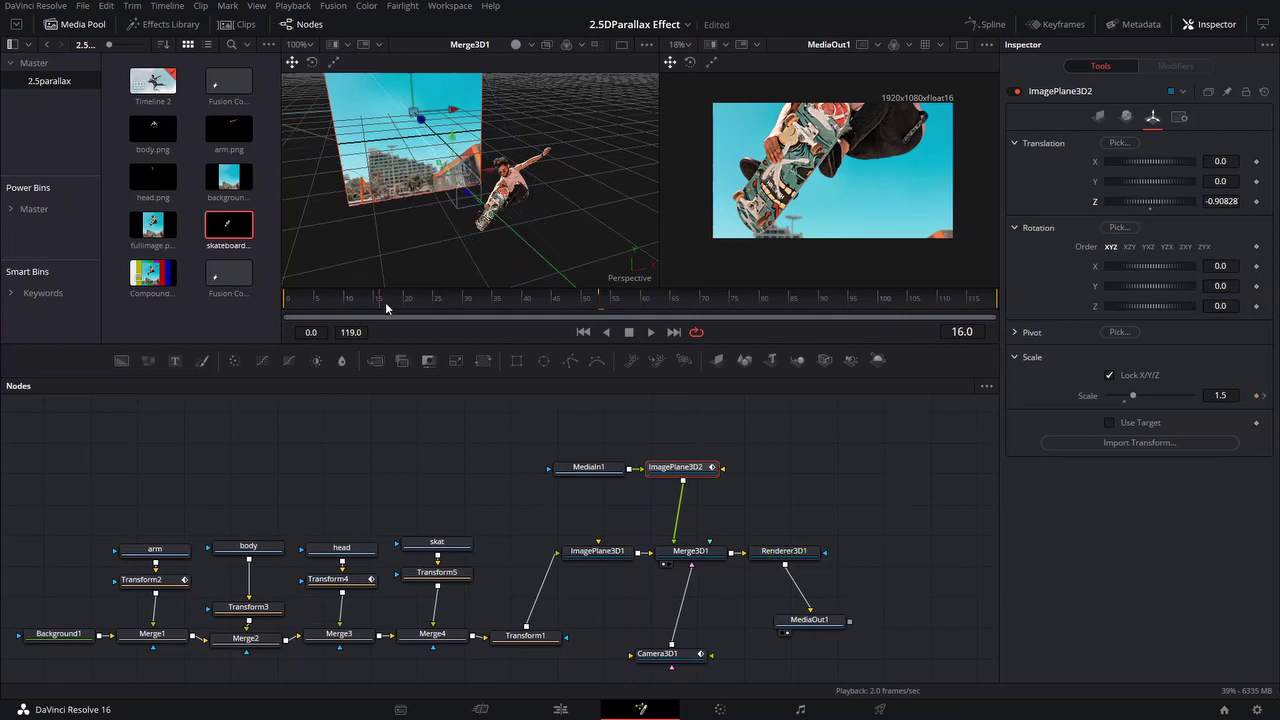
left_click_drag(385, 302, 407, 302)
left_click(1256, 161)
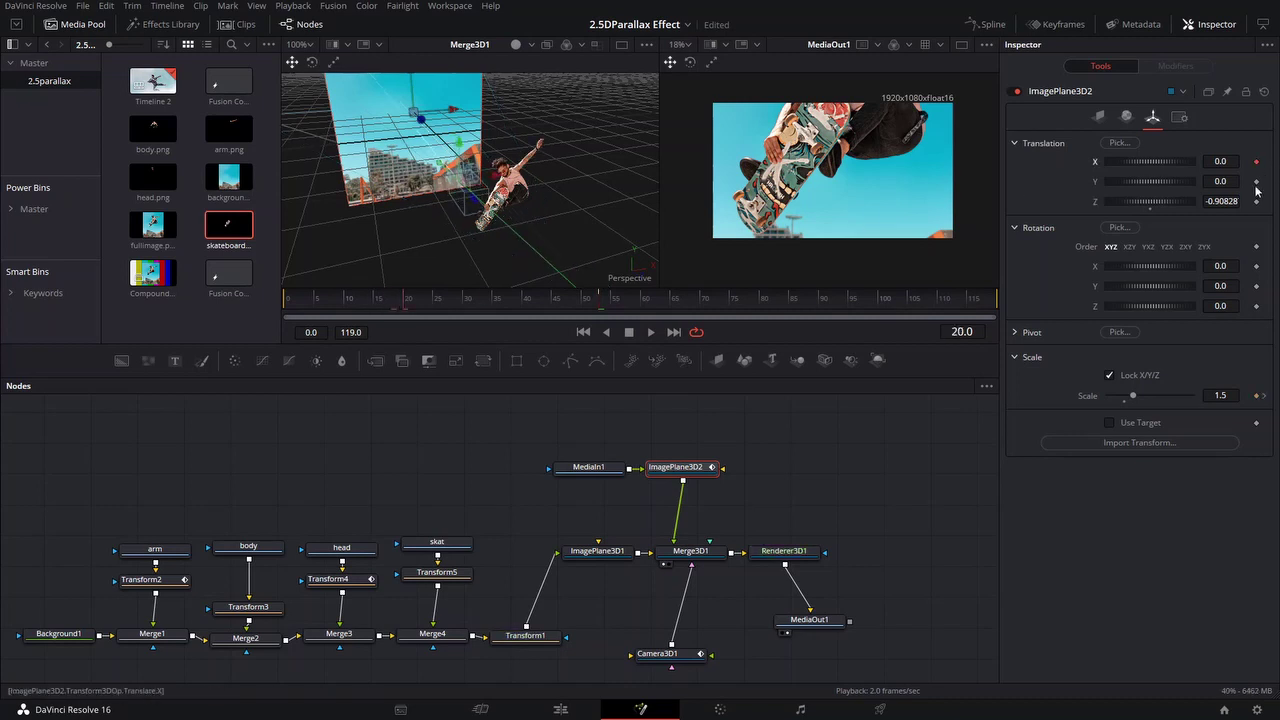
left_click(1256, 181)
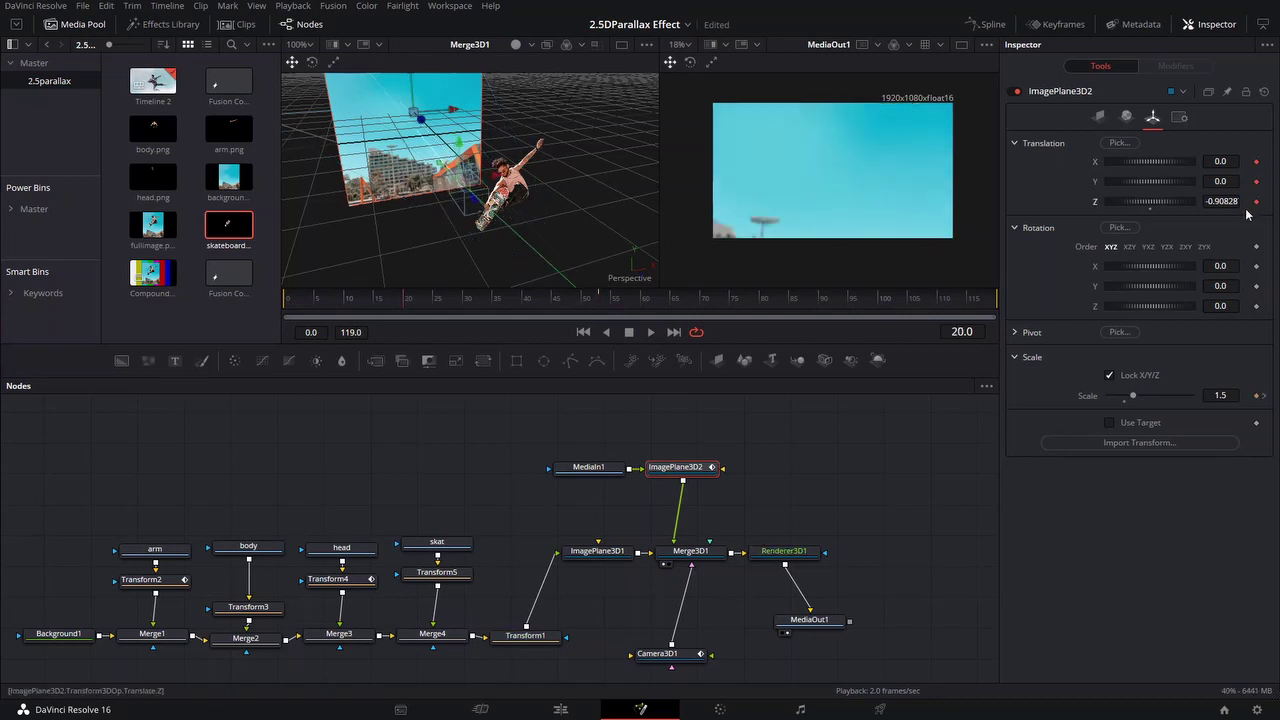
At frame 66, set the background image plane's scale to 1.89, Y to about 0.609 and Z to -0.91
left_click_drag(662, 303, 680, 306)
left_click(660, 653)
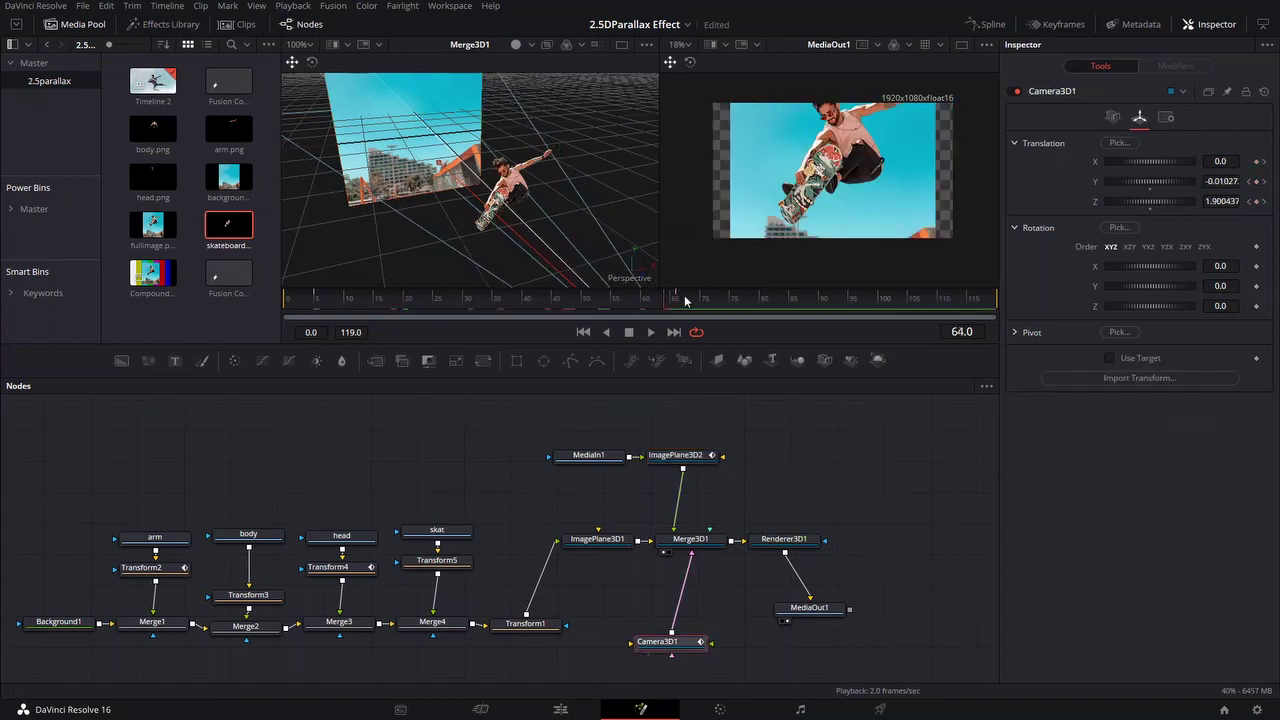
left_click(680, 456)
left_click_drag(1132, 395, 1140, 398)
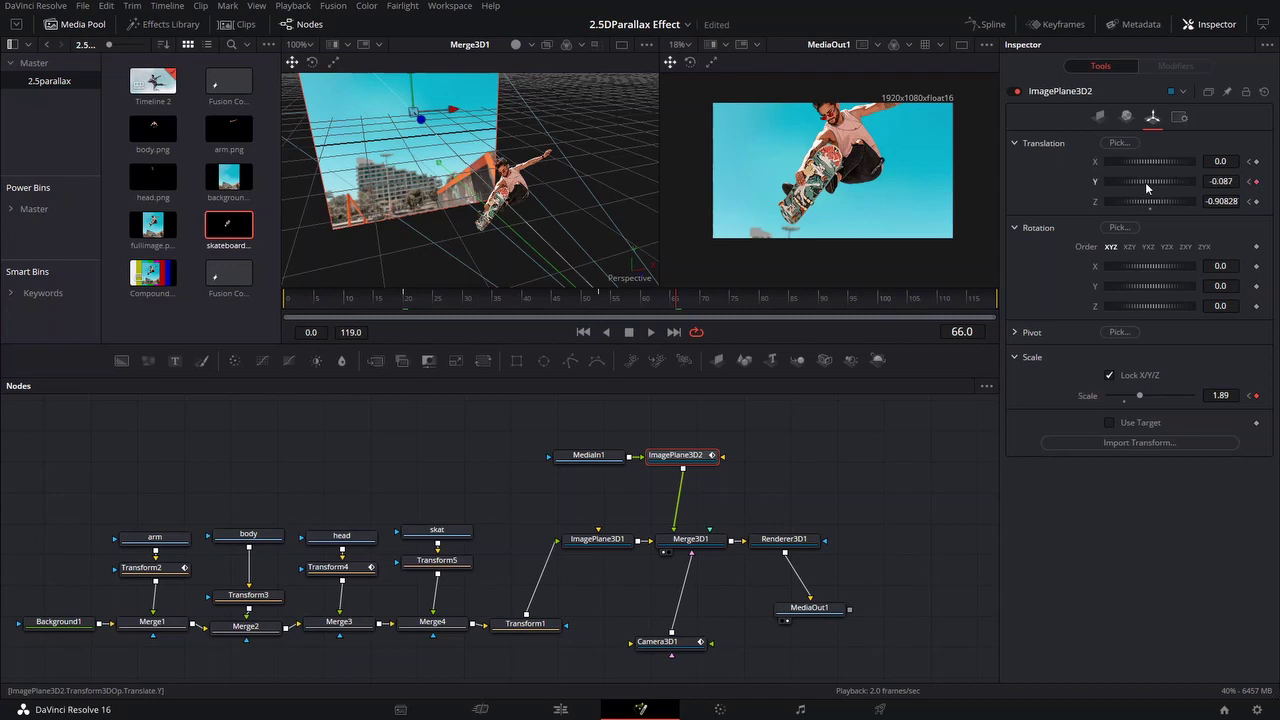
left_click_drag(1145, 182, 1167, 204)
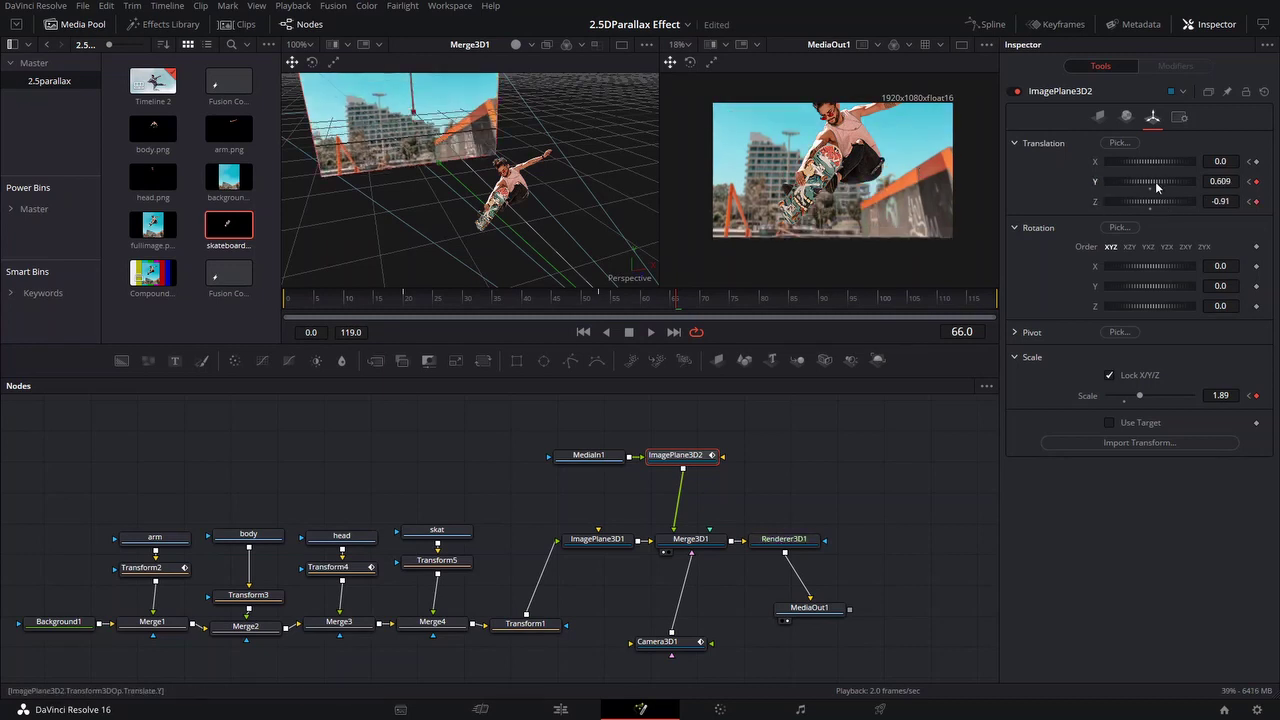
Pull the camera farther back and raise it slightly at frame 66, and save the project
scroll(594, 186, "down", 3)
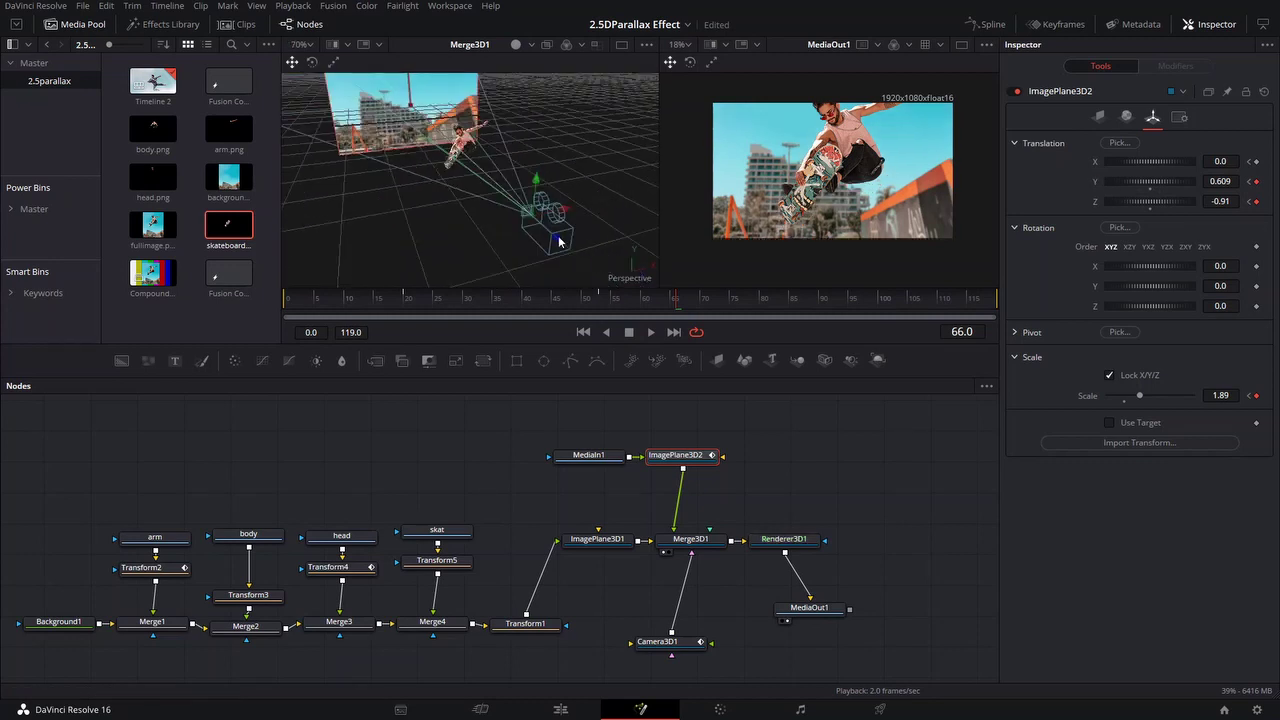
left_click_drag(557, 240, 581, 253)
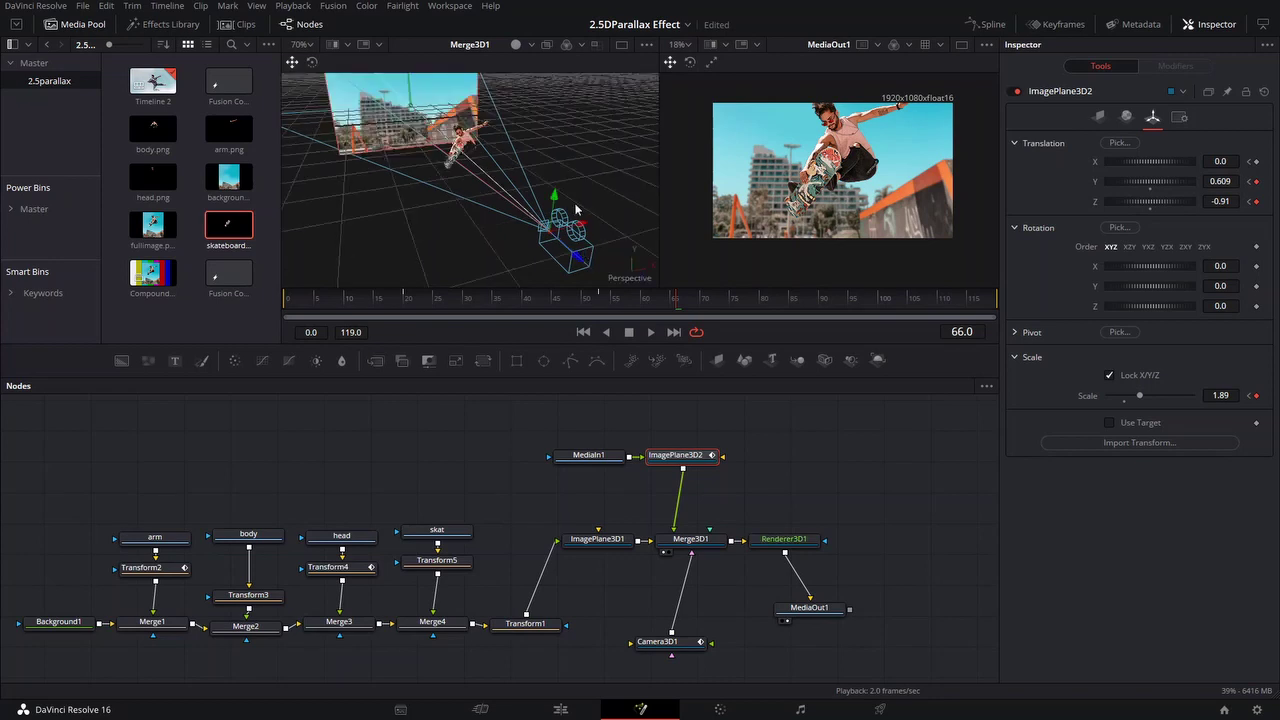
left_click_drag(557, 197, 556, 190)
key("ctrl+s")
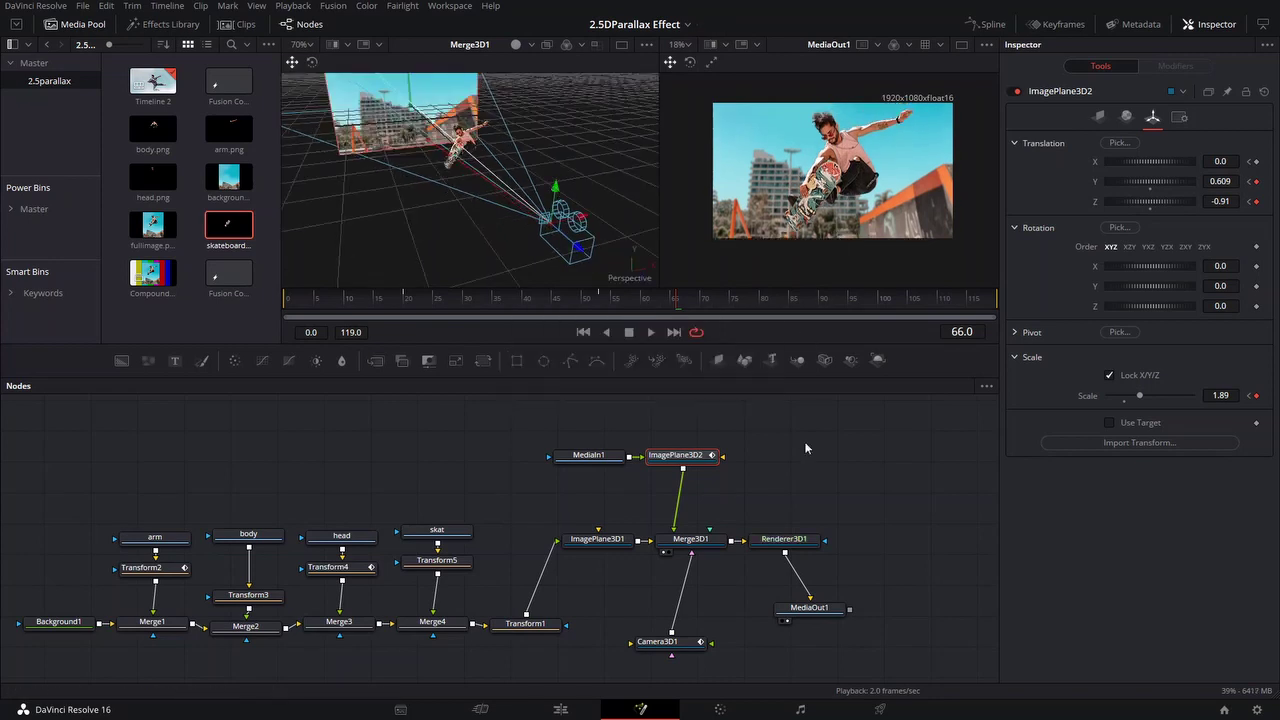
Play the parallax animation from frame 0 with the rendered view enlarged
scroll(868, 221, "up", 2)
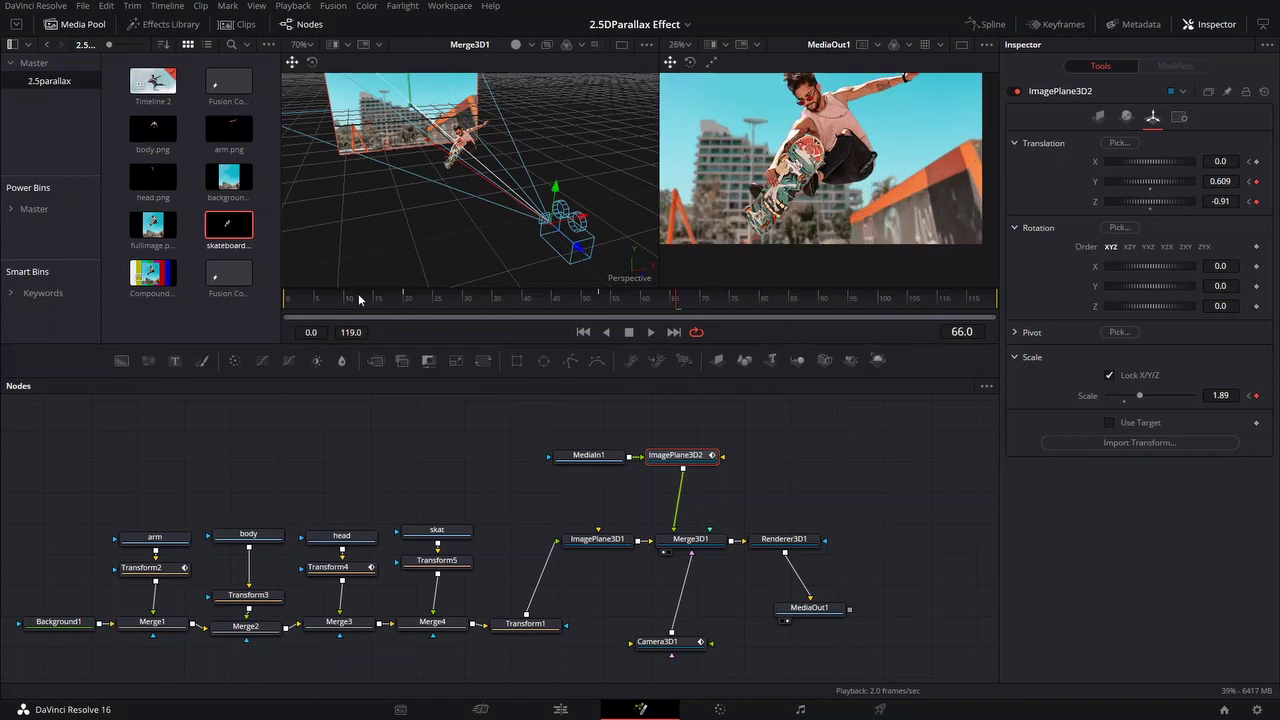
left_click(288, 301)
key("space")
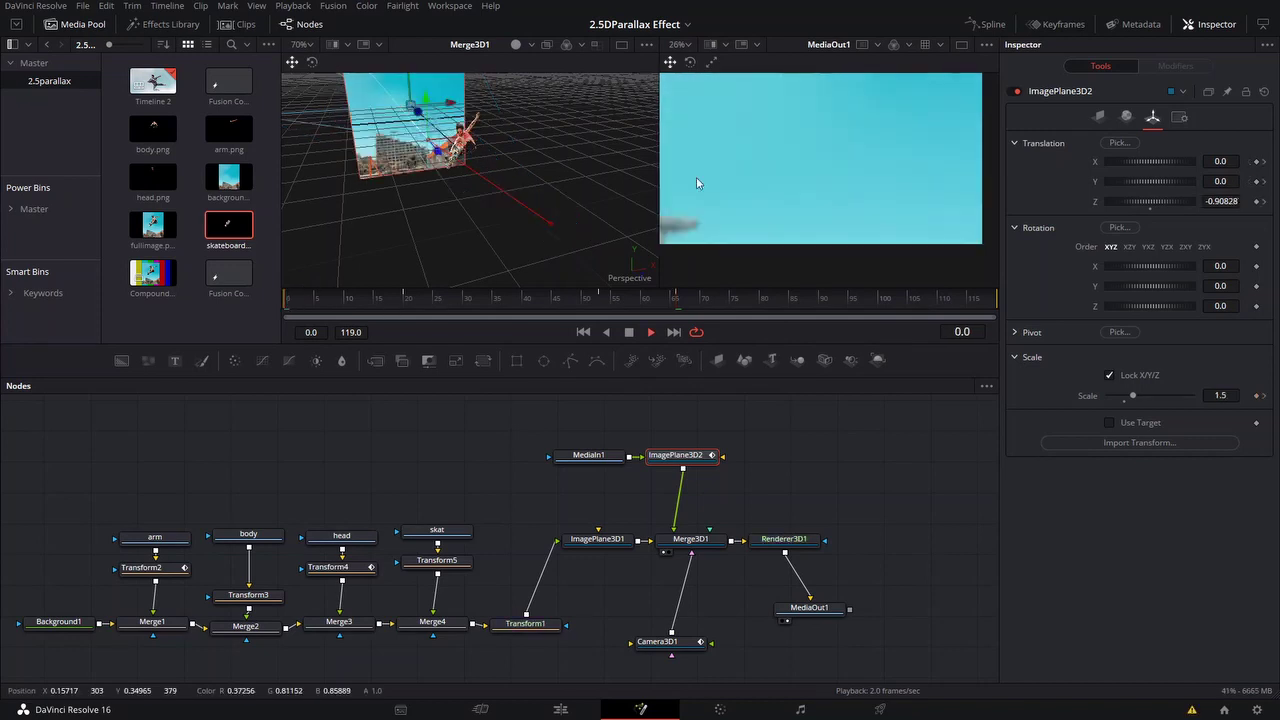
Show the animation curves of Transform2, Transform4, ImagePlane3D2 and Camera3D1 in the Spline editor, save the project, and close the editor
left_click(990, 26)
left_click(688, 421)
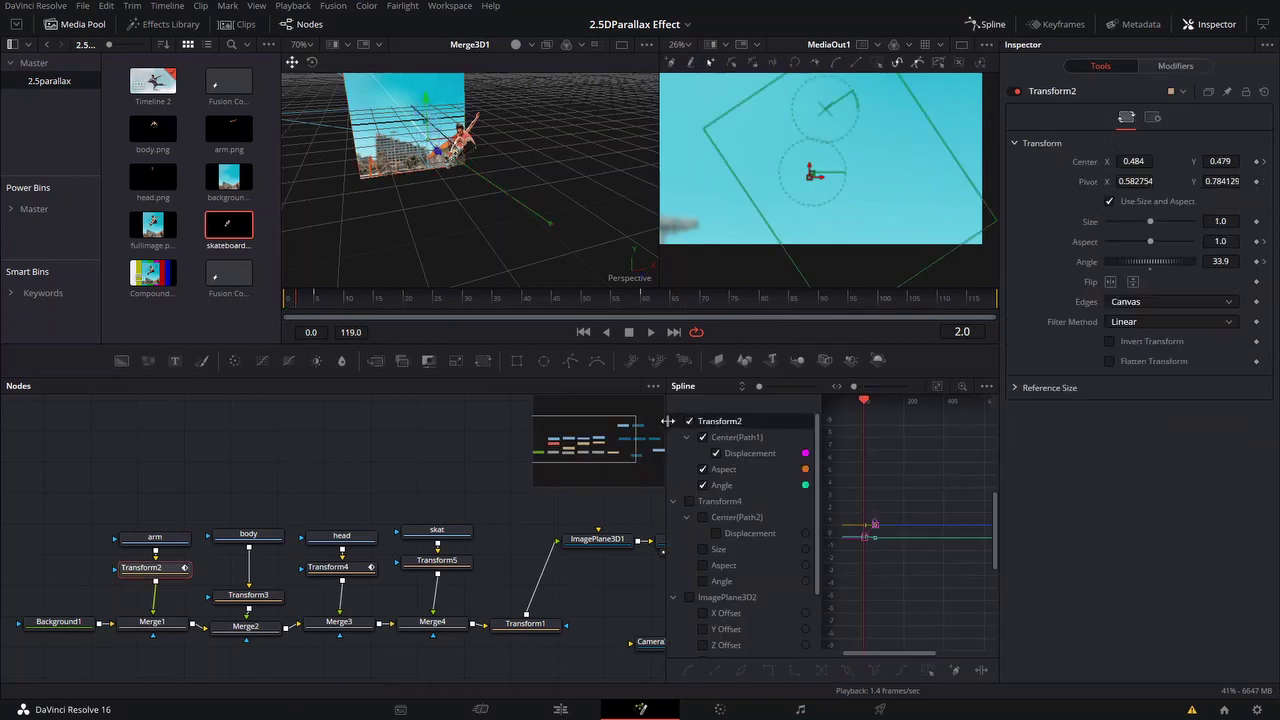
left_click(673, 421)
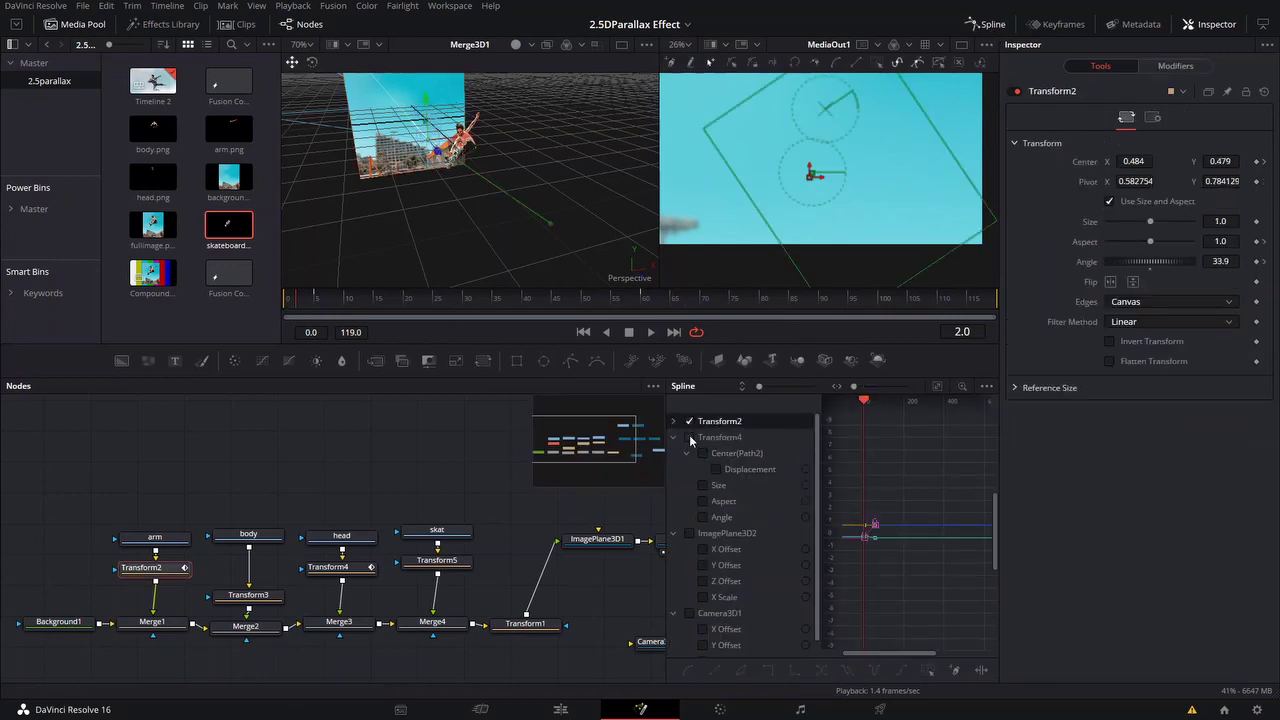
left_click(688, 437)
left_click(673, 437)
left_click(688, 453)
left_click(673, 453)
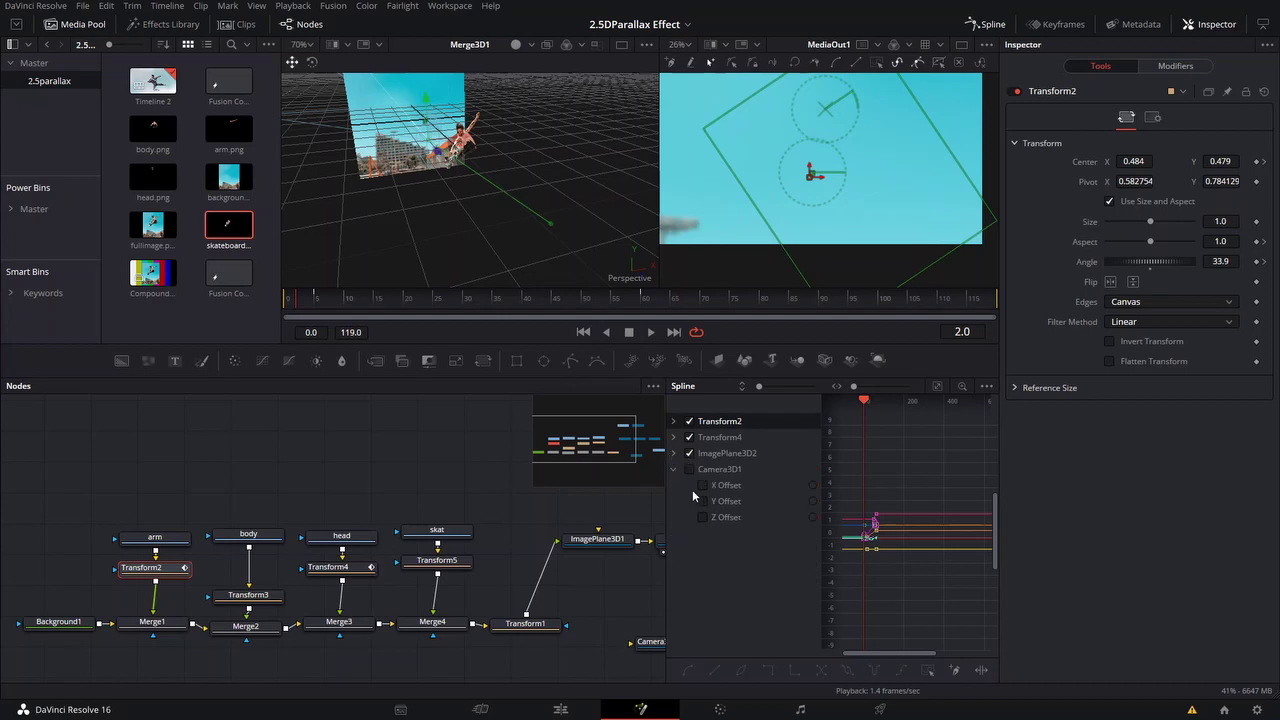
left_click(688, 469)
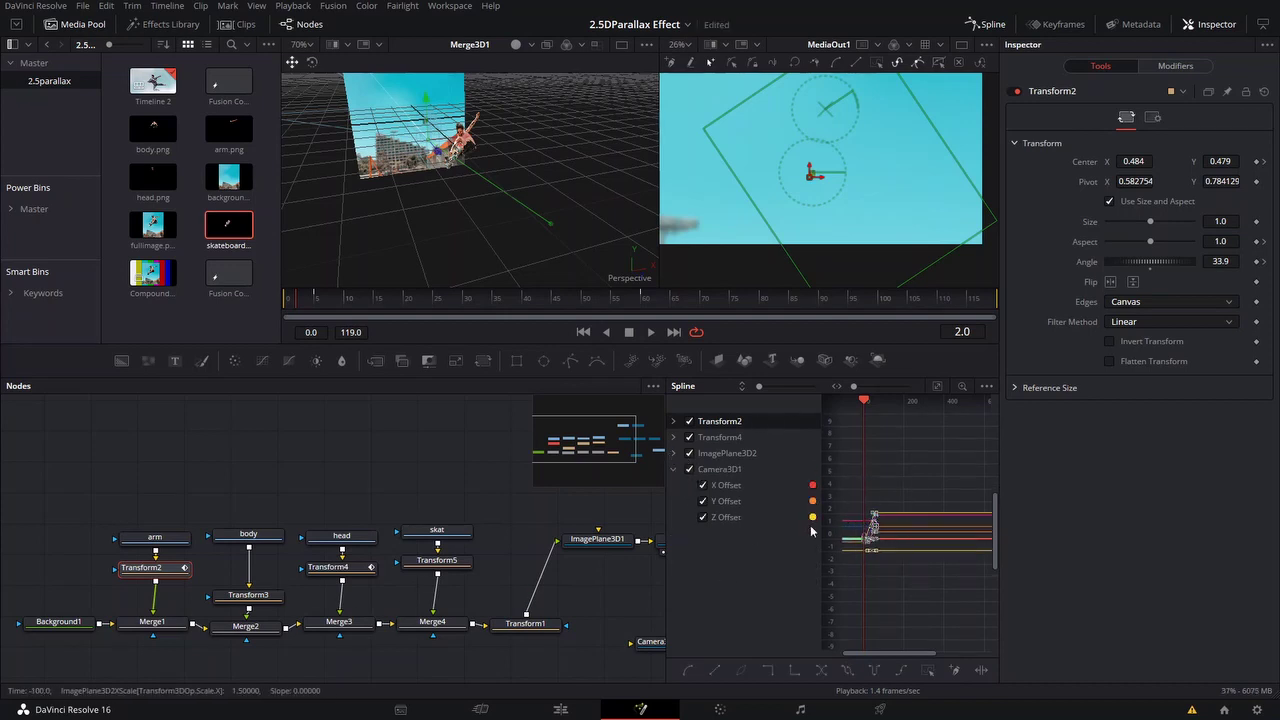
key("ctrl+s")
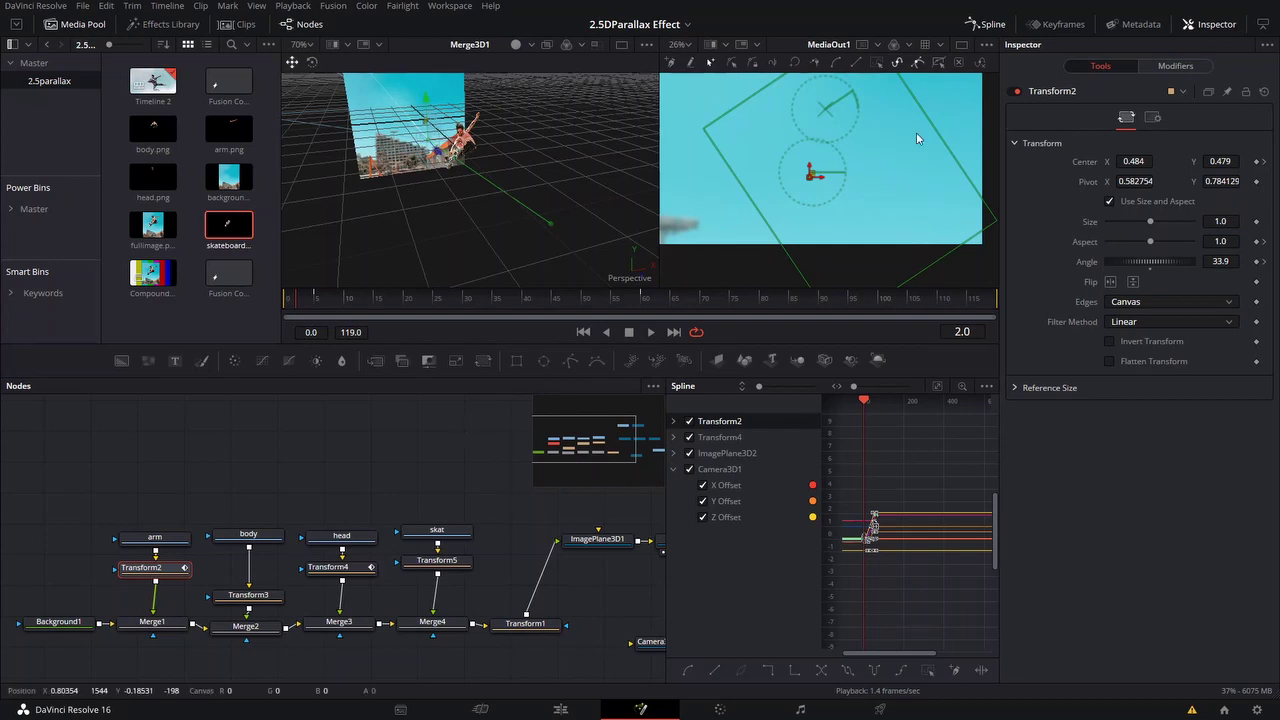
left_click(991, 30)
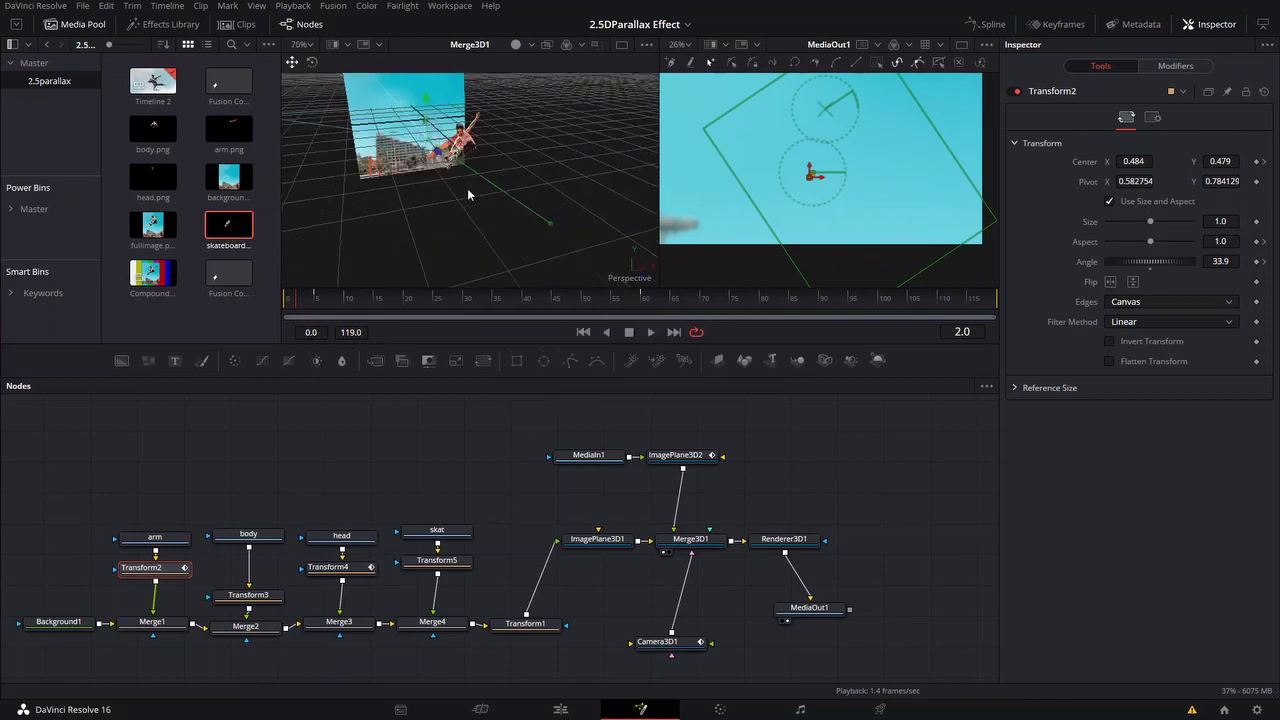
Examine the layered 3D scene from different angles and distances, including the camera's position at frame 37
scroll(468, 190, "up", 1)
mouse_move(468, 190)
left_mouse_down()
mouse_move(450, 160)
mouse_move(476, 183)
left_mouse_up()
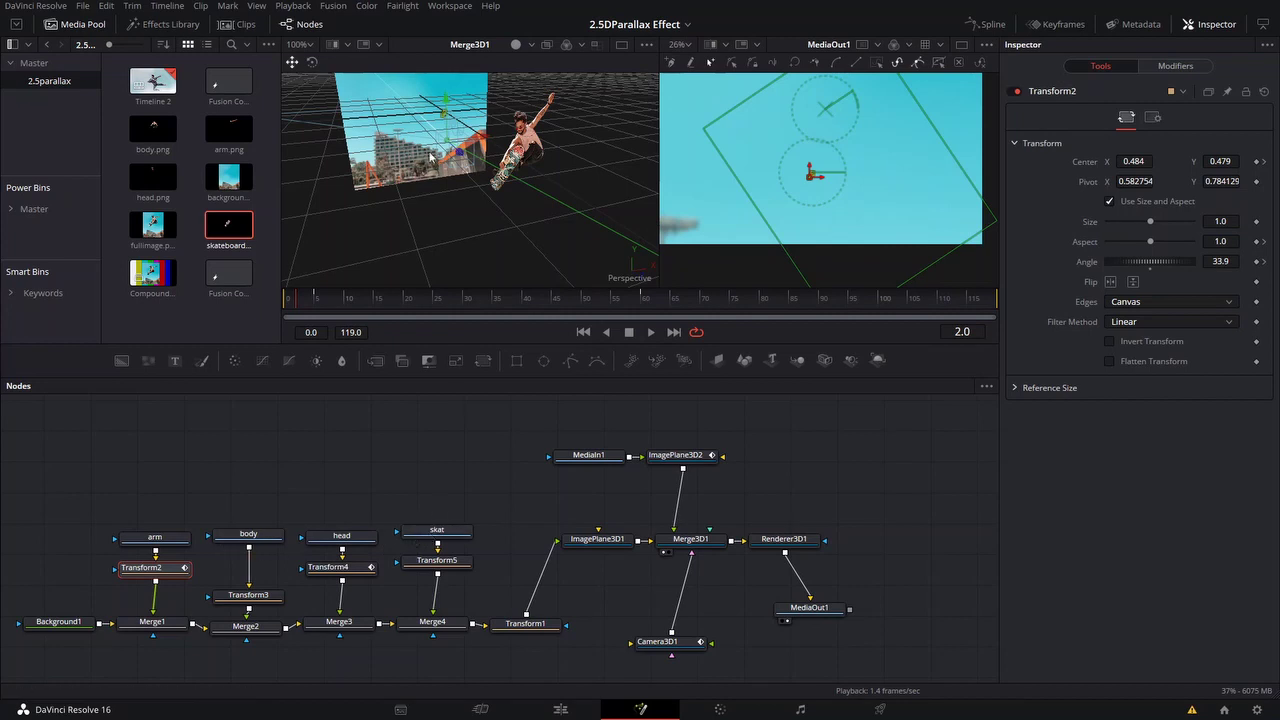
scroll(517, 129, "up", 3)
scroll(442, 147, "down", 2)
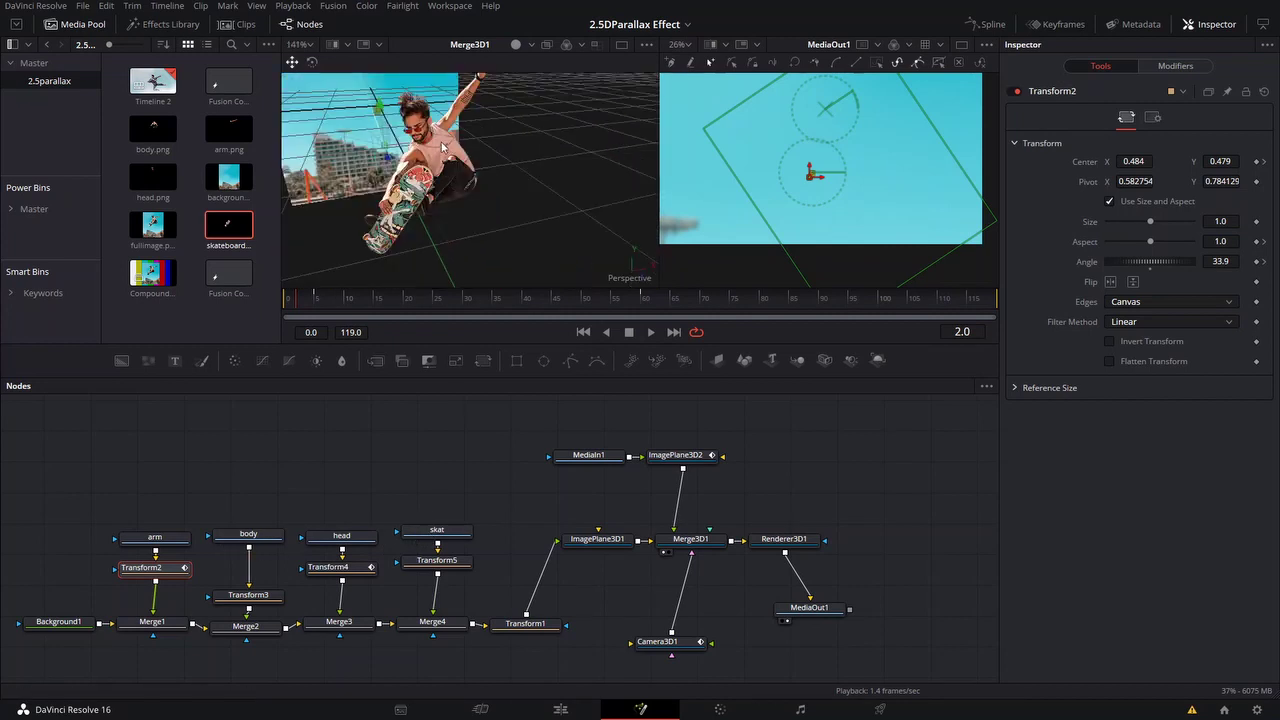
scroll(457, 160, "down", 4)
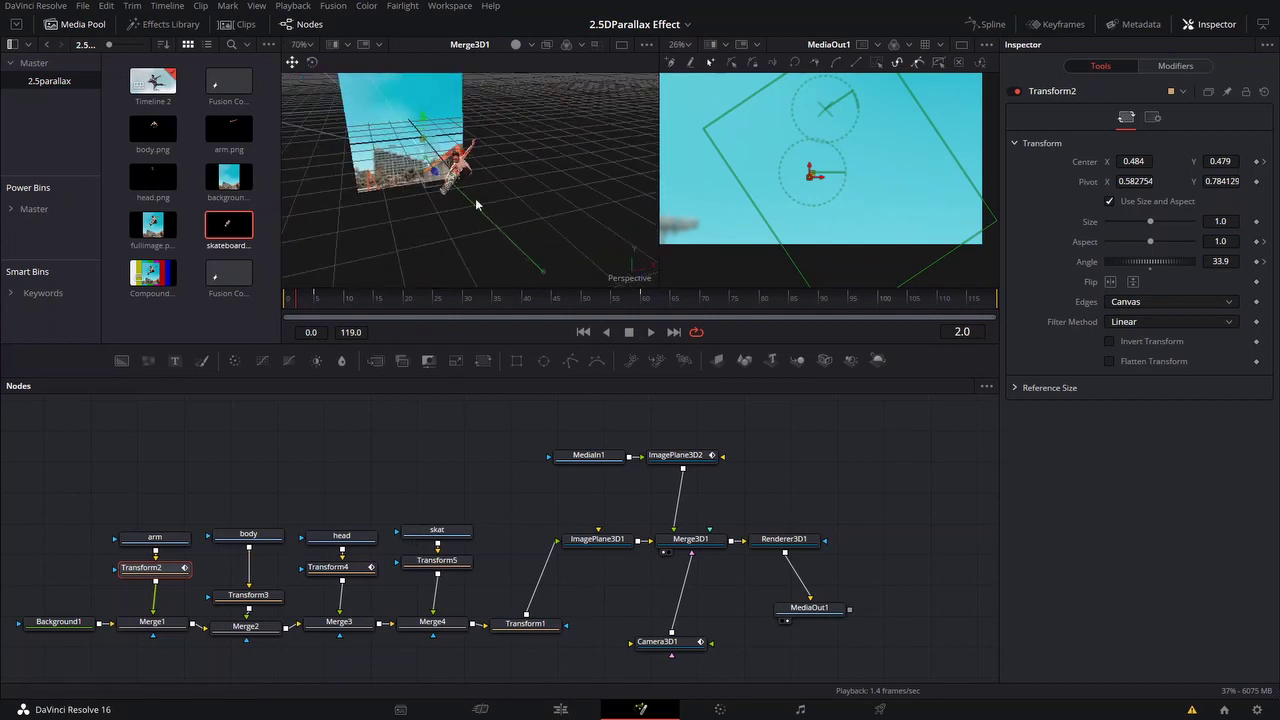
left_click(503, 298)
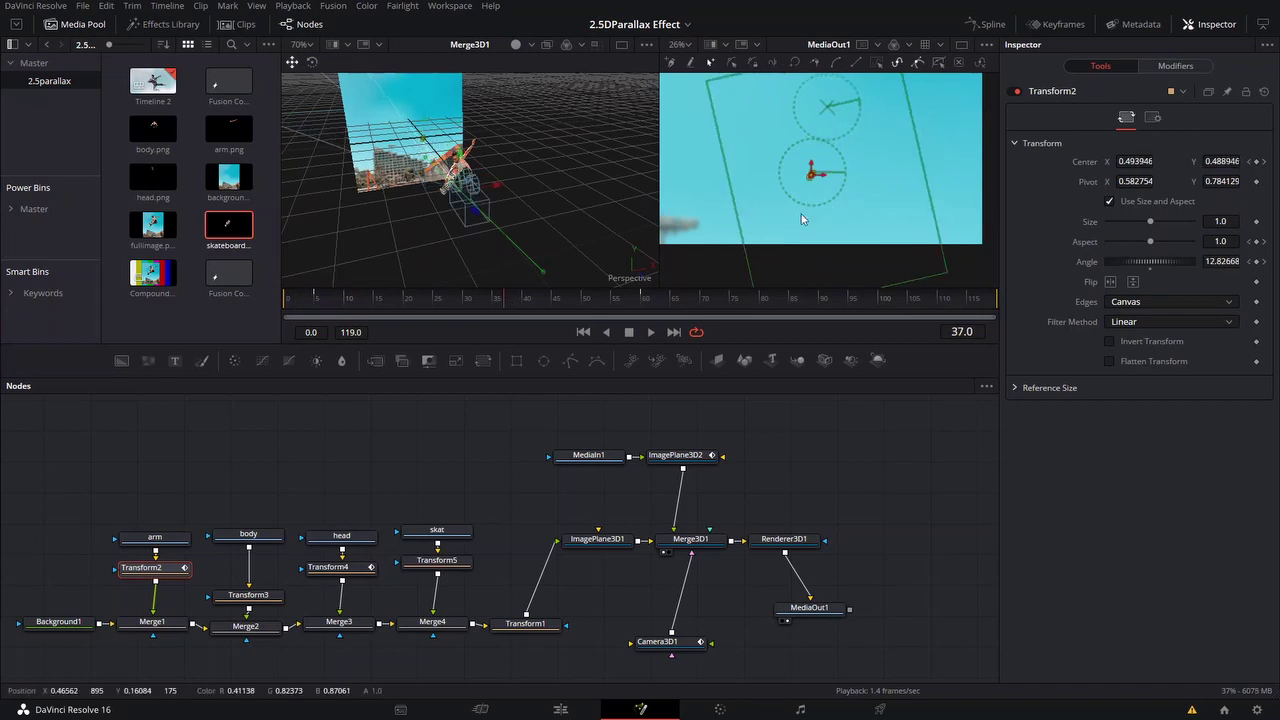
scroll(801, 219, "down", 6)
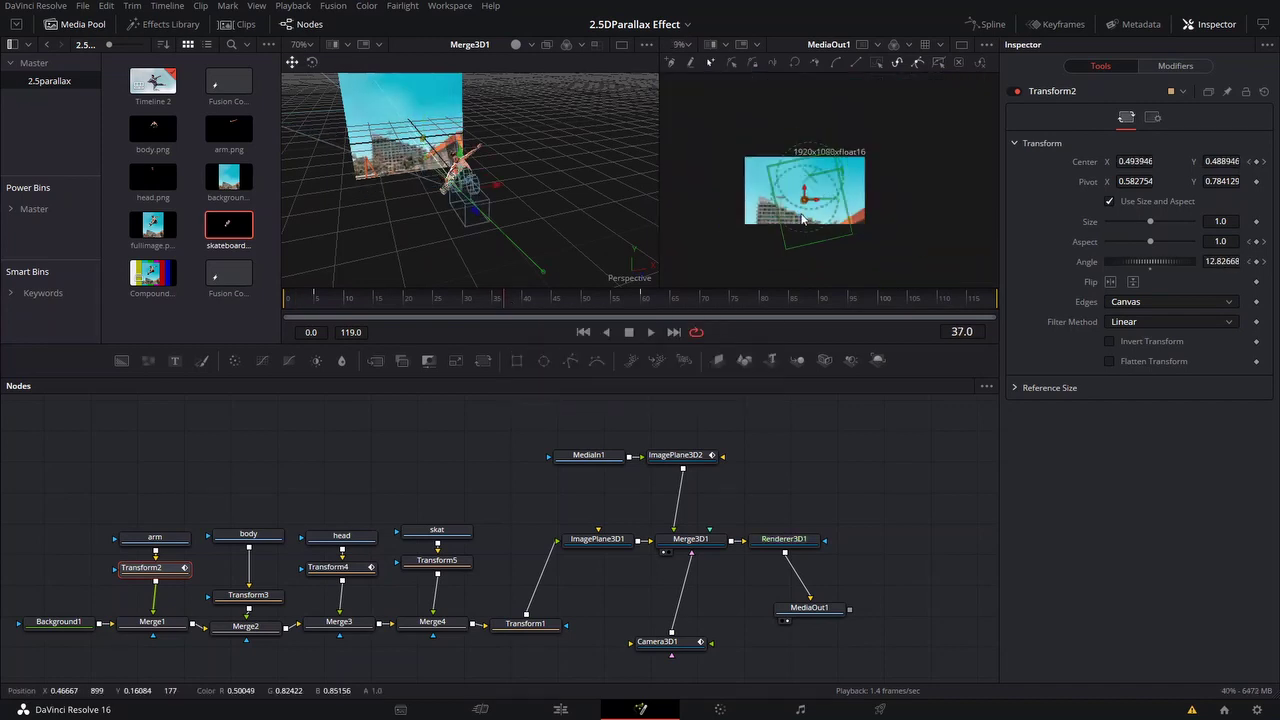
scroll(510, 180, "up", 4)
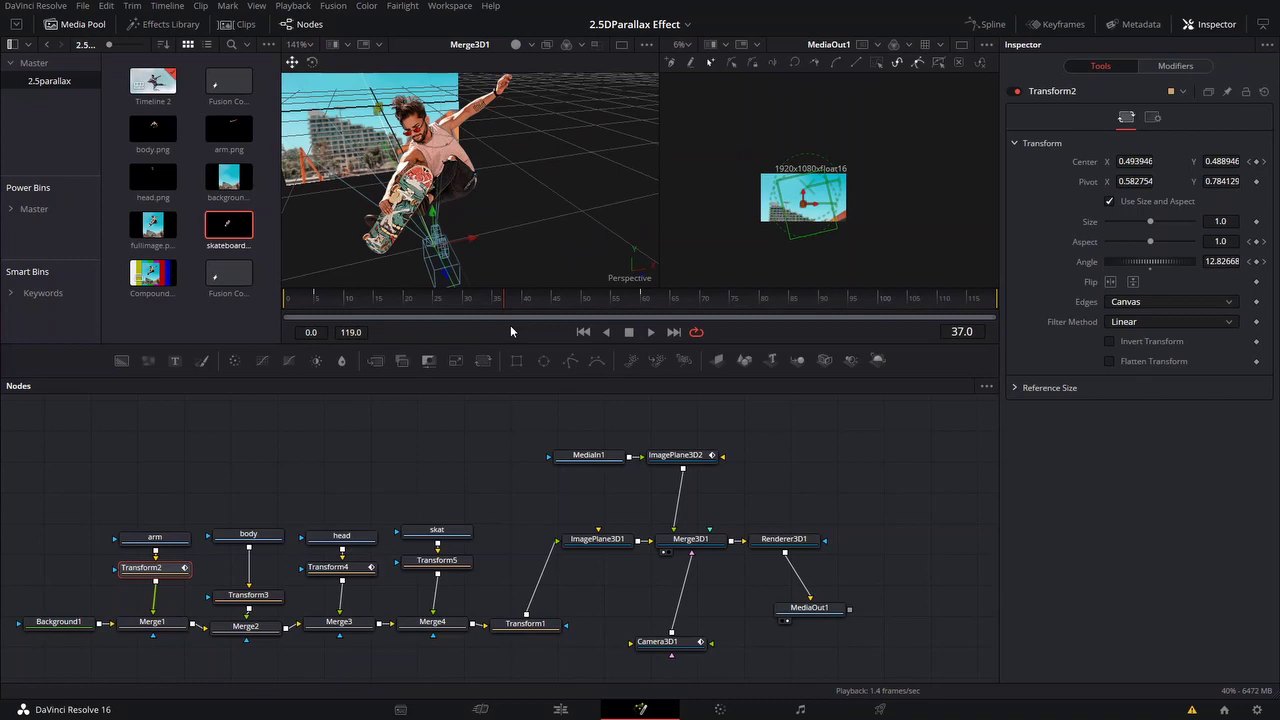
Switch to the Edit page to view the Fusion composition on the timeline
left_click(560, 709)
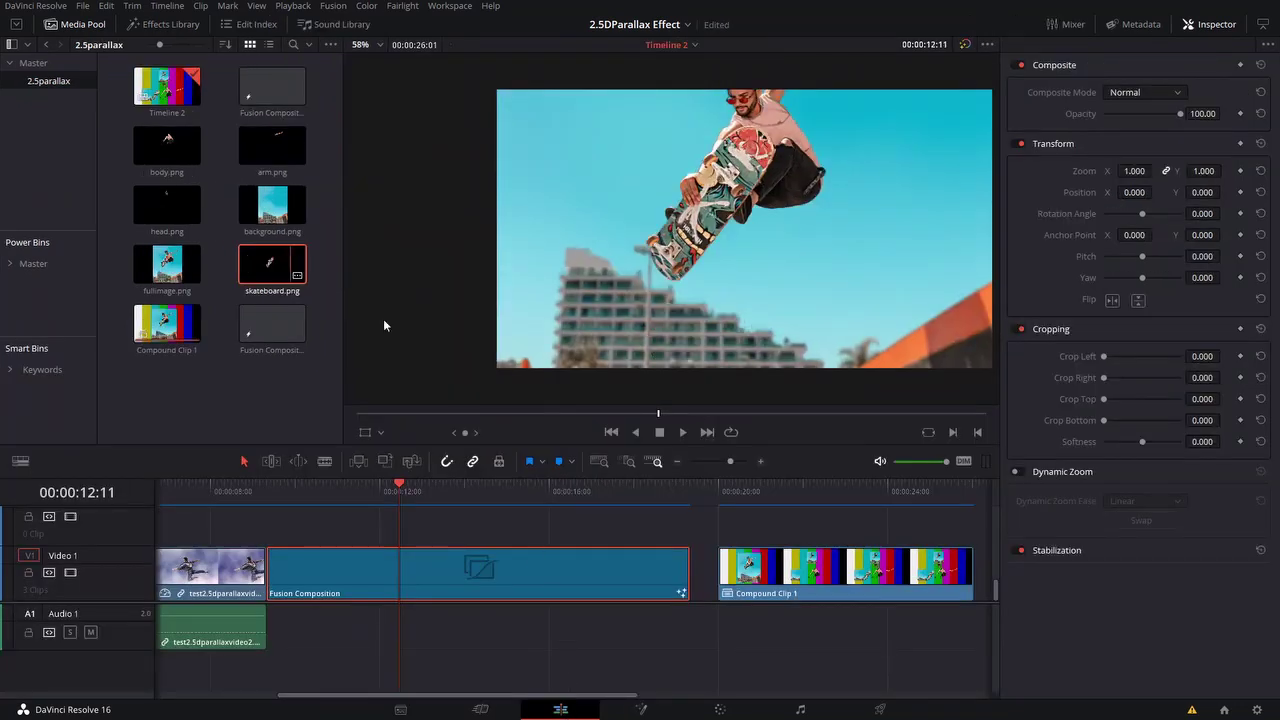
Place the last Fusion Composition from the media pool on Video 1 after Compound Clip 1 and enable its Render Cache Color Output
scroll(761, 517, "right", 5)
left_click_drag(272, 325, 670, 540)
right_click(698, 568)
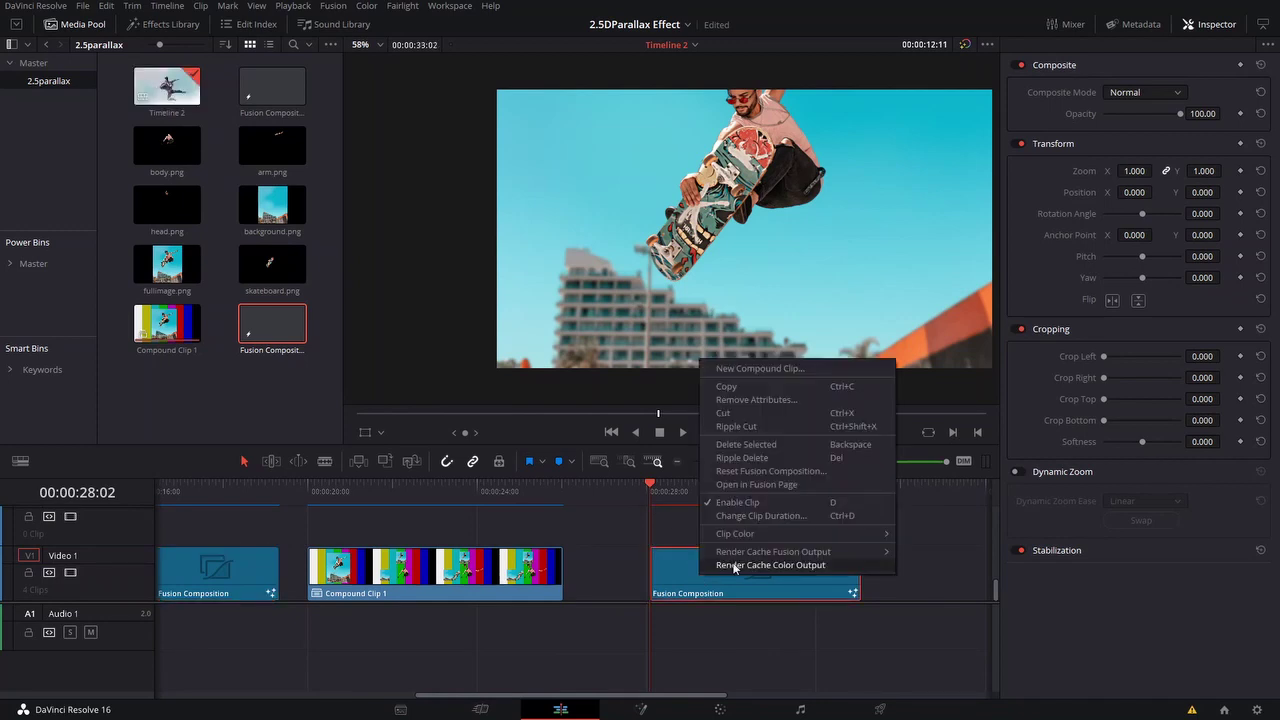
left_click(735, 566)
Return to the start of the timeline and review the test2.5dparallaxvideo2.mp4 clip
scroll(555, 512, "left", 10)
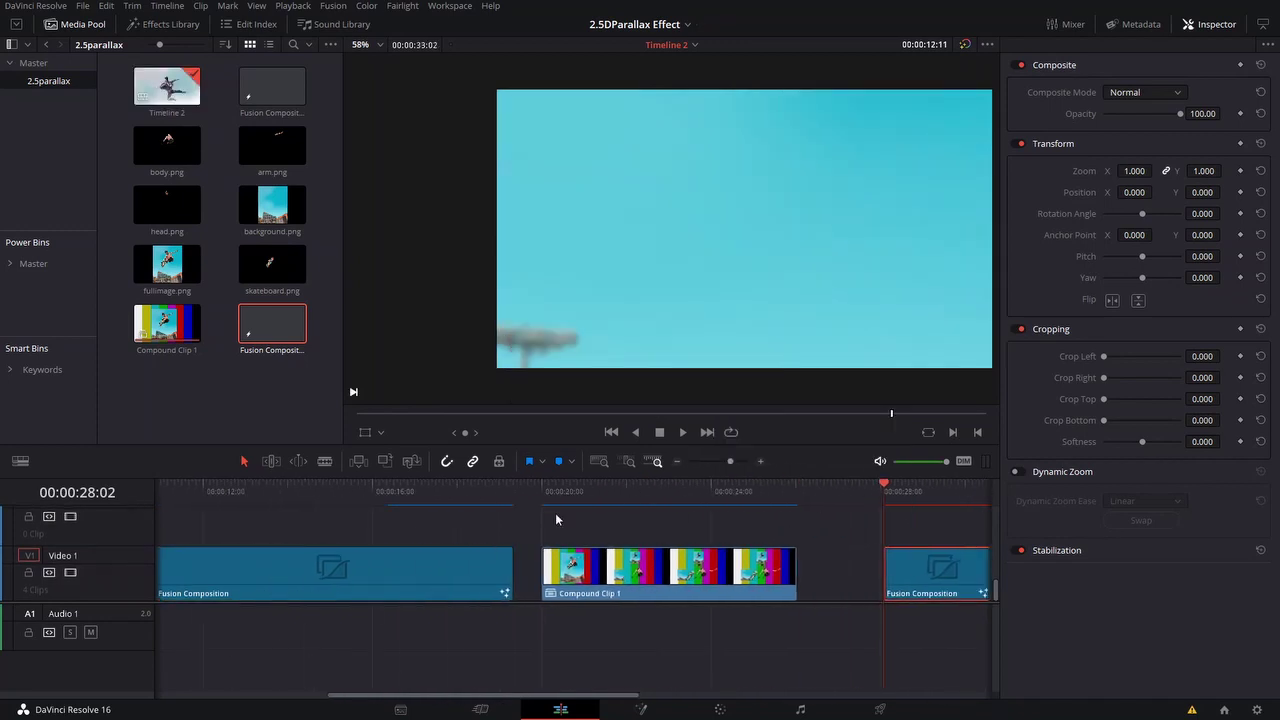
left_click(466, 505)
mouse_move(466, 506)
left_mouse_down()
mouse_move(231, 503)
mouse_move(470, 499)
left_mouse_up()
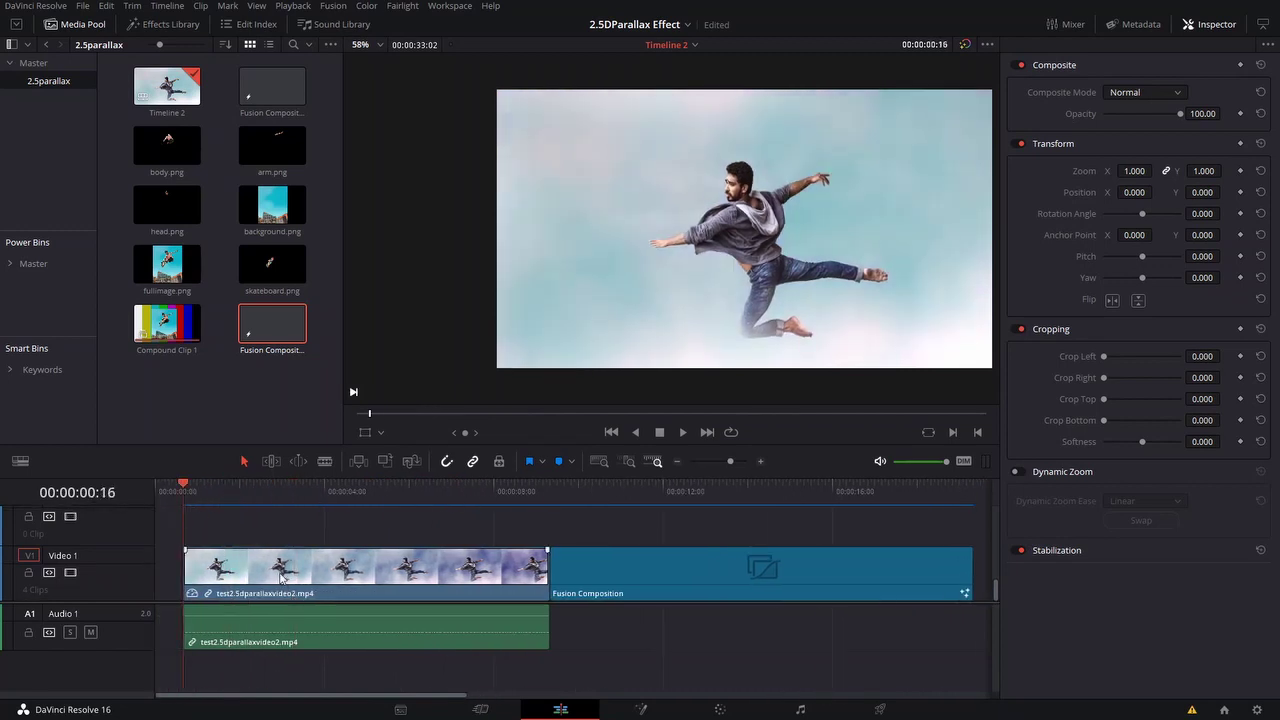
left_click(250, 553)
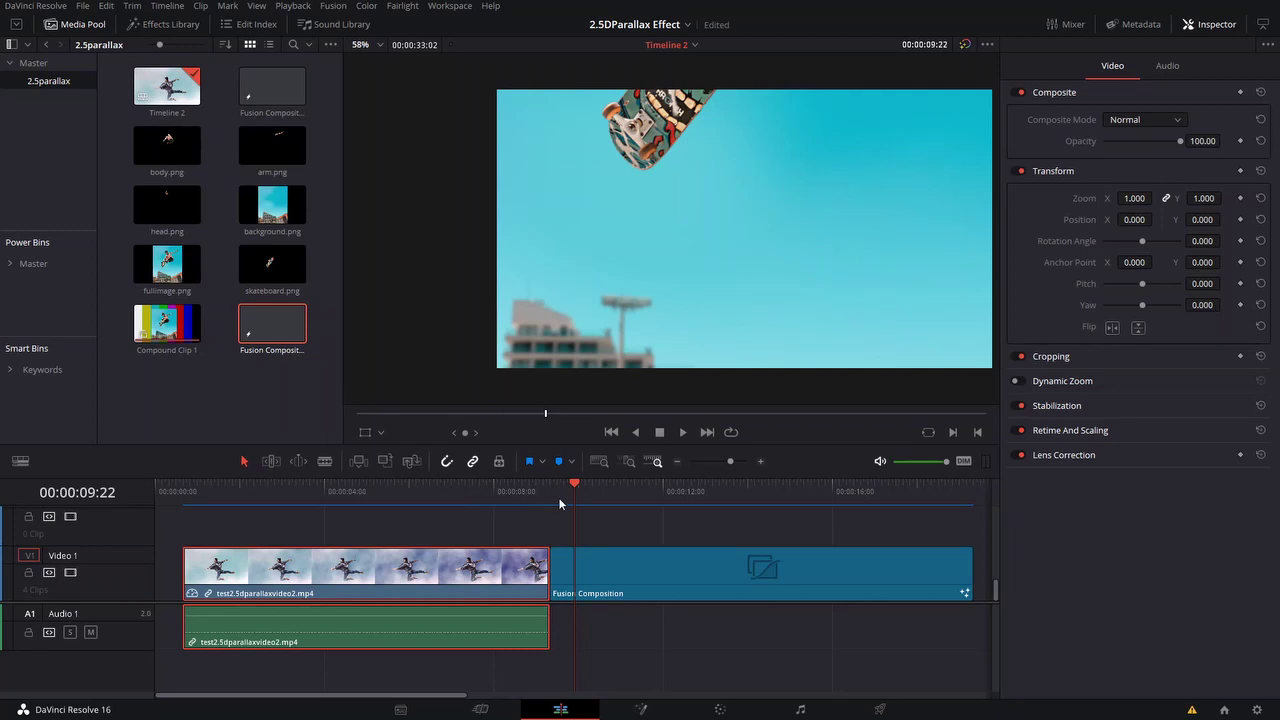
Play the Fusion Composition that follows test2.5dparallaxvideo2.mp4 from 00:00:09:16
left_click_drag(573, 491, 563, 500)
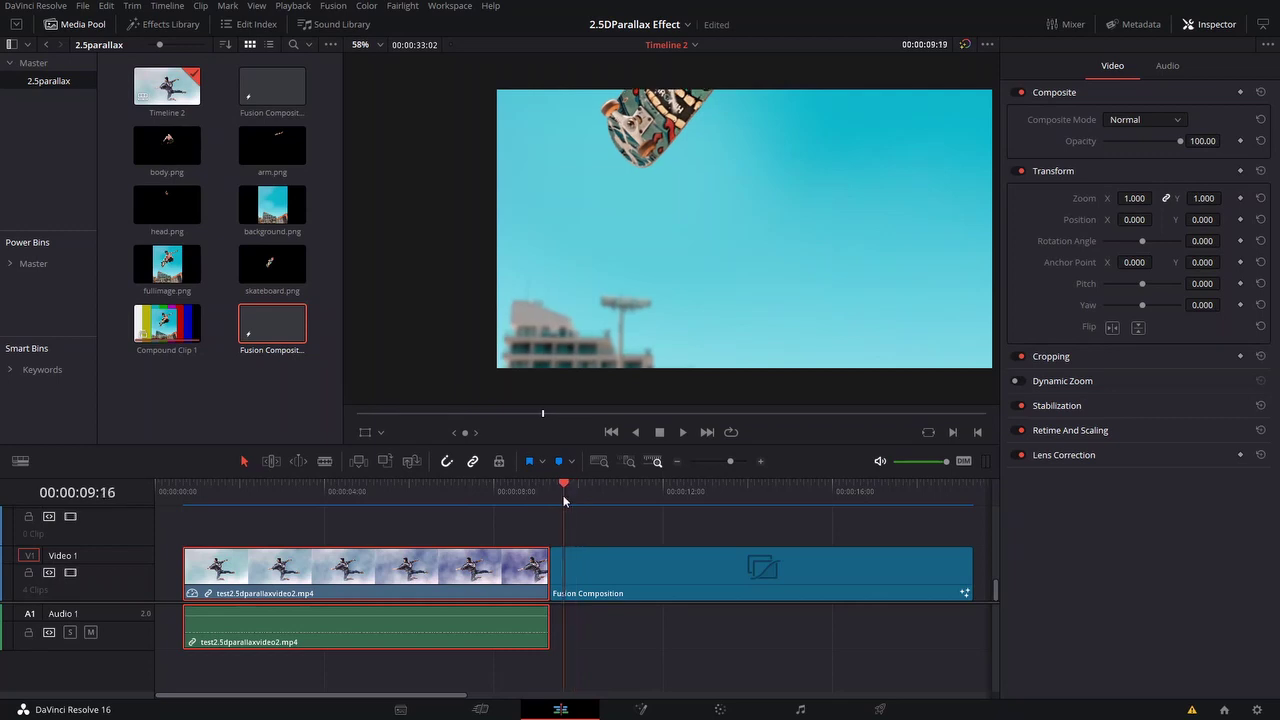
key("space")
left_click_drag(762, 533, 610, 526)
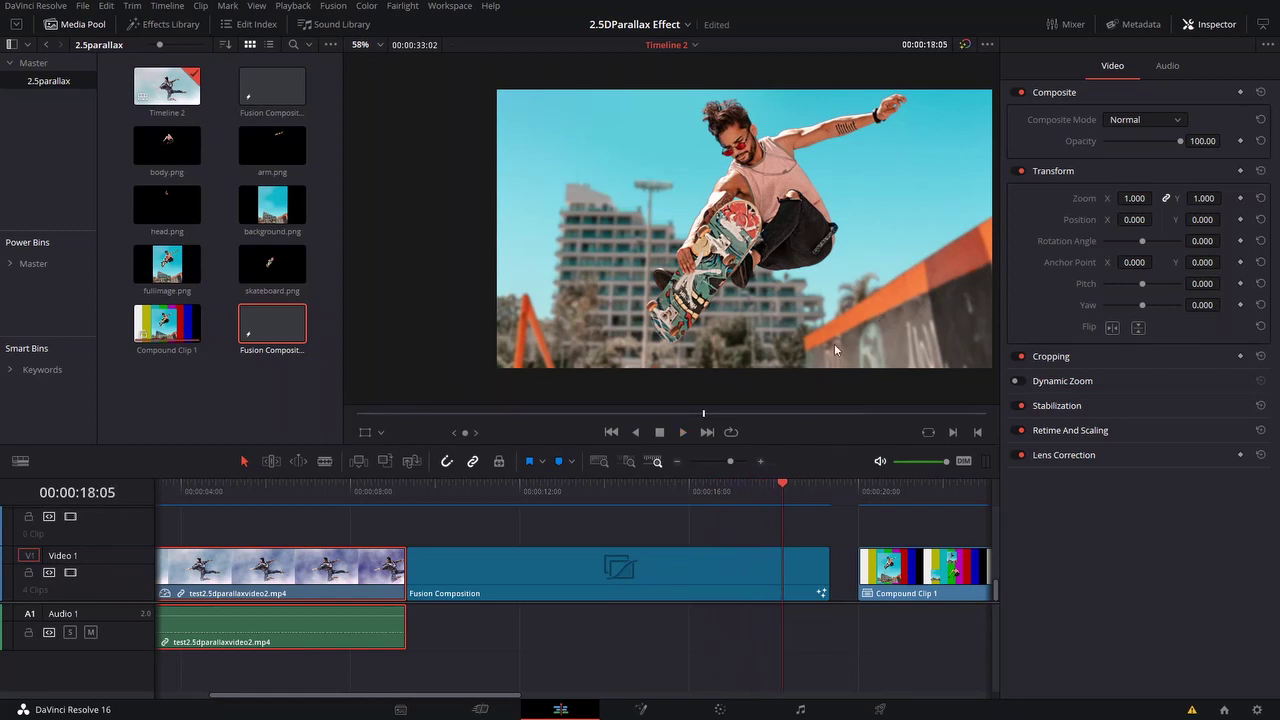
Save the project and play the newly added Fusion Composition full screen from 00:00:28:02
left_click_drag(849, 528, 784, 520)
scroll(612, 514, "right", 4)
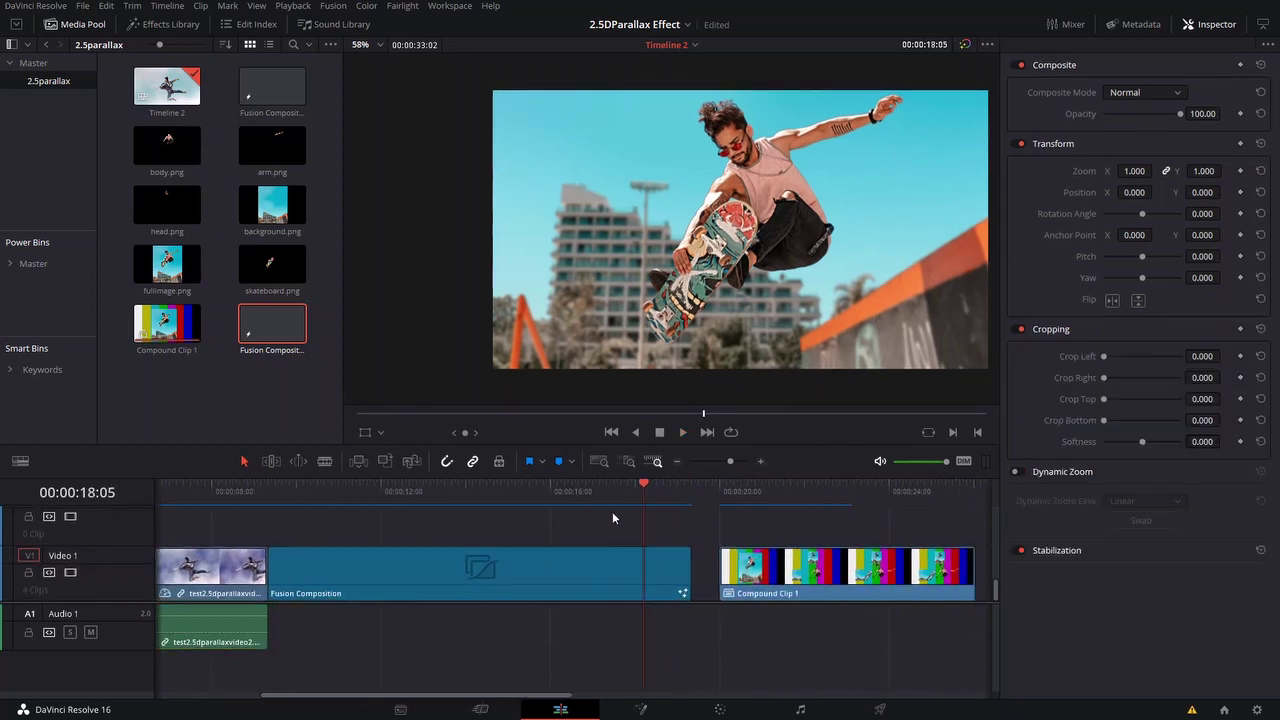
left_click(699, 496)
key("ctrl+s")
left_click(762, 560)
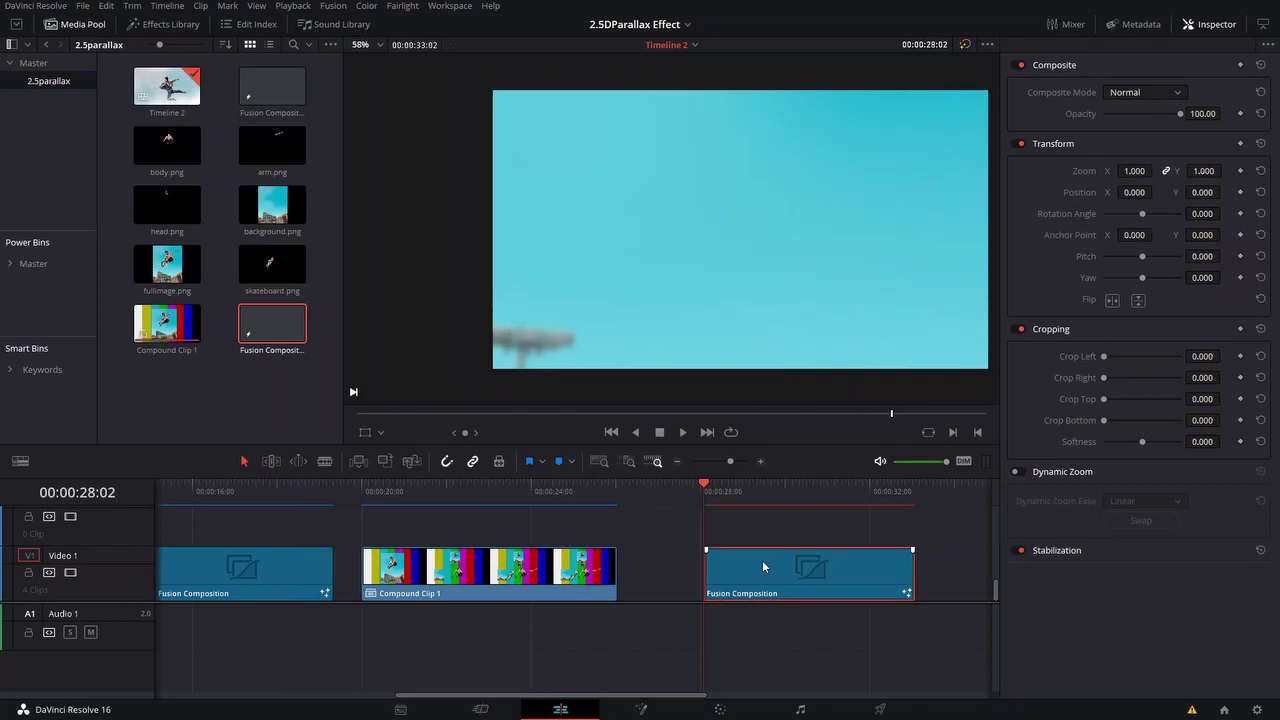
key("space")
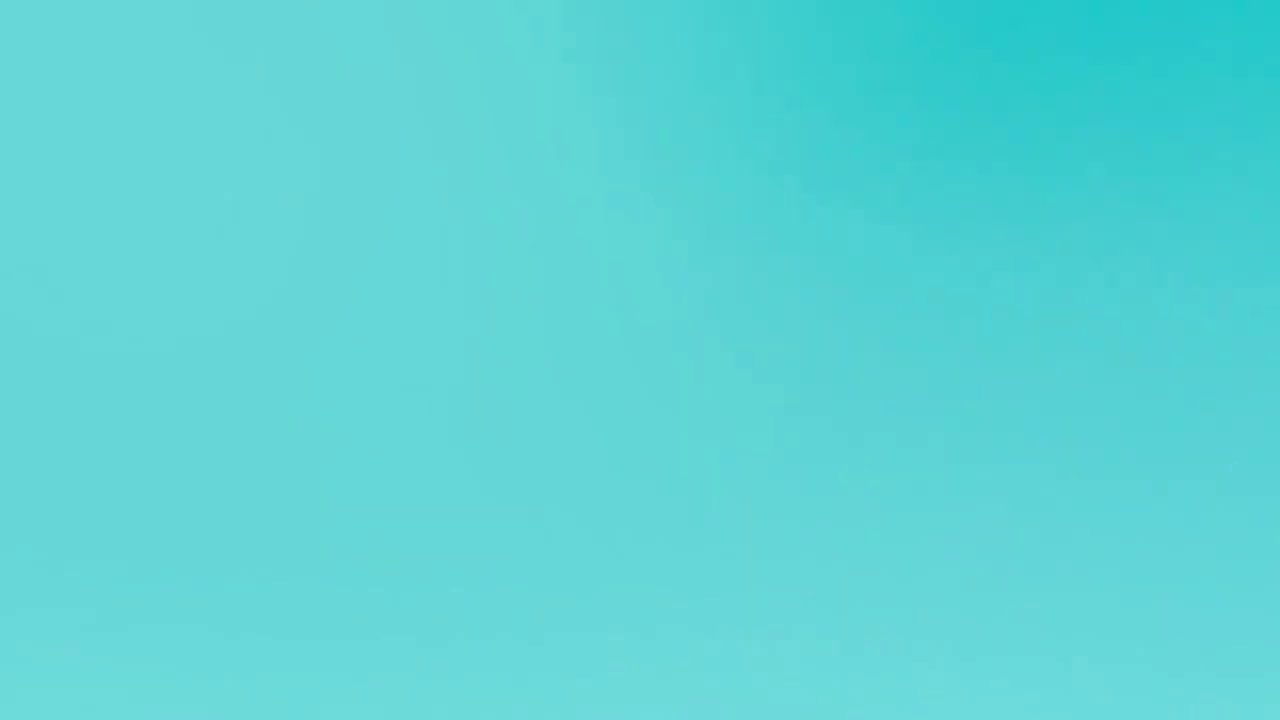